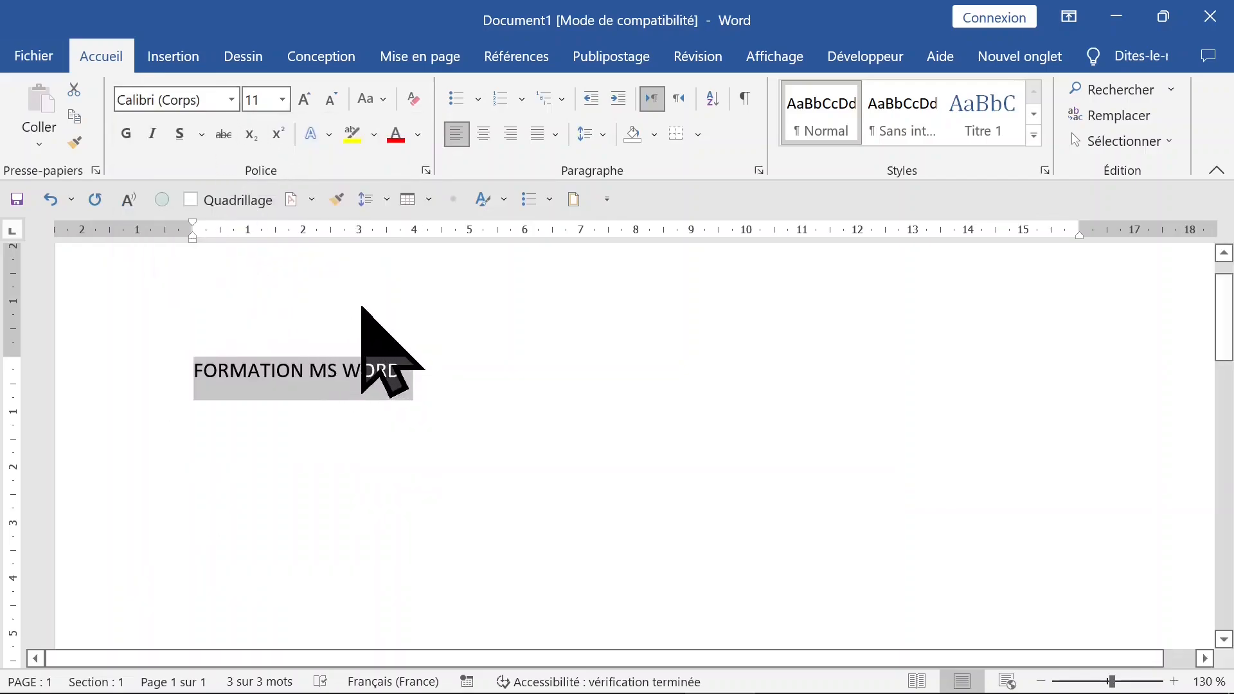
Try centre and right alignment on the selected title FORMATION MS WORD, leaving it centred
{"action": "left_click", "coordinate": [486, 136]}
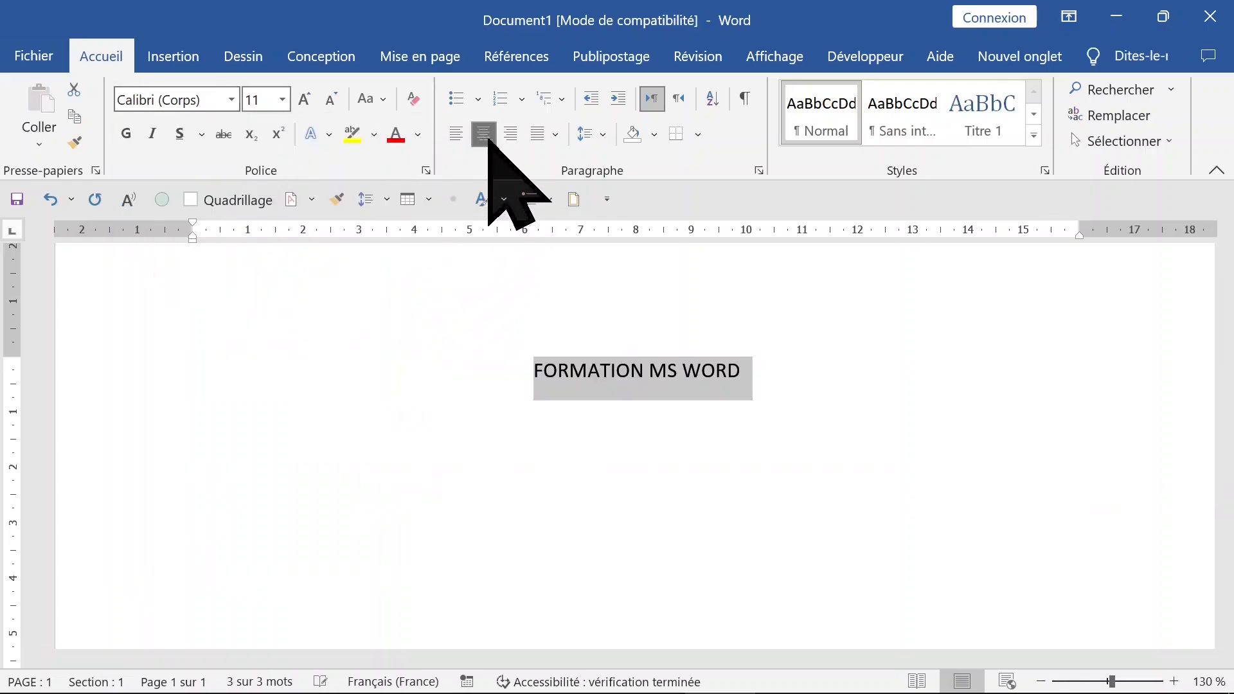
{"action": "left_click", "coordinate": [511, 135]}
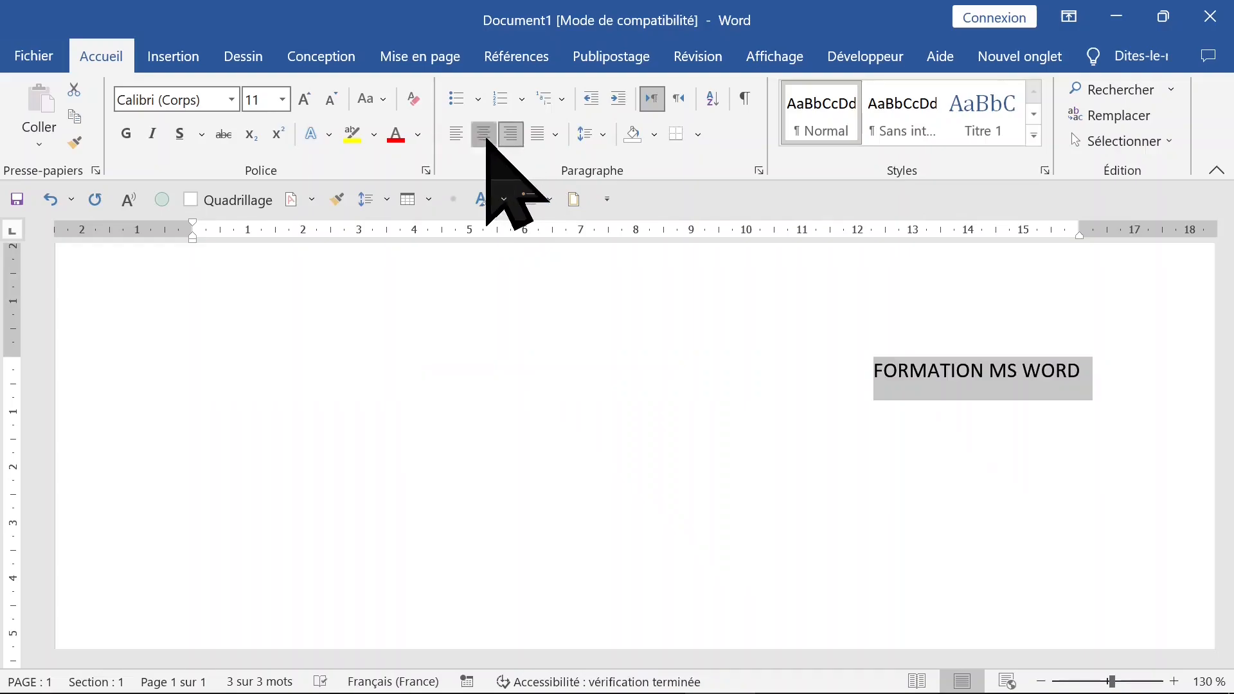
{"action": "left_click", "coordinate": [483, 134]}
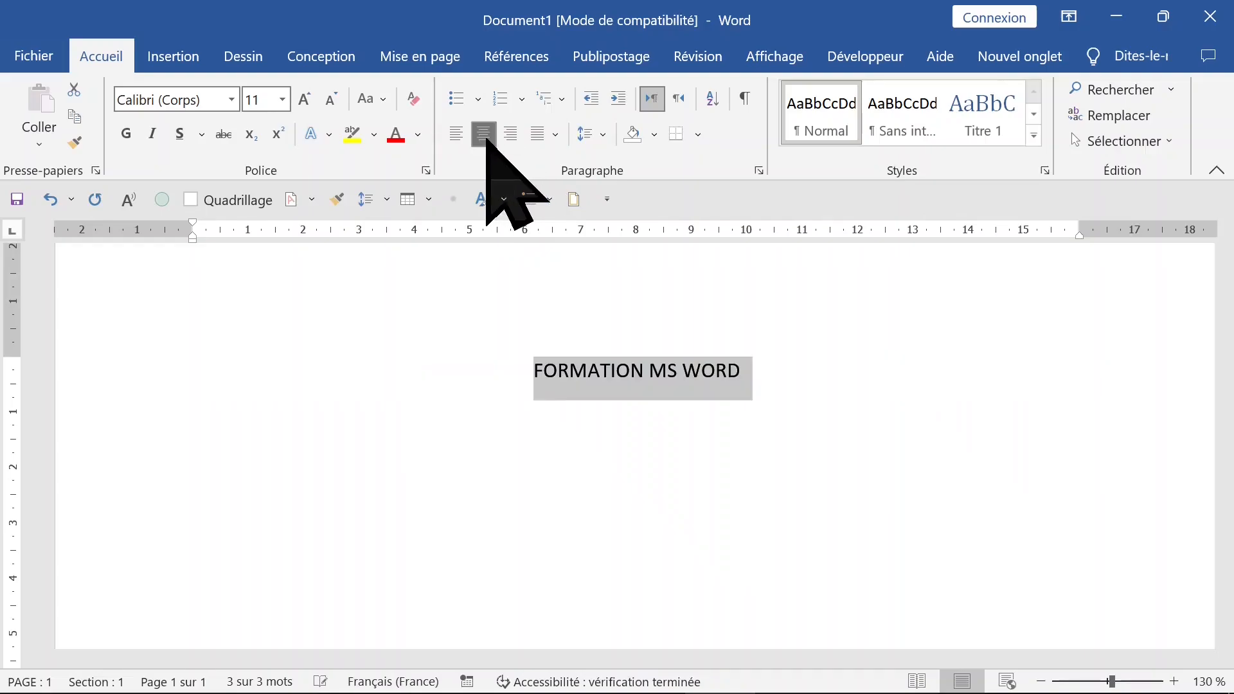
Try the Arial Black font on the title, and replace it with Copperplate Gothic Light
{"action": "left_click", "coordinate": [232, 99]}
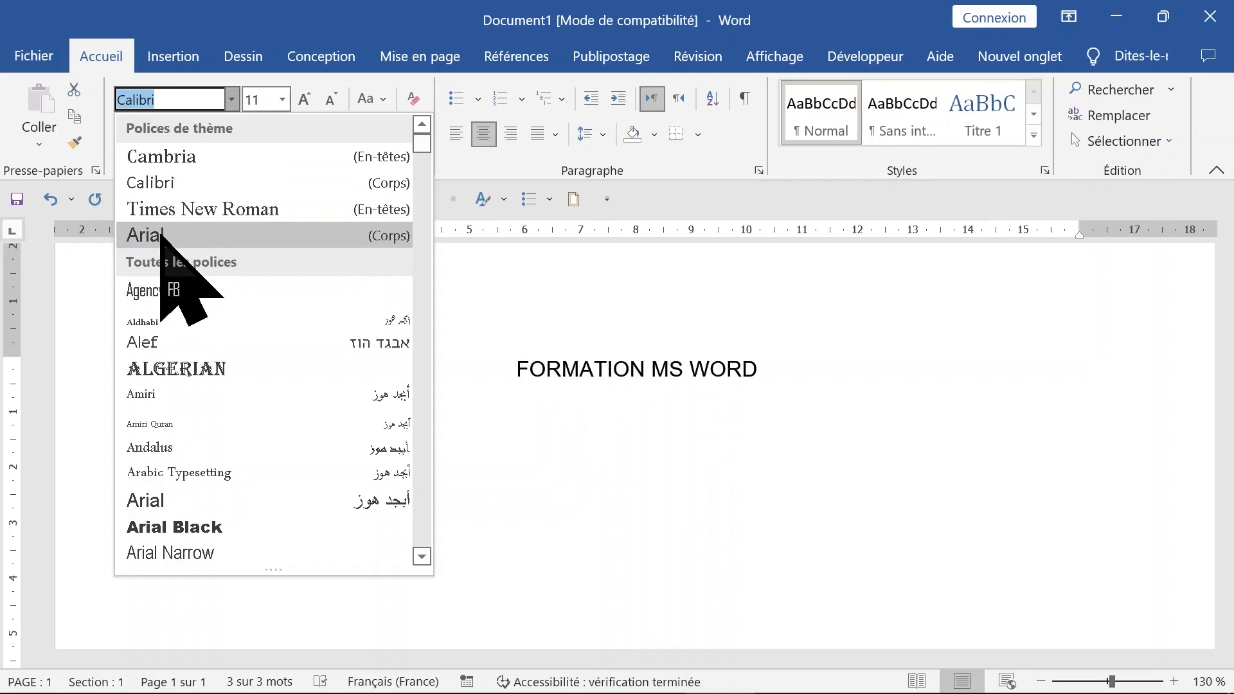
{"action": "left_click", "coordinate": [174, 527]}
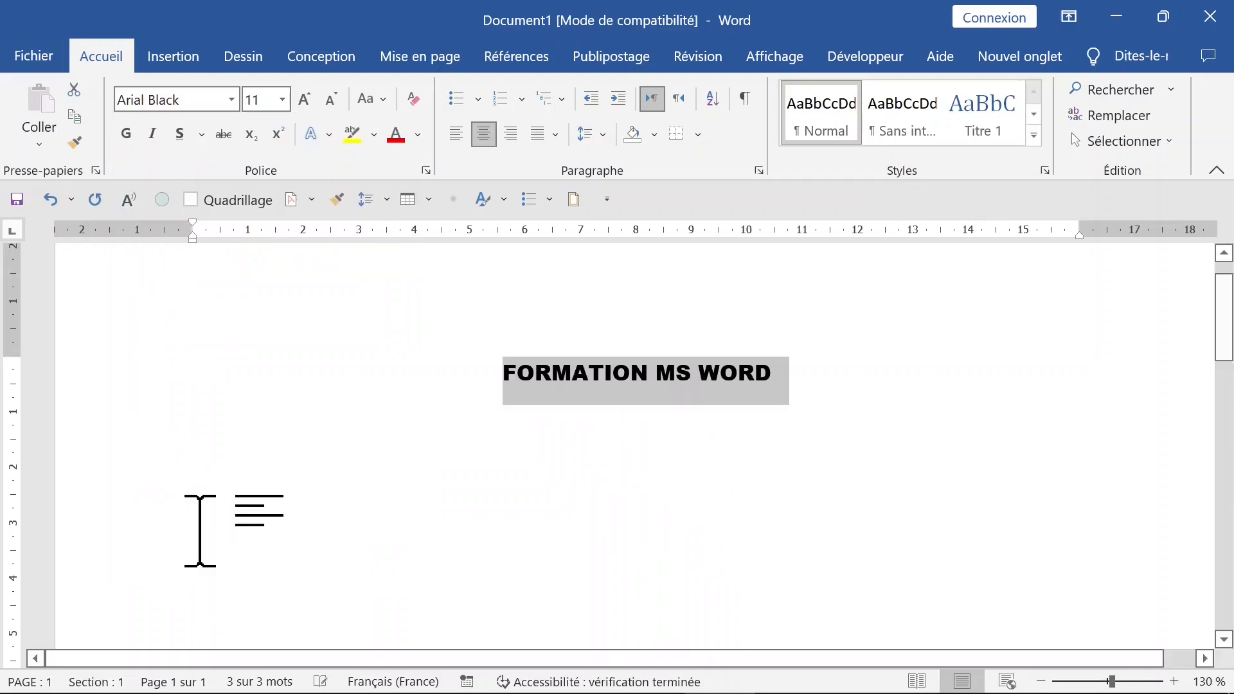
{"action": "left_click", "coordinate": [231, 99]}
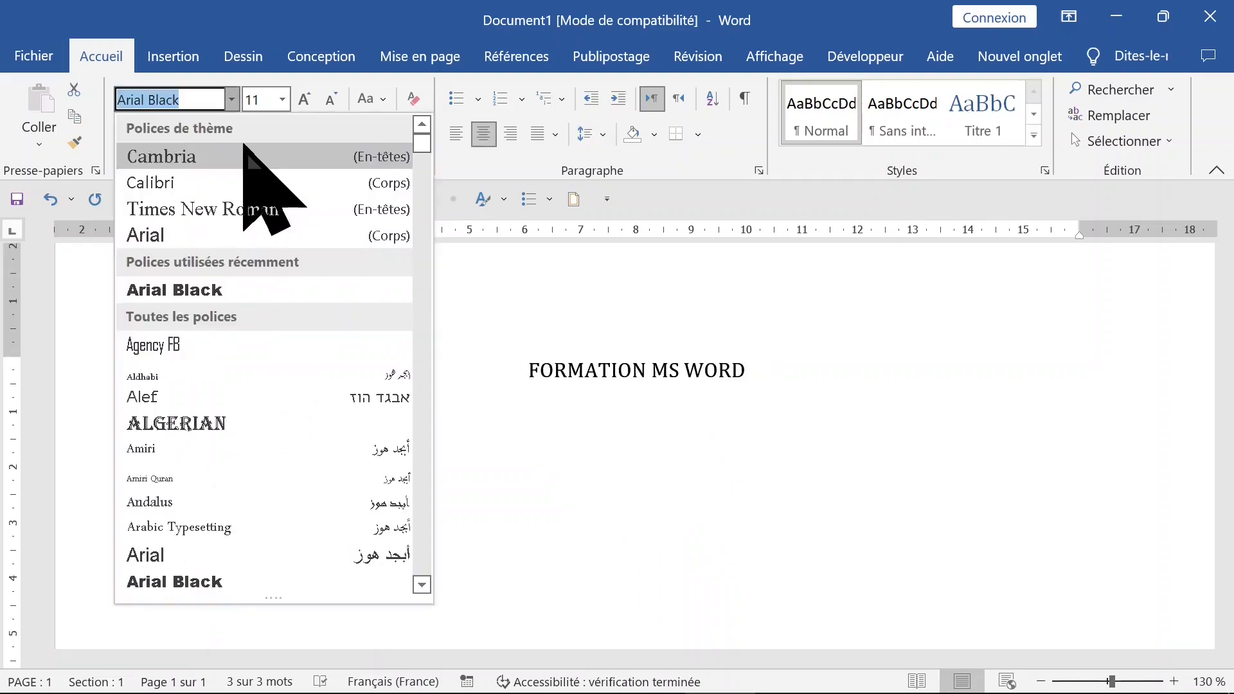
{"action": "left_click_drag", "start_coordinate": [422, 154], "coordinate": [422, 230]}
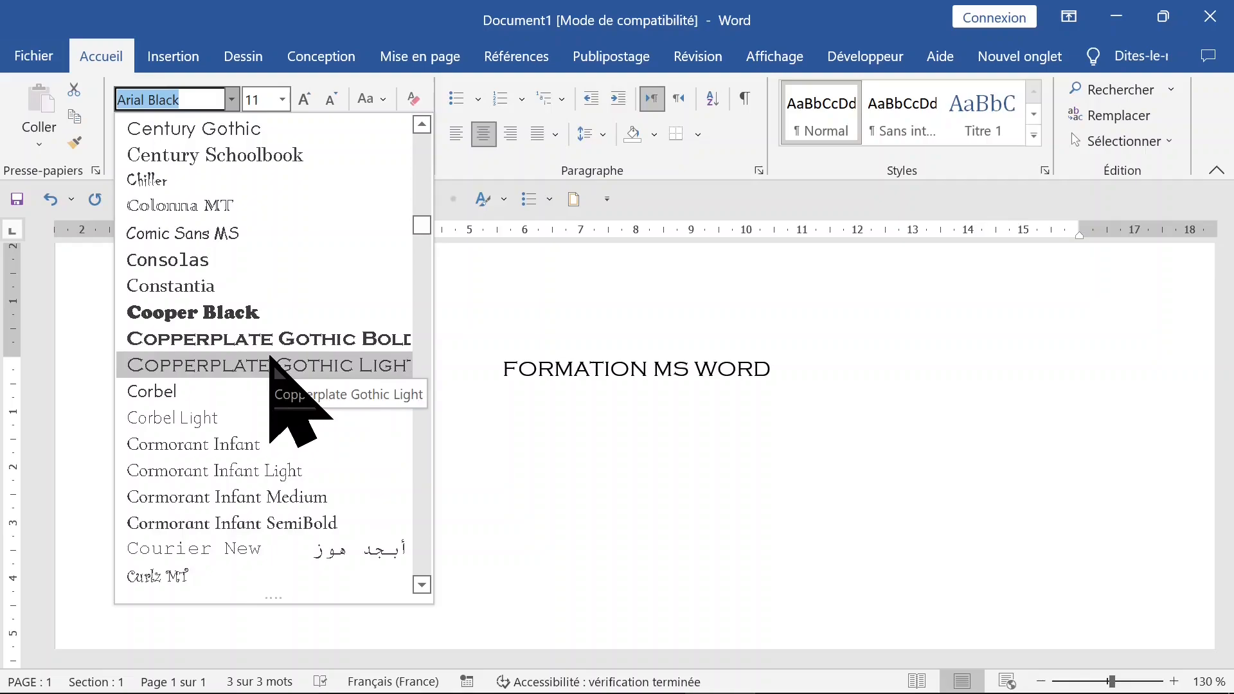
{"action": "left_click", "coordinate": [227, 368]}
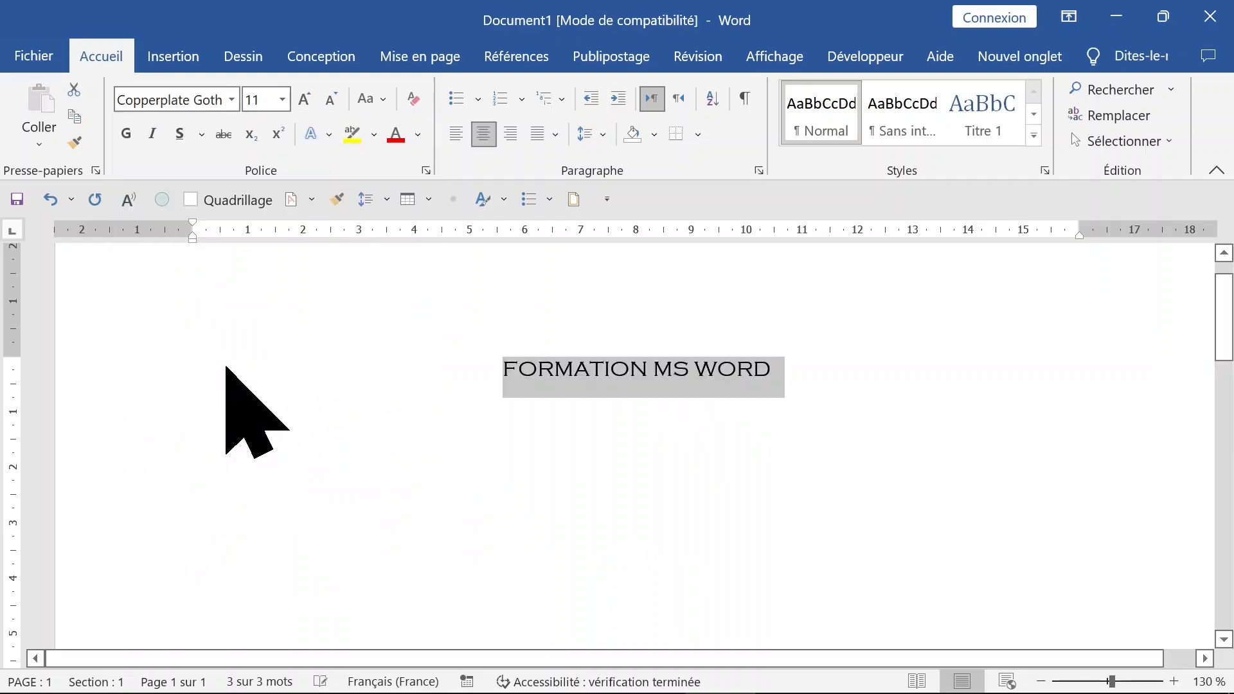
Set the title's font size to 36
{"action": "left_click", "coordinate": [283, 99]}
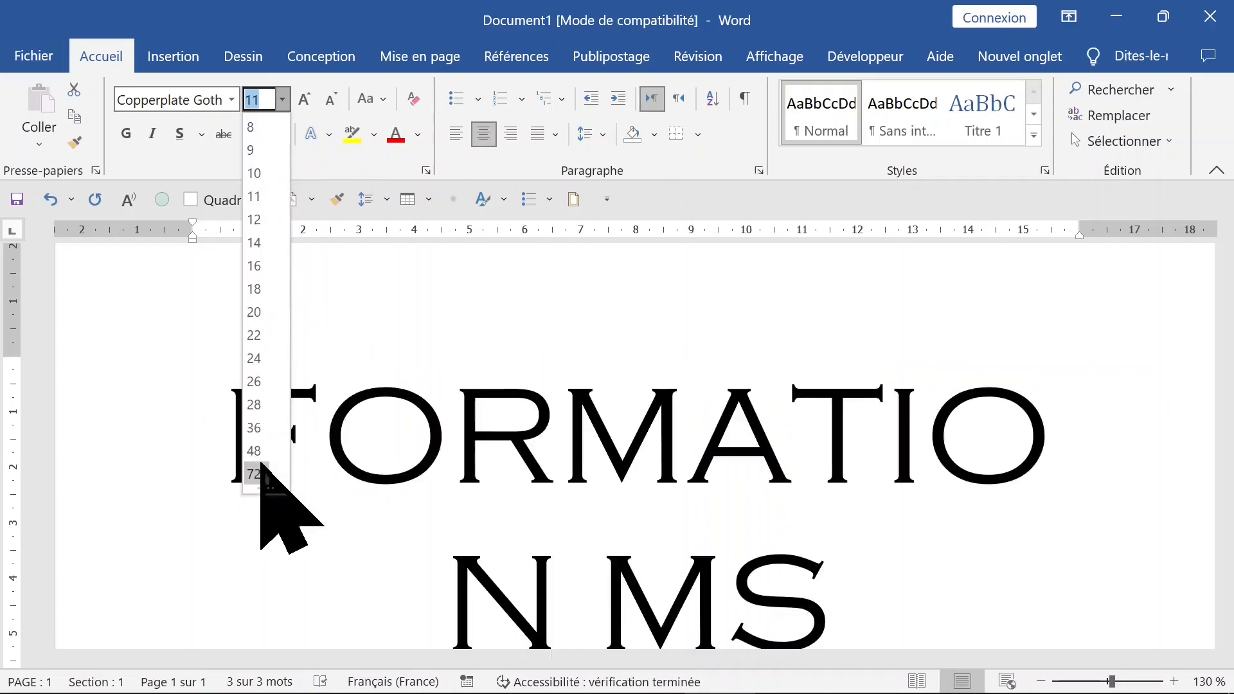
{"action": "left_click", "coordinate": [257, 427]}
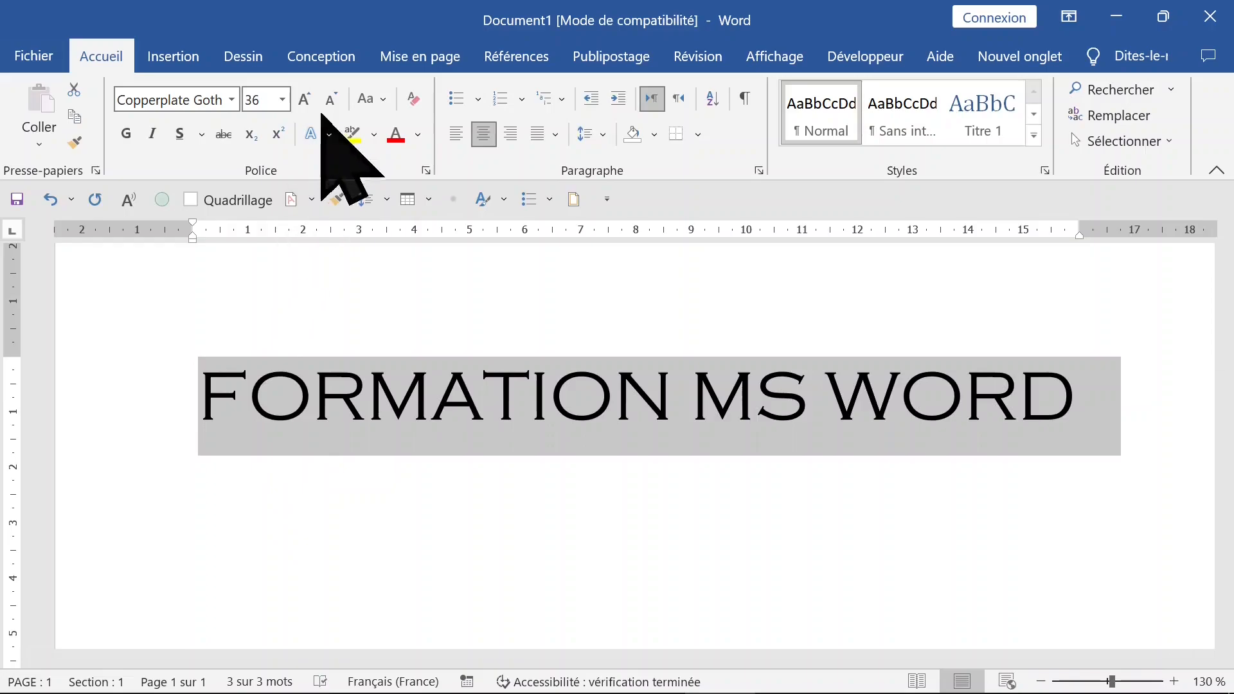
Try growing and shrinking the title's font between sizes 72 and 26, ending back at 36
{"action": "left_click", "coordinate": [306, 99]}
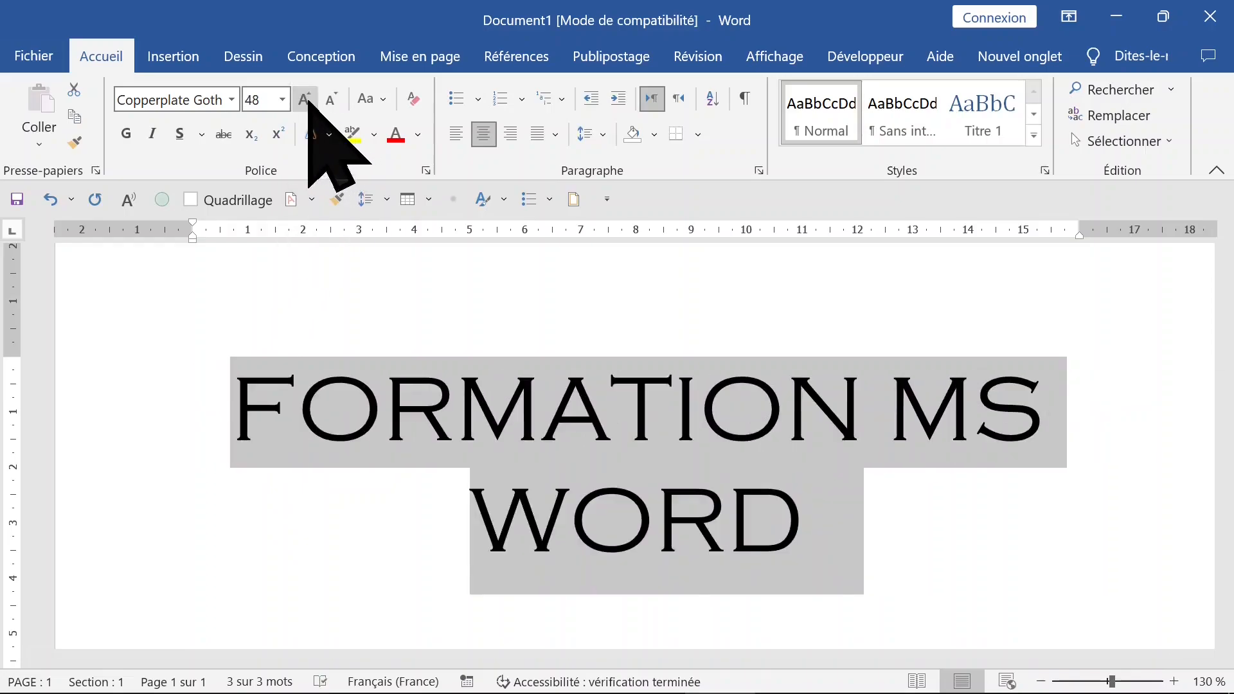
{"action": "left_click", "coordinate": [305, 100]}
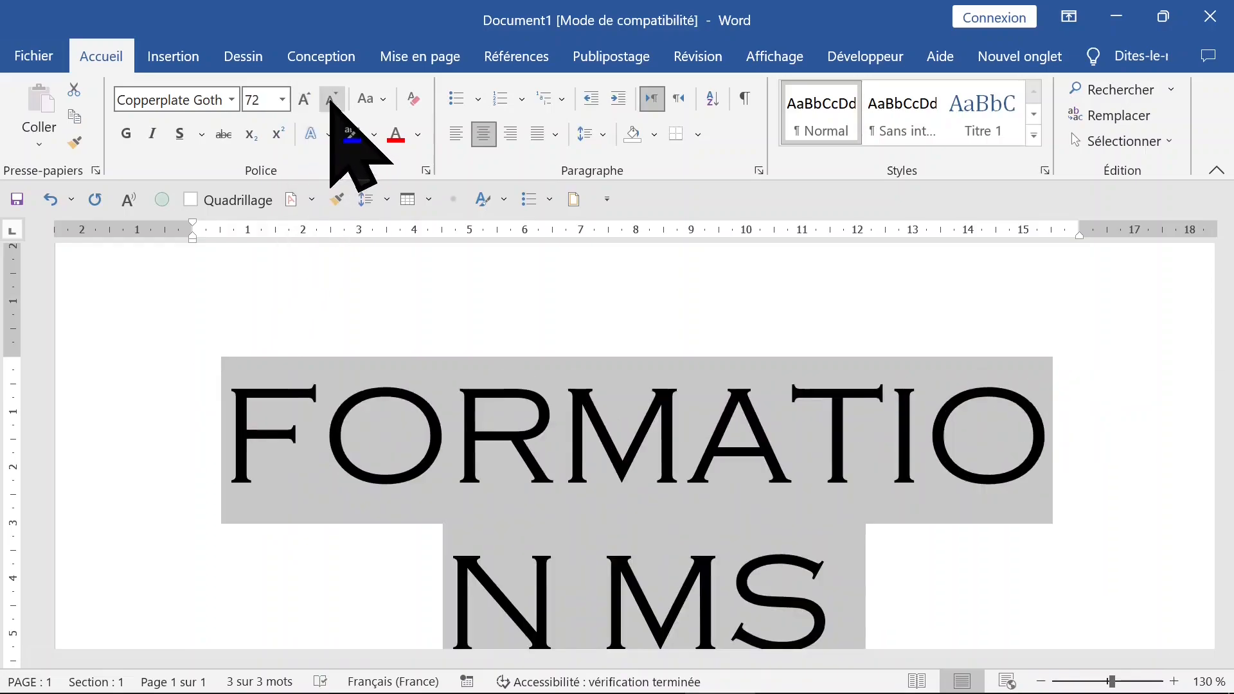
{"action": "left_click", "coordinate": [331, 100]}
{"action": "left_click", "coordinate": [331, 100]}
{"action": "left_click", "coordinate": [331, 99]}
{"action": "left_click", "coordinate": [331, 100]}
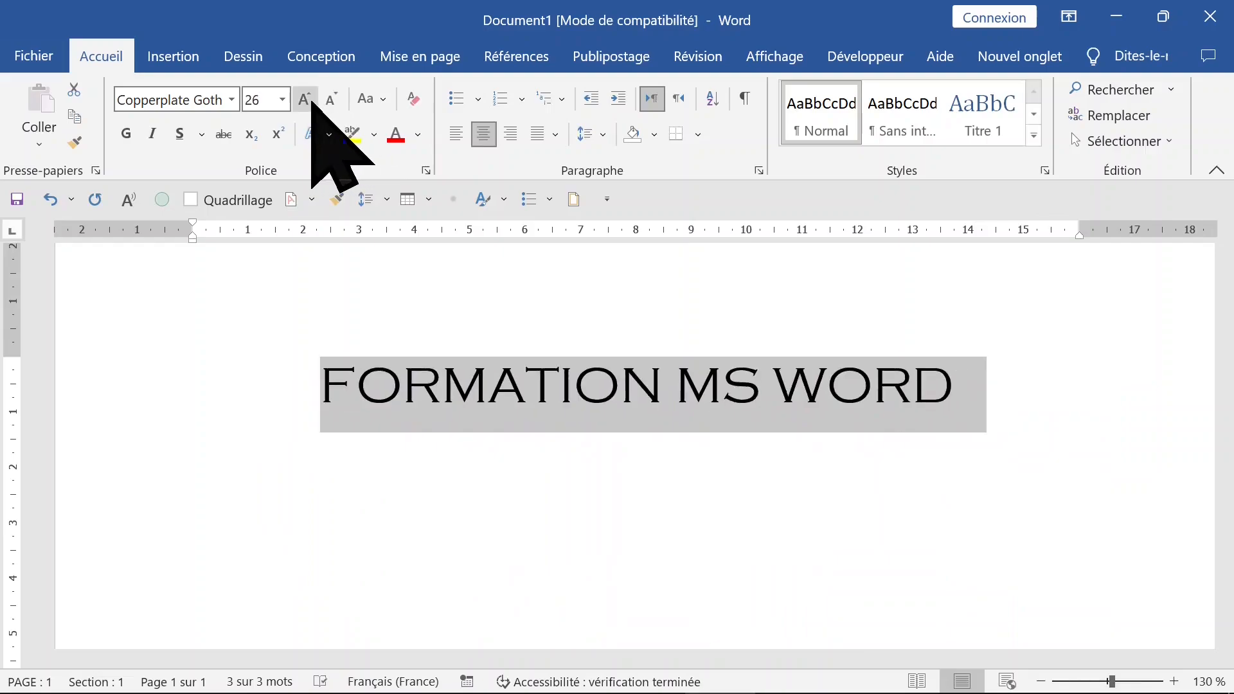
{"action": "left_click", "coordinate": [307, 100]}
{"action": "left_click", "coordinate": [307, 100]}
{"action": "left_click", "coordinate": [307, 99]}
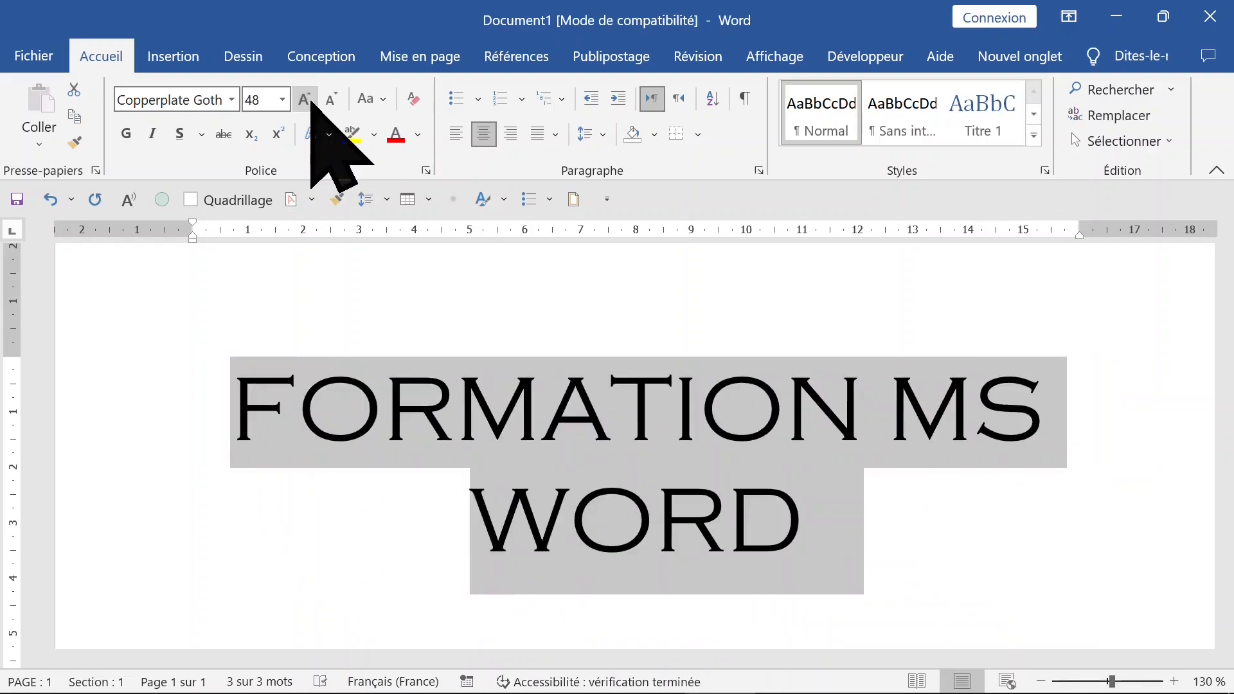
{"action": "left_click", "coordinate": [331, 100]}
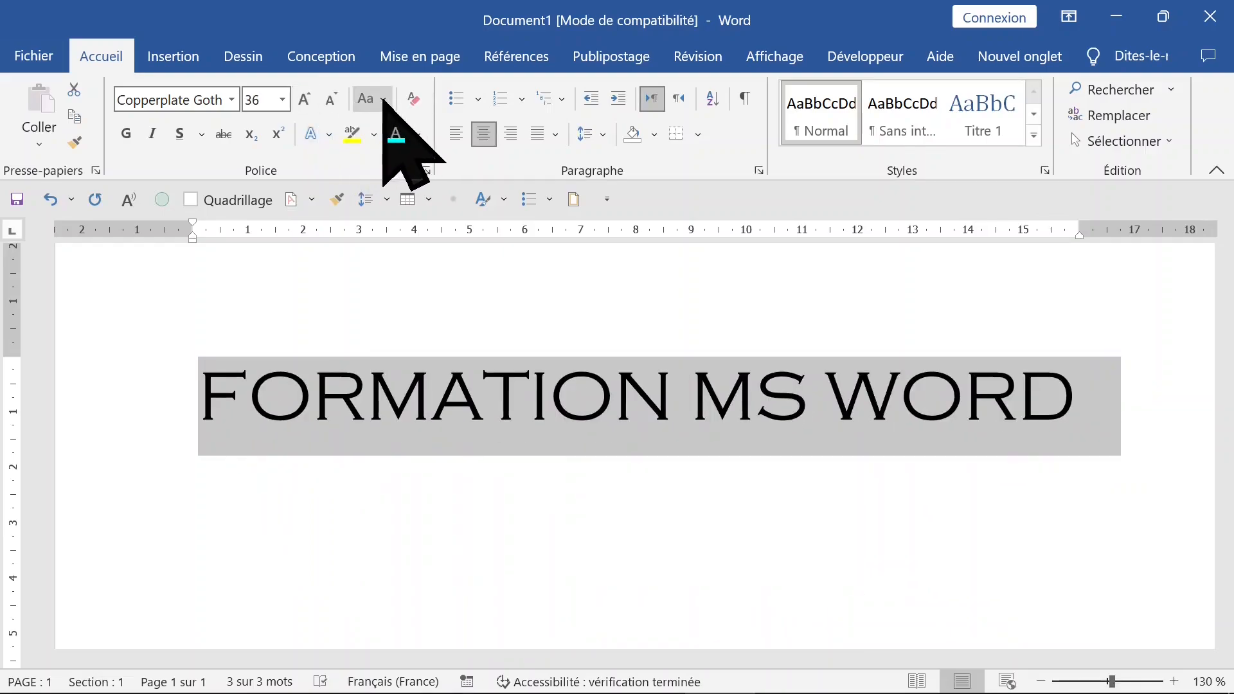
Change the title's text to lowercase and back to uppercase
{"action": "left_click", "coordinate": [383, 100]}
{"action": "left_click", "coordinate": [447, 158]}
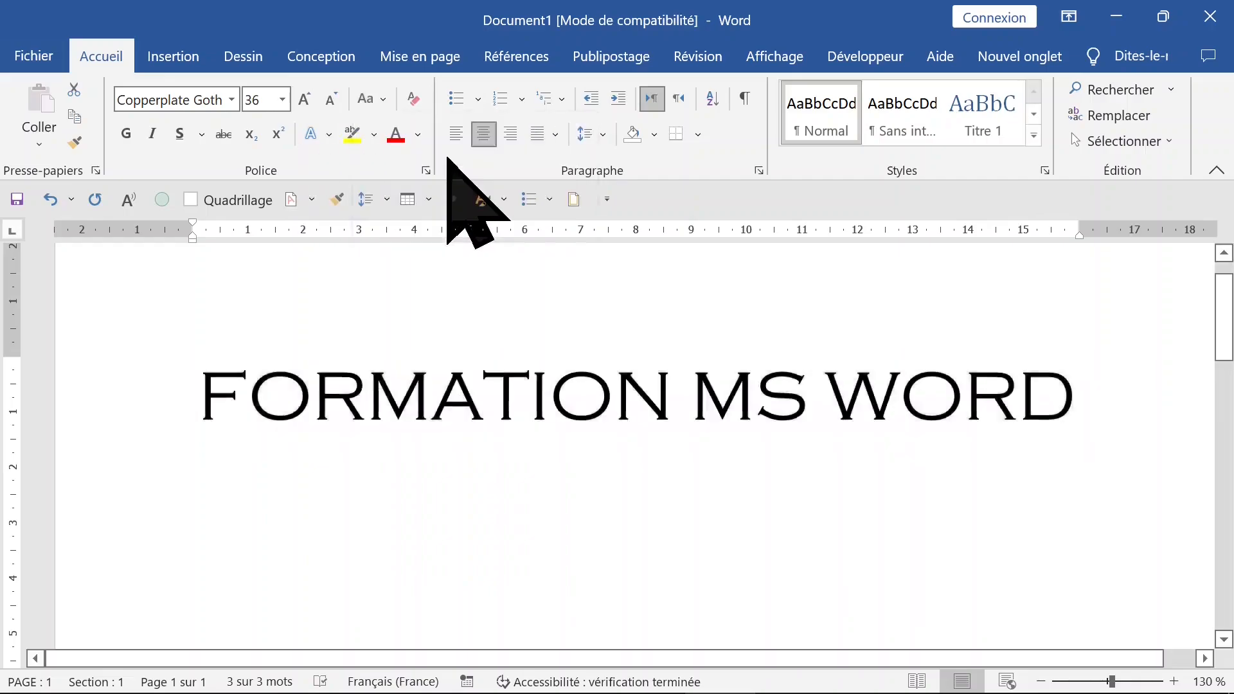
{"action": "left_click", "coordinate": [383, 100]}
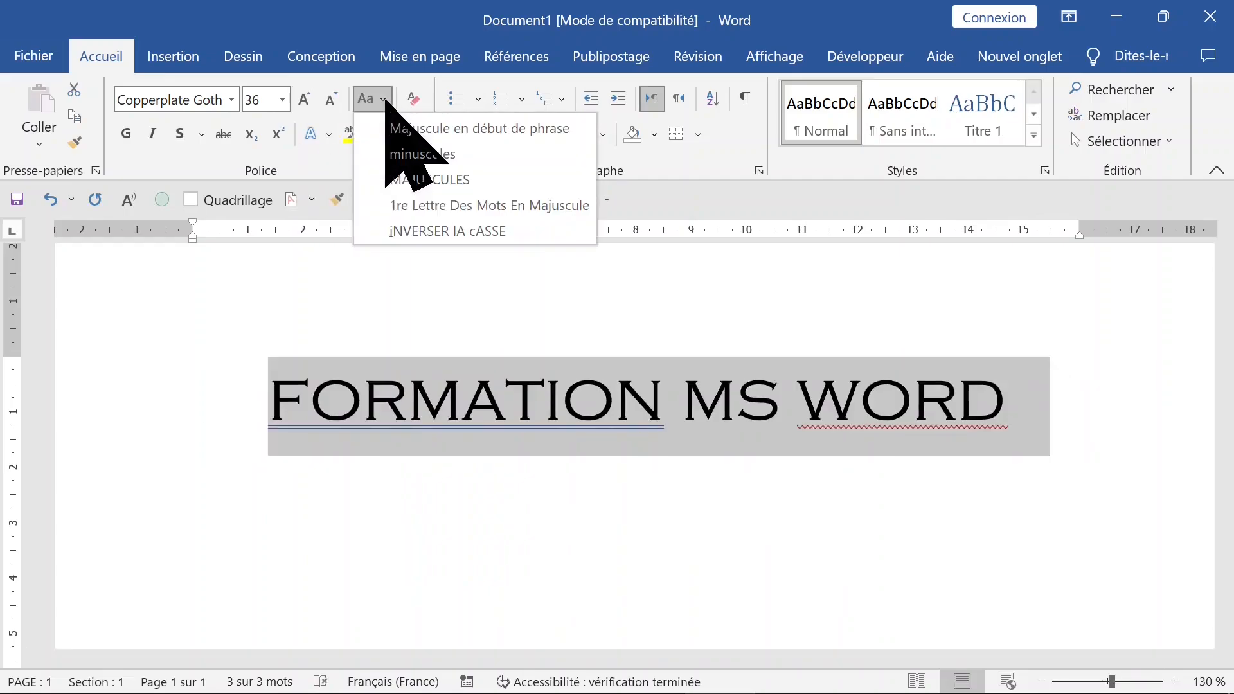
{"action": "left_click", "coordinate": [464, 180]}
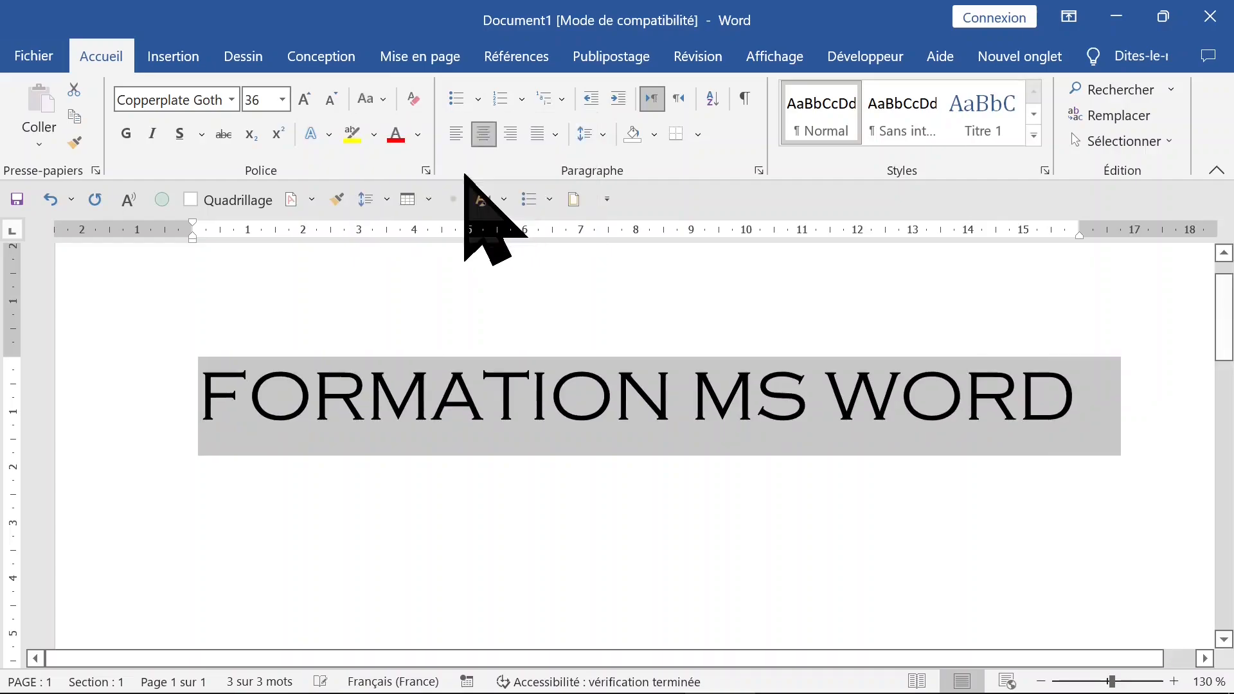
Change the title's font to Times New Roman
{"action": "left_click", "coordinate": [232, 100]}
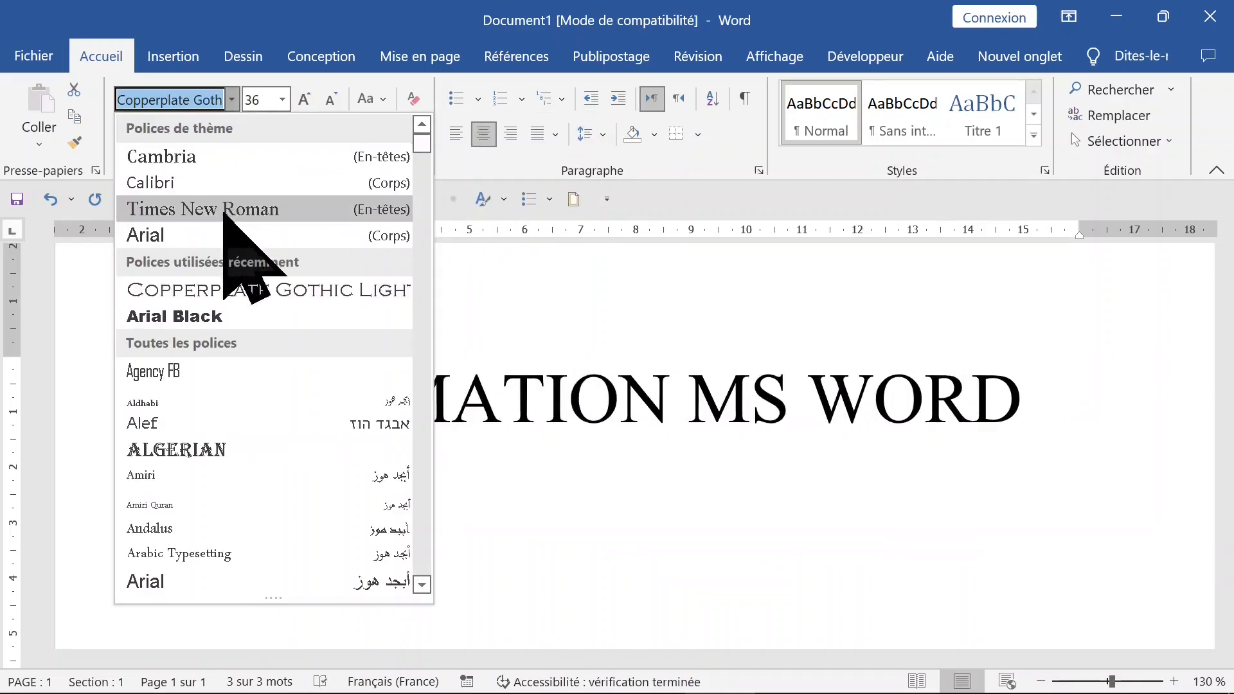
{"action": "left_click", "coordinate": [230, 211]}
Try lowercase, capitalized words and sentence case on the Times New Roman title, ending with all uppercase
{"action": "left_click", "coordinate": [371, 99]}
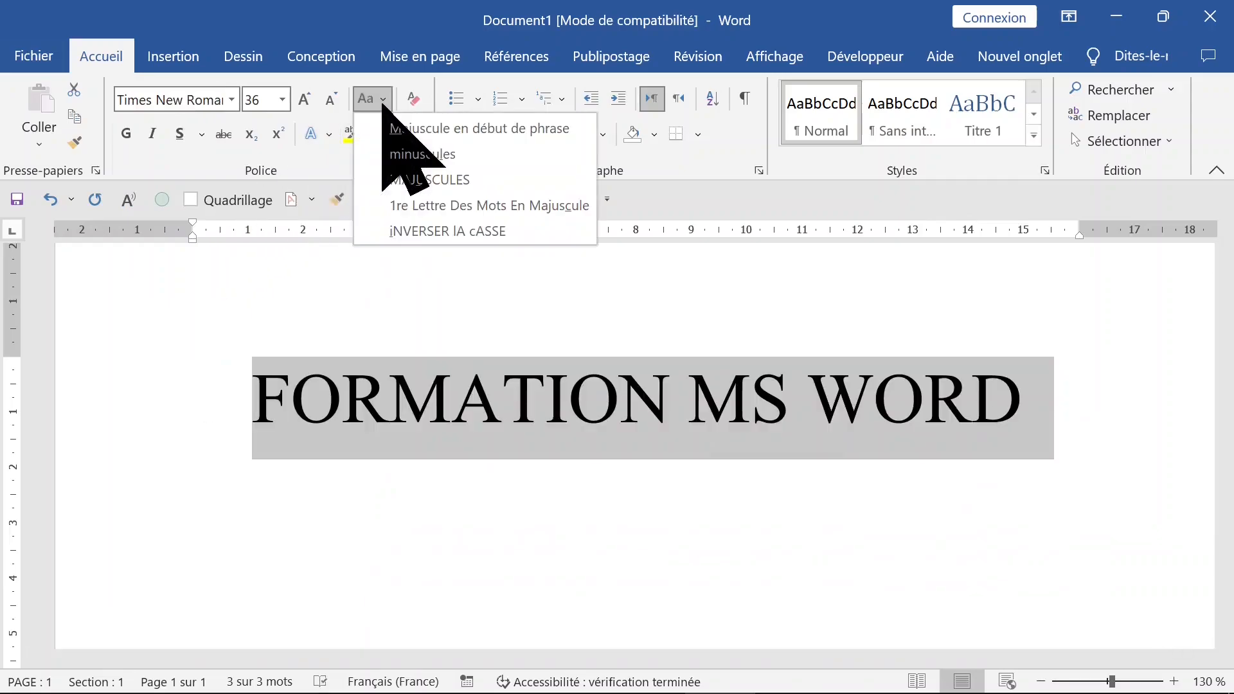
{"action": "left_click", "coordinate": [396, 156]}
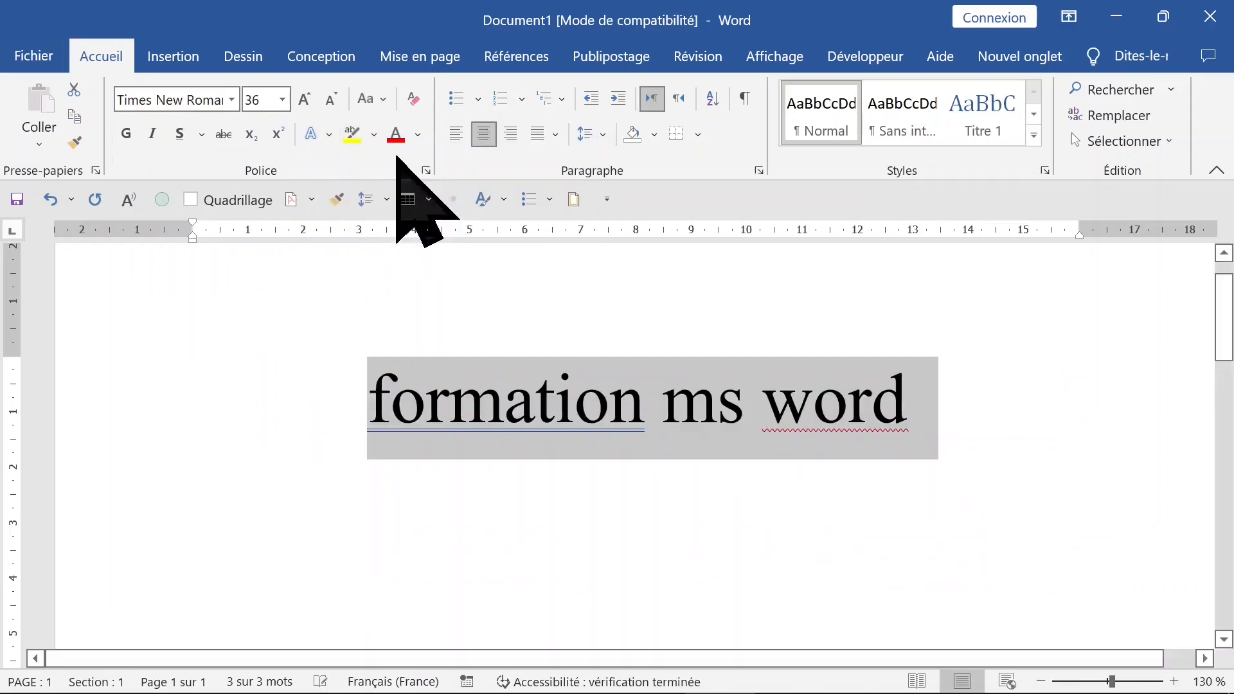
{"action": "left_click", "coordinate": [376, 100]}
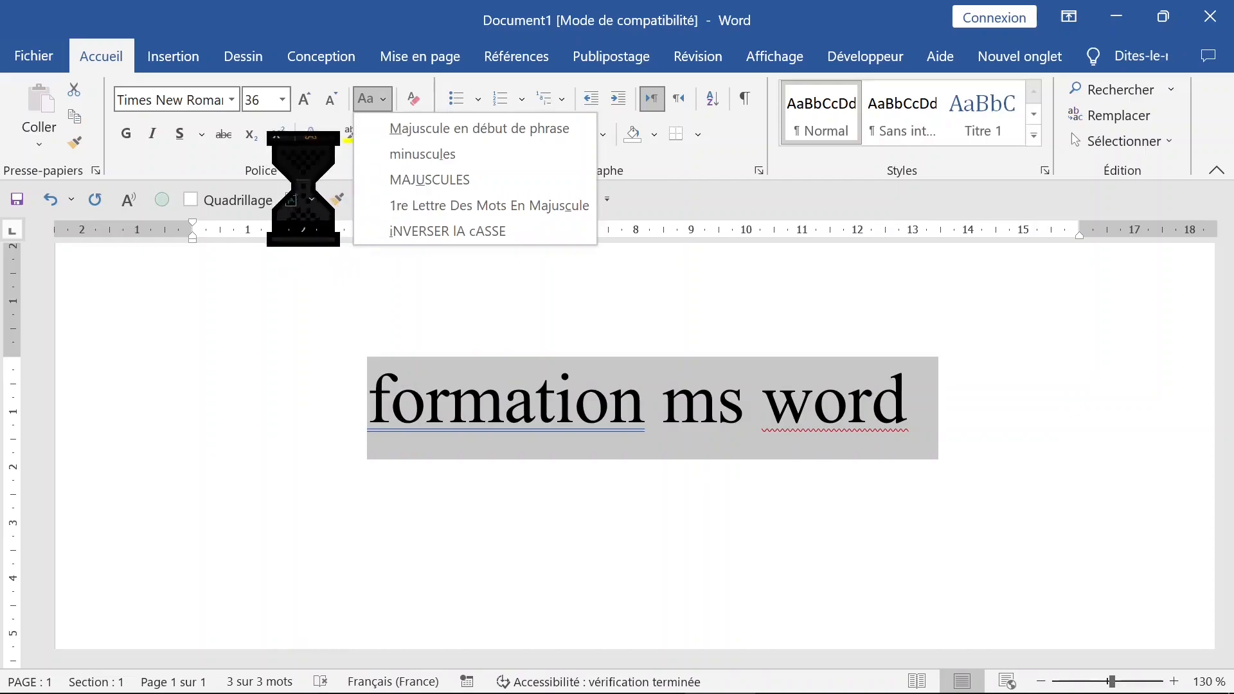
{"action": "left_click", "coordinate": [418, 204]}
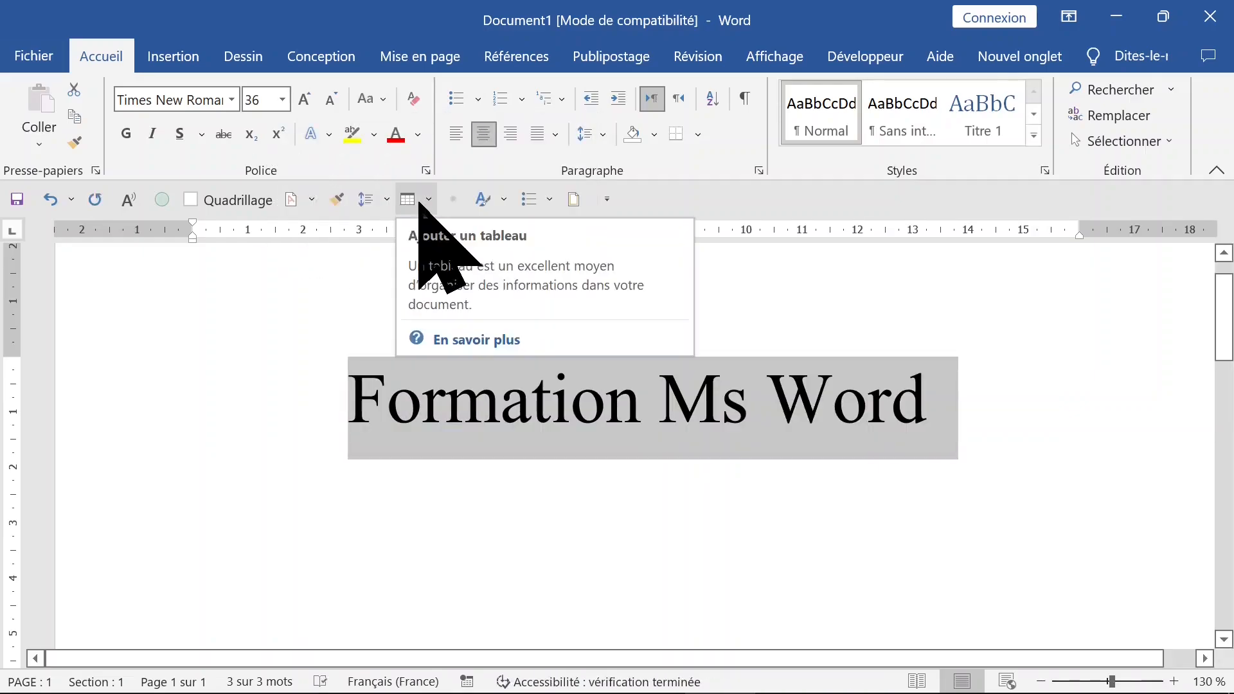
{"action": "left_click", "coordinate": [372, 100]}
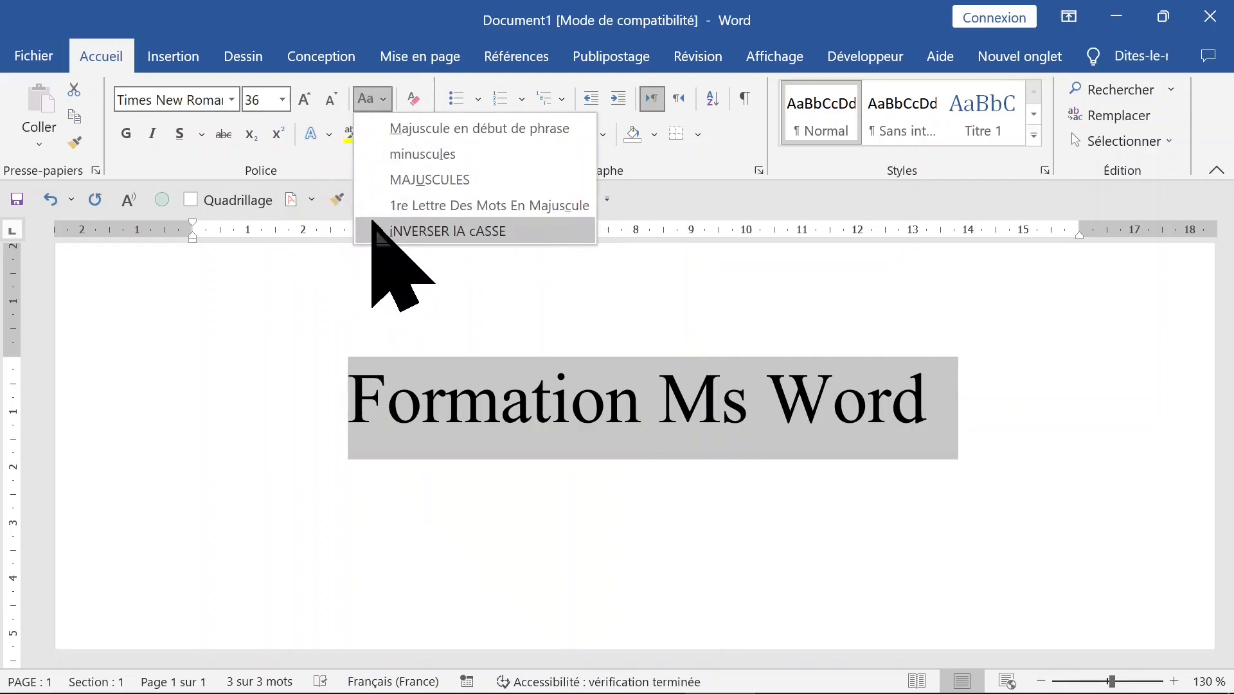
{"action": "left_click", "coordinate": [462, 129]}
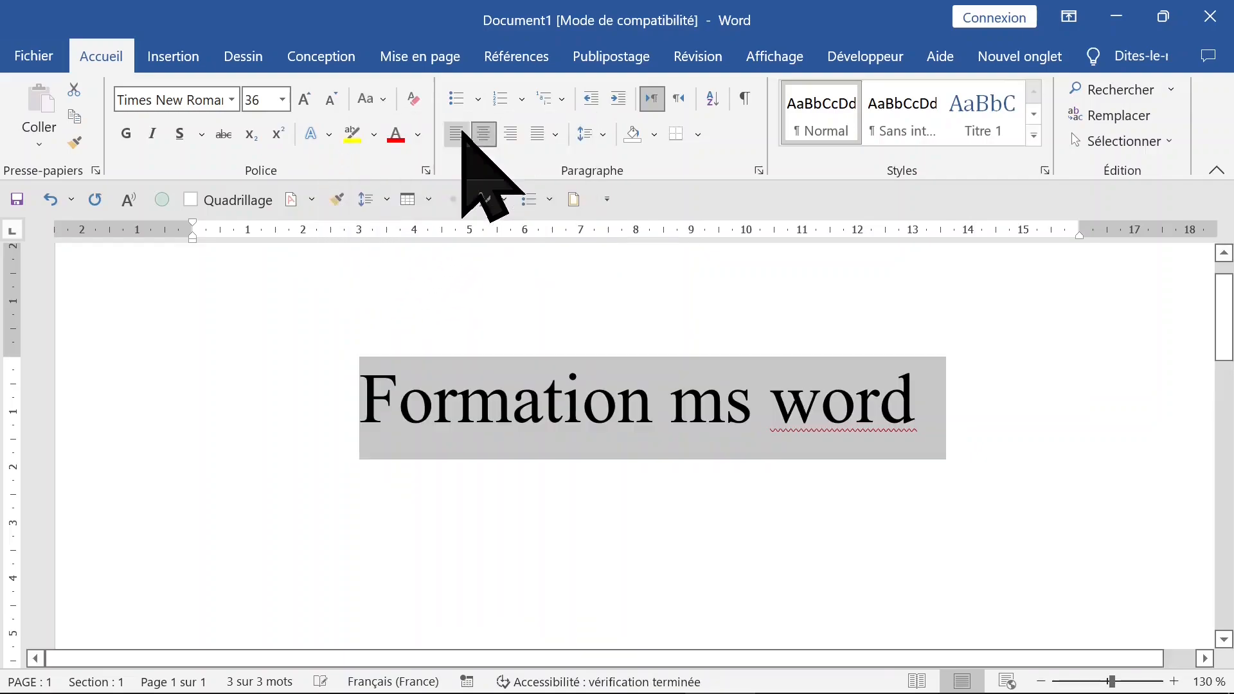
{"action": "left_click", "coordinate": [372, 99]}
{"action": "left_click", "coordinate": [382, 182]}
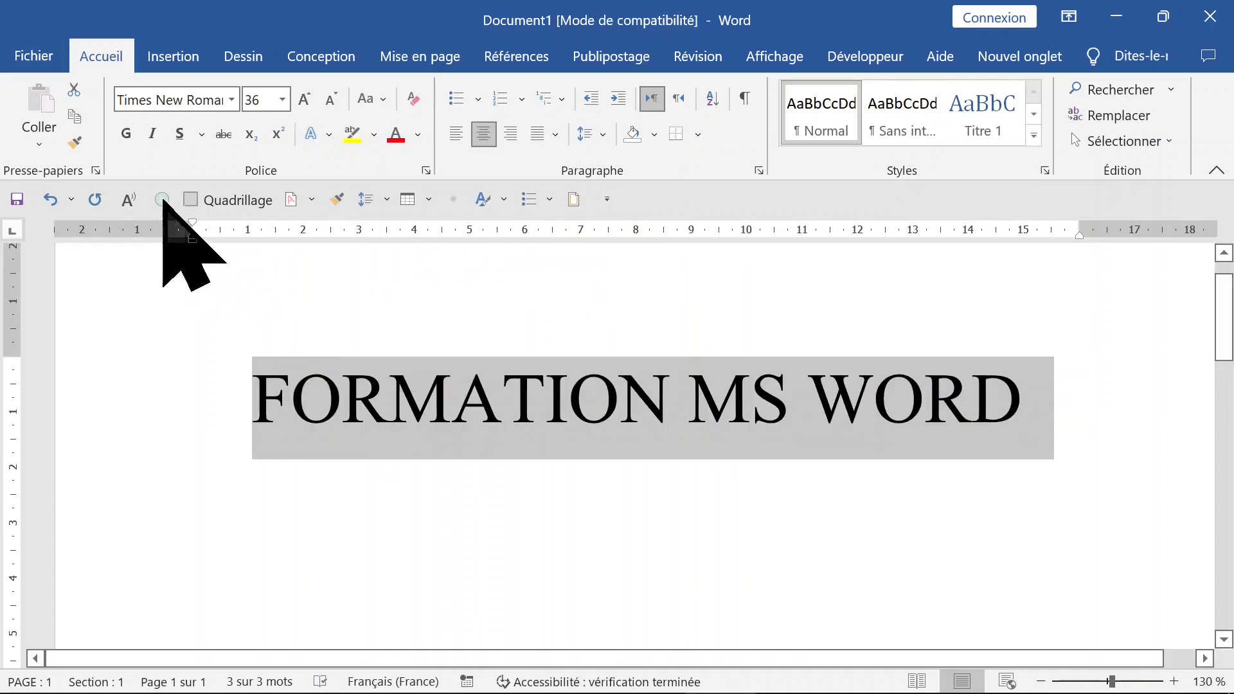
Make the title bold and italic, and underline it with the dash-dot line style
{"action": "left_click", "coordinate": [126, 134]}
{"action": "left_click", "coordinate": [152, 135]}
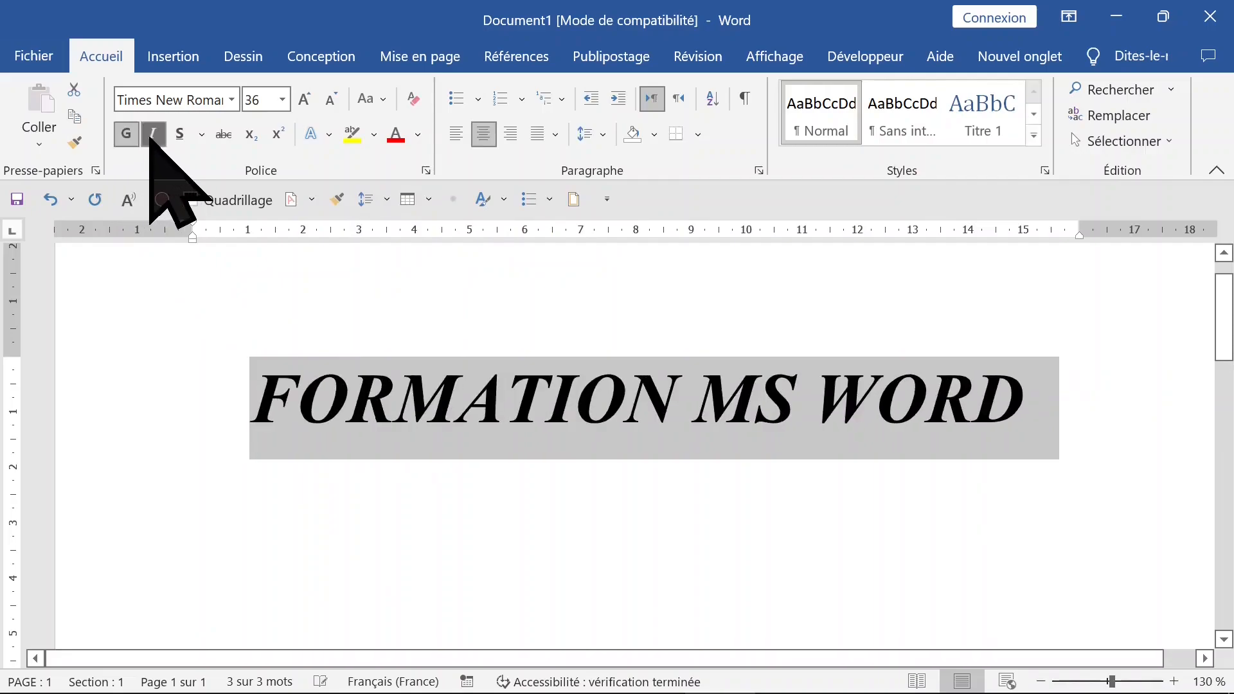
{"action": "left_click", "coordinate": [179, 134]}
{"action": "left_click", "coordinate": [201, 135]}
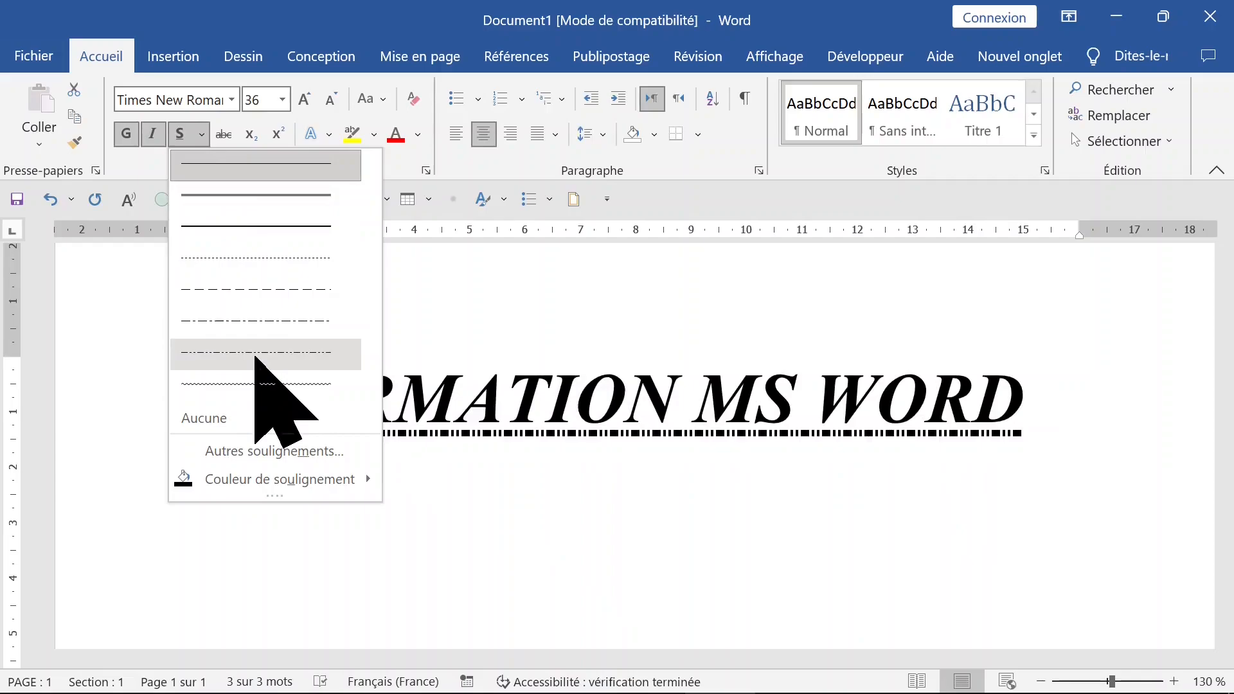
{"action": "left_click", "coordinate": [254, 324]}
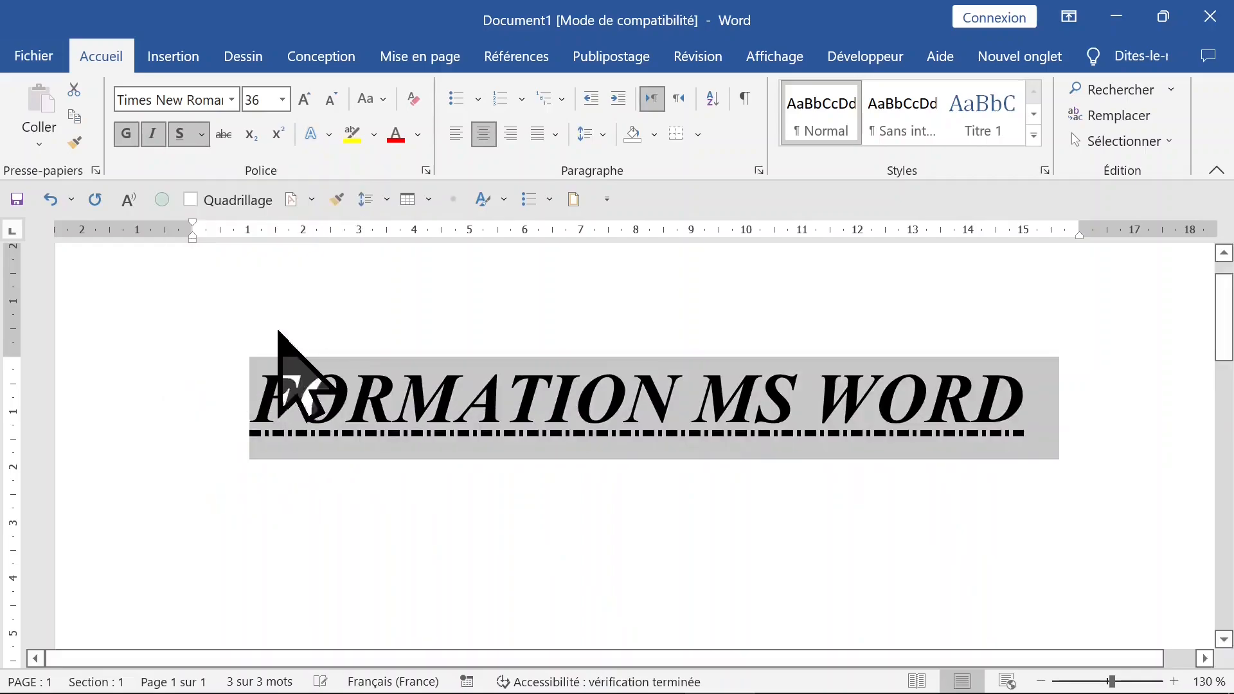
Reduce the title's font size to 28 and set its underline colour to the standard green
{"action": "left_click_drag", "start_coordinate": [1110, 681], "coordinate": [1114, 683]}
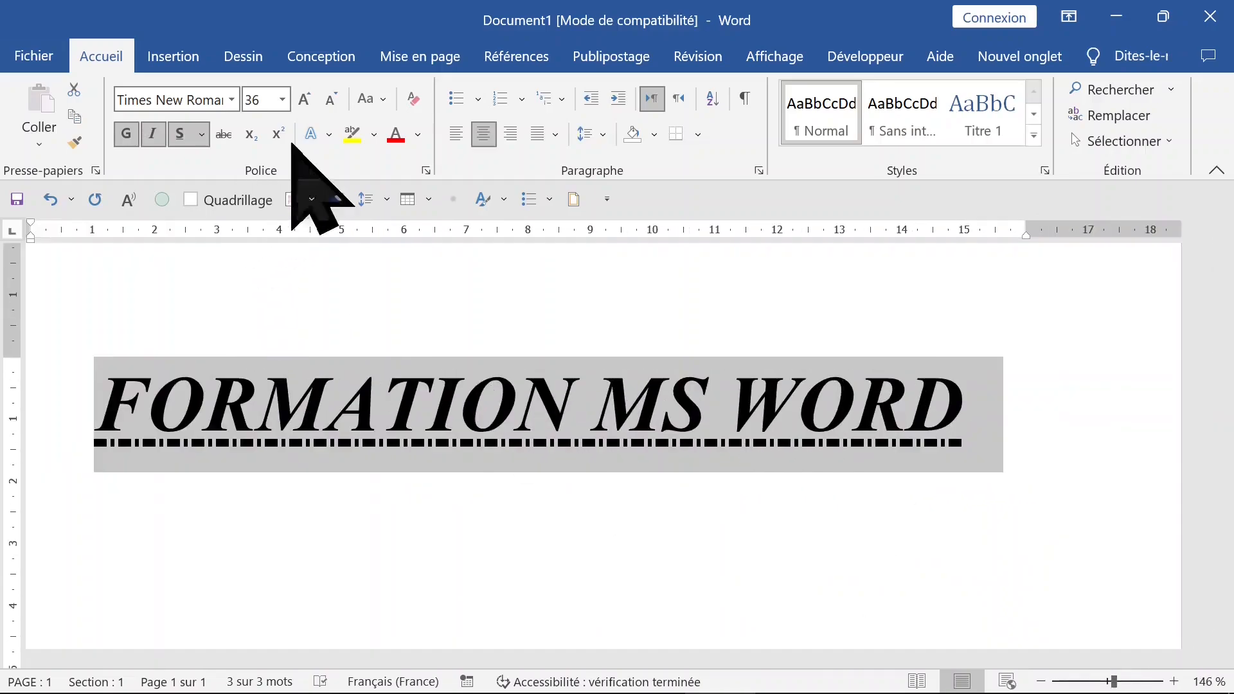
{"action": "left_click", "coordinate": [332, 100]}
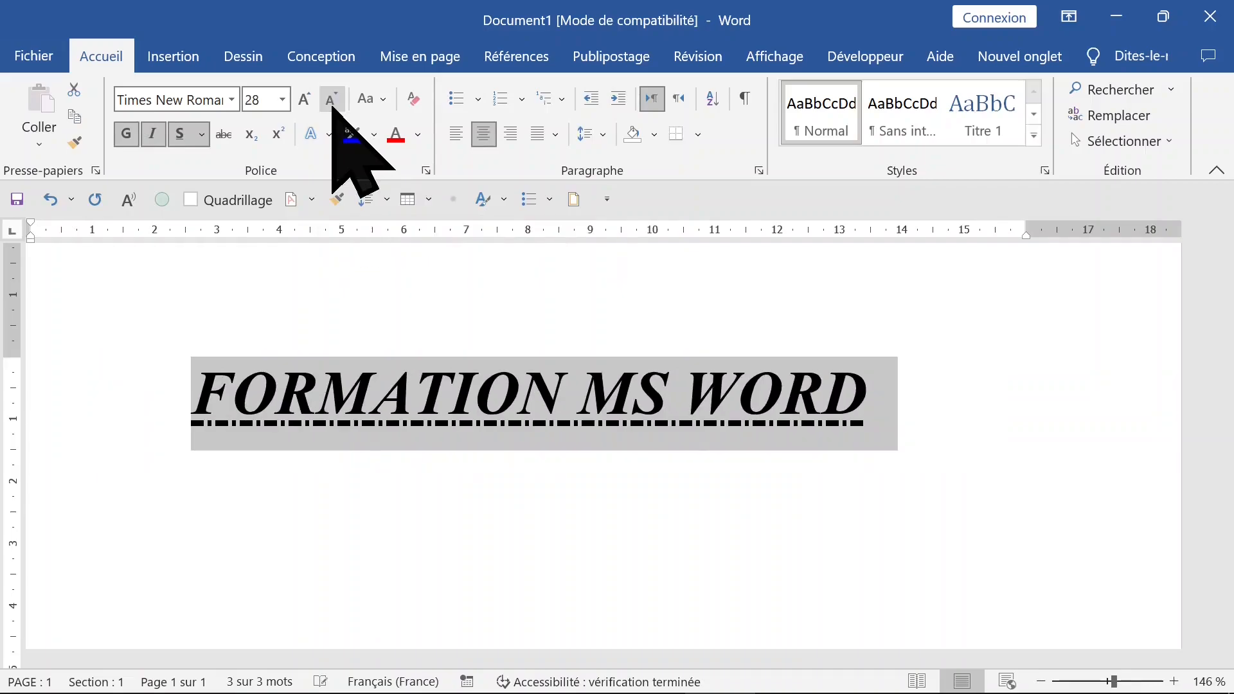
{"action": "left_click", "coordinate": [201, 134]}
{"action": "mouse_move", "coordinate": [326, 481]}
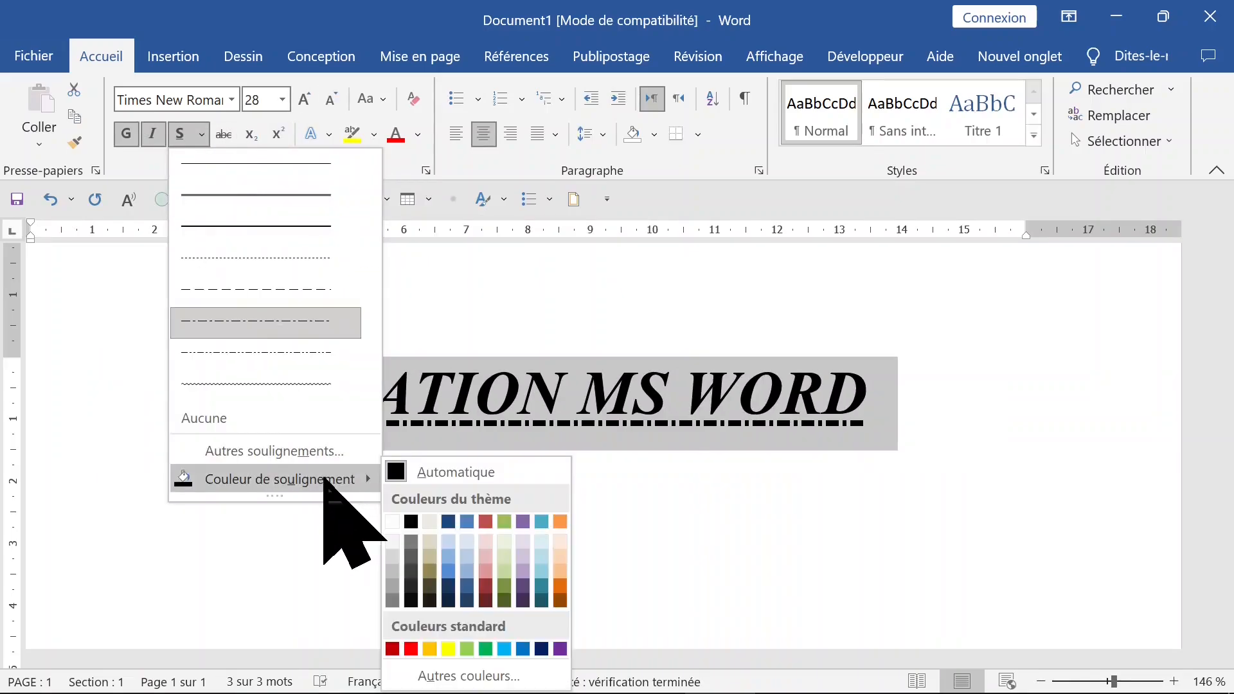
{"action": "left_click", "coordinate": [487, 649]}
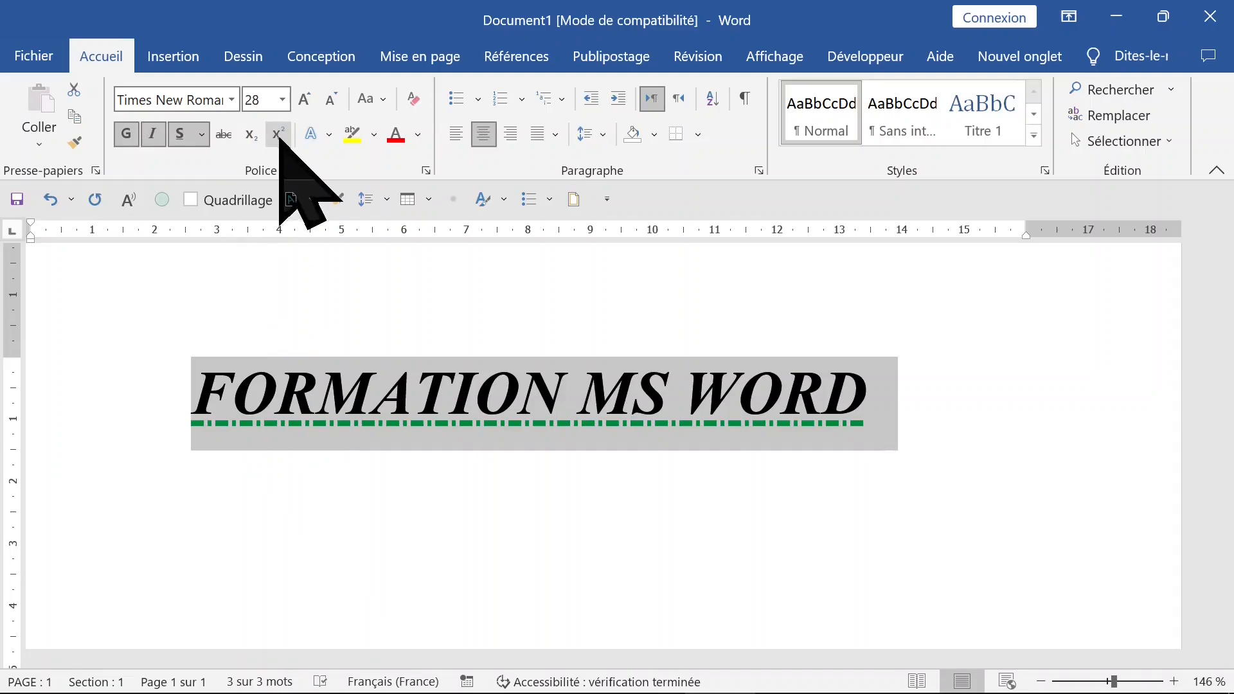
Toggle strikethrough on the title on and off several times, leaving it off
{"action": "left_click", "coordinate": [226, 136]}
{"action": "left_click", "coordinate": [226, 136]}
{"action": "left_click", "coordinate": [226, 136]}
{"action": "left_click", "coordinate": [226, 136]}
{"action": "left_click", "coordinate": [226, 136]}
{"action": "left_click", "coordinate": [226, 136]}
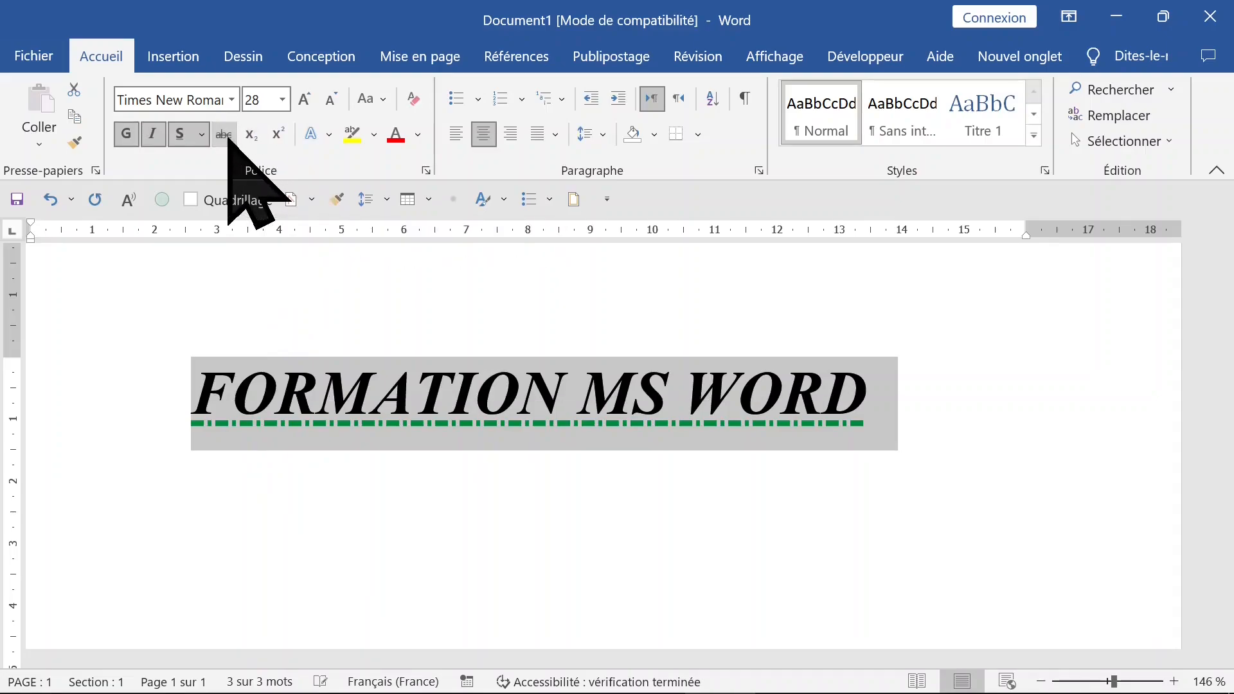
Try subscript and superscript on the title, switching each one off again
{"action": "left_click", "coordinate": [250, 136]}
{"action": "left_click", "coordinate": [250, 136]}
{"action": "left_click", "coordinate": [277, 135]}
{"action": "left_click", "coordinate": [277, 135]}
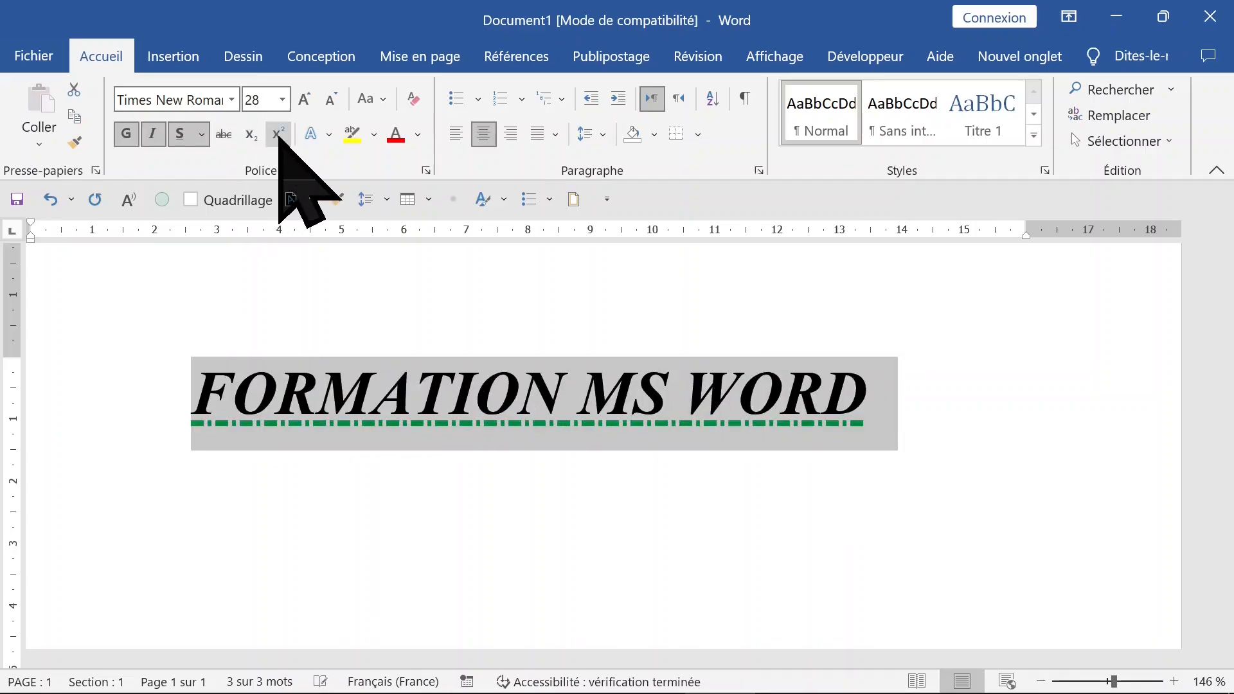
Give the title the light purple, purple-outlined text effect, and try right and left alignment before centring it again
{"action": "left_click", "coordinate": [327, 139]}
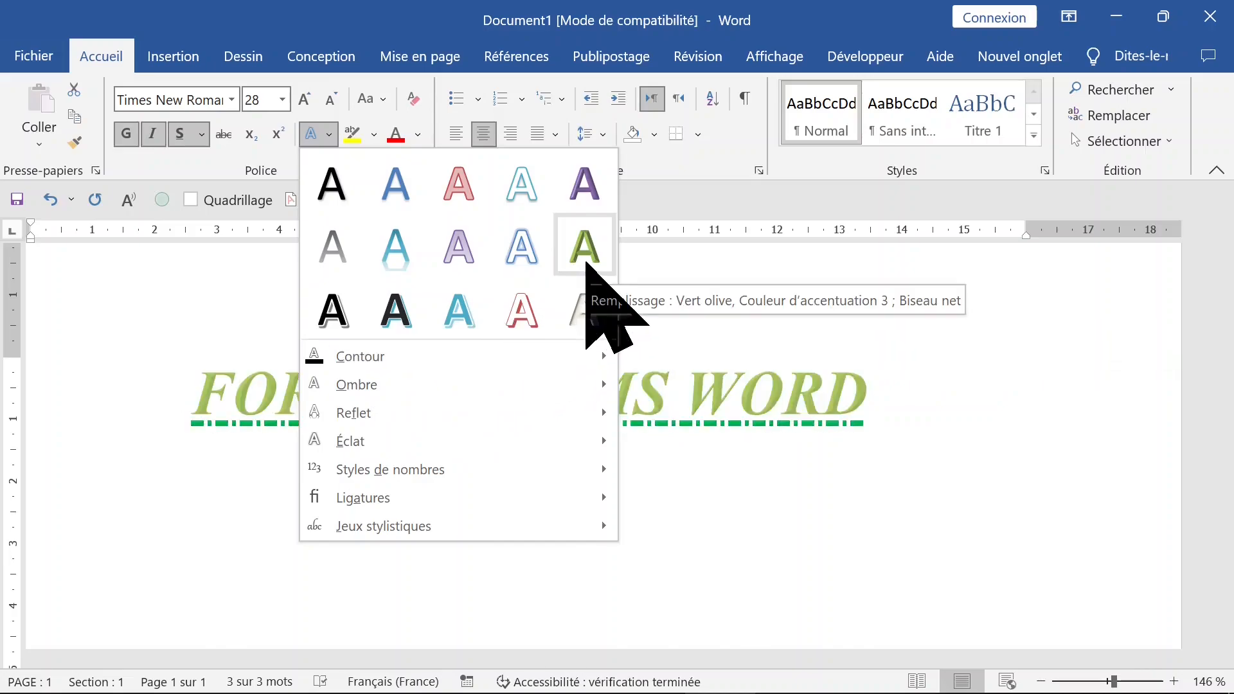
{"action": "left_click", "coordinate": [464, 250]}
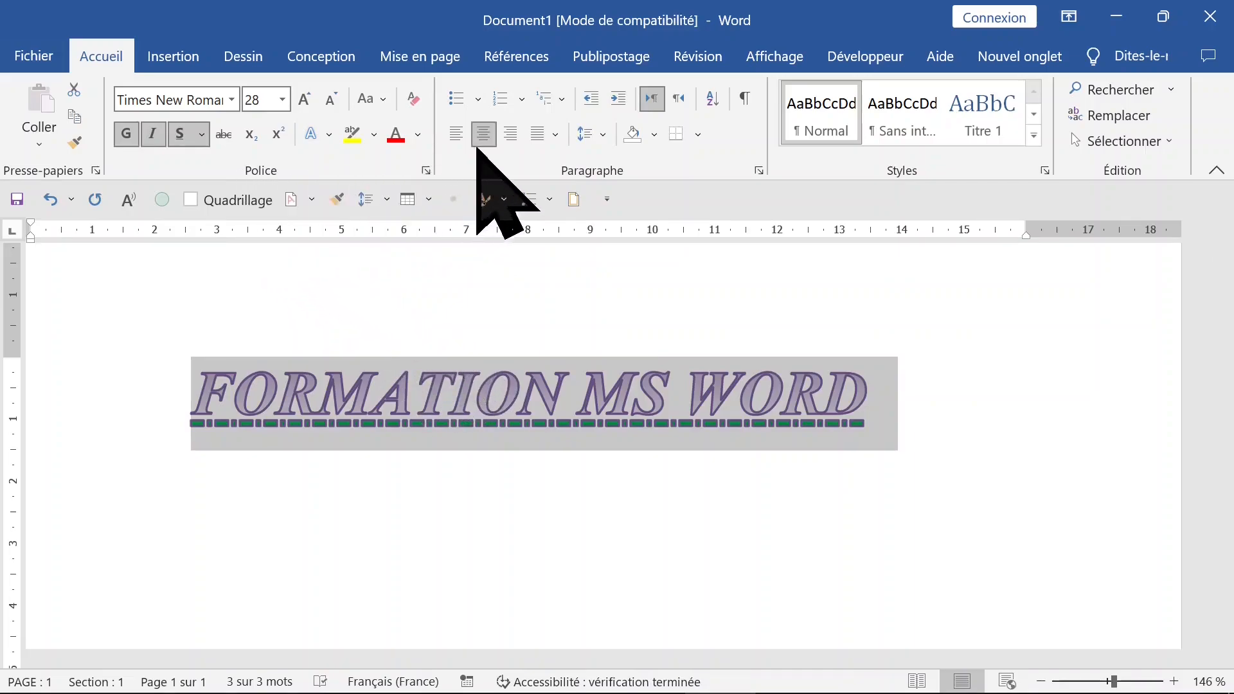
{"action": "left_click", "coordinate": [517, 137]}
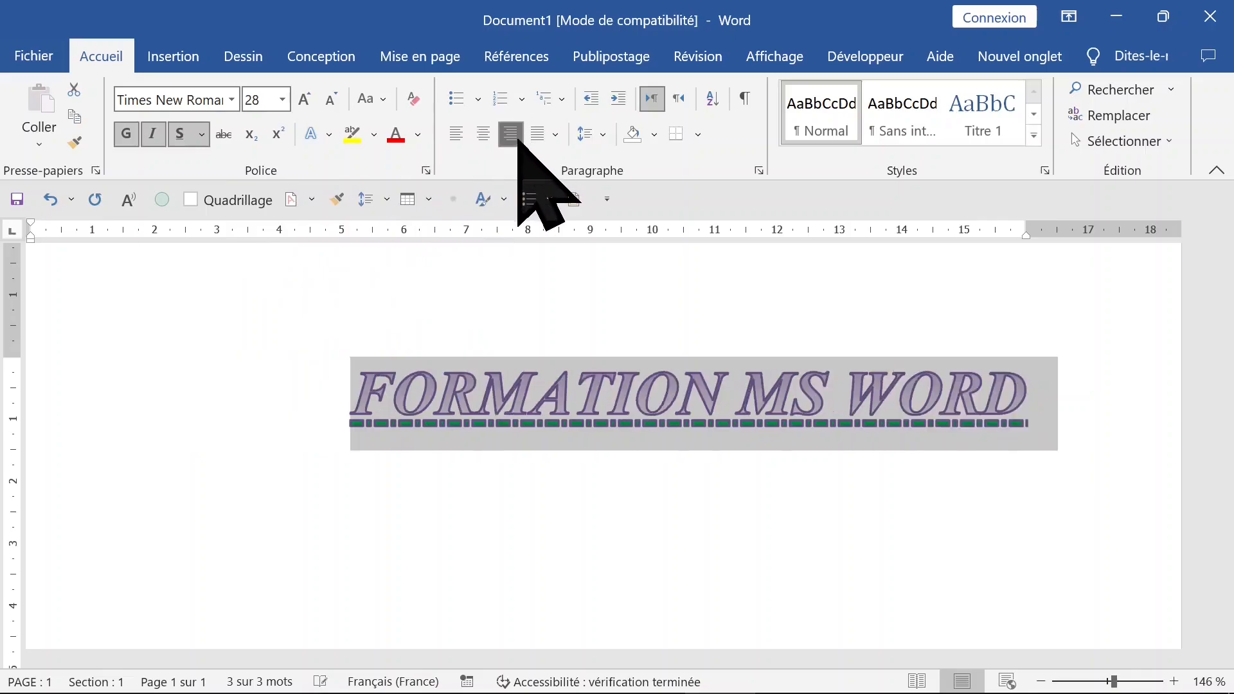
{"action": "left_click", "coordinate": [483, 137]}
{"action": "left_click", "coordinate": [458, 136]}
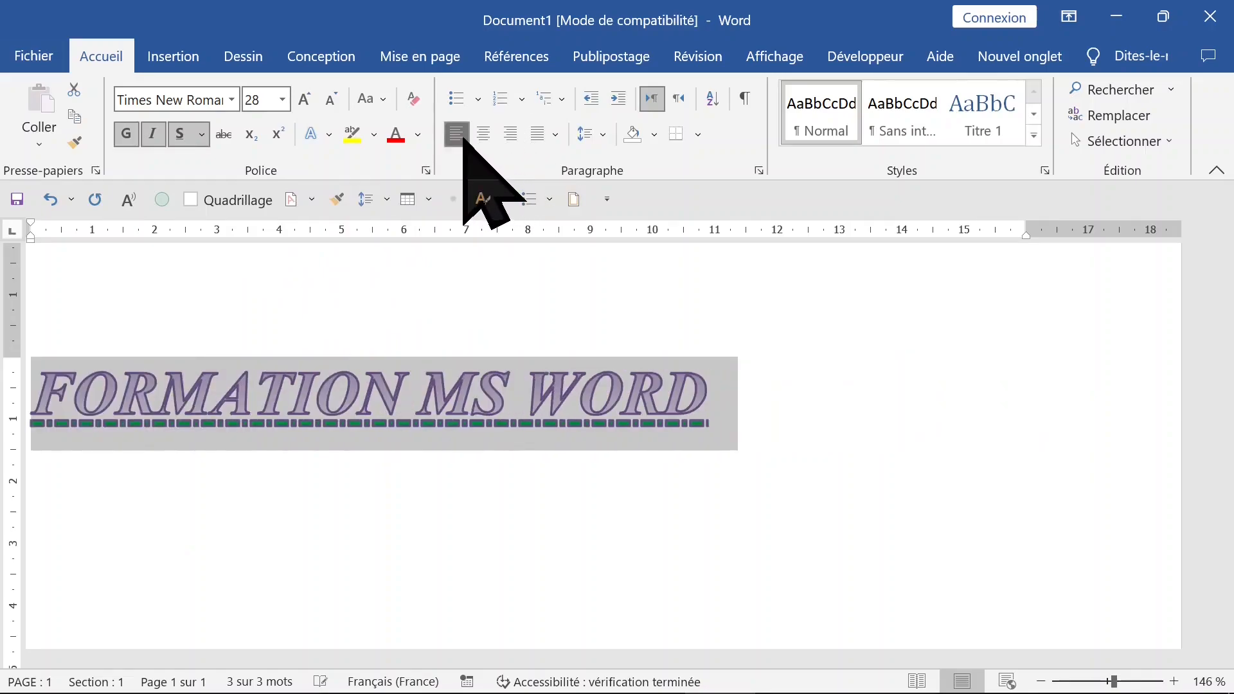
{"action": "left_click", "coordinate": [483, 135]}
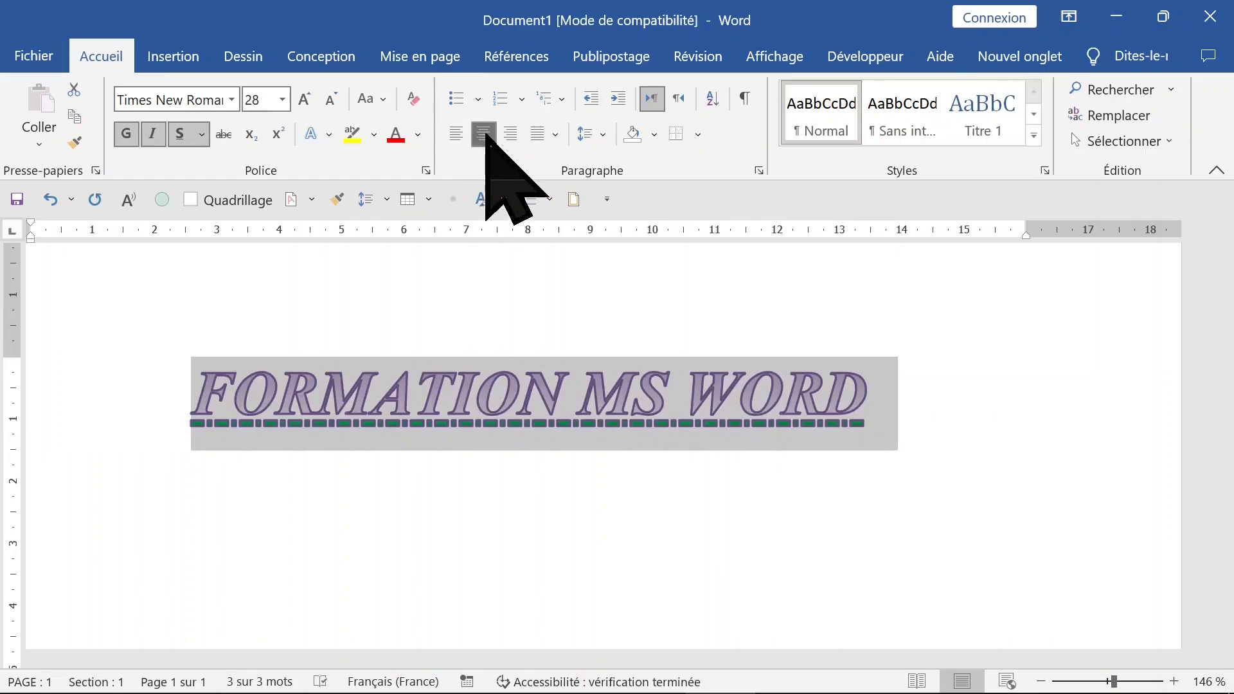
Remove the title's underline and apply the largest red glow variation to it
{"action": "left_click", "coordinate": [180, 135]}
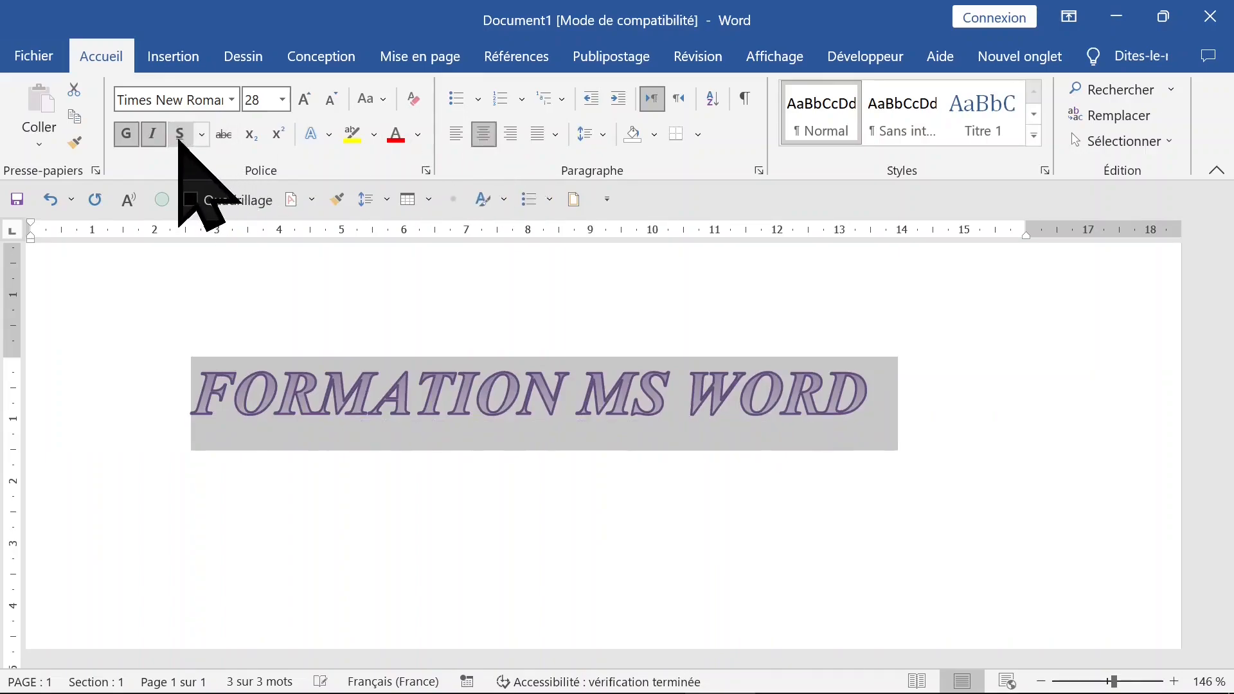
{"action": "left_click", "coordinate": [329, 135]}
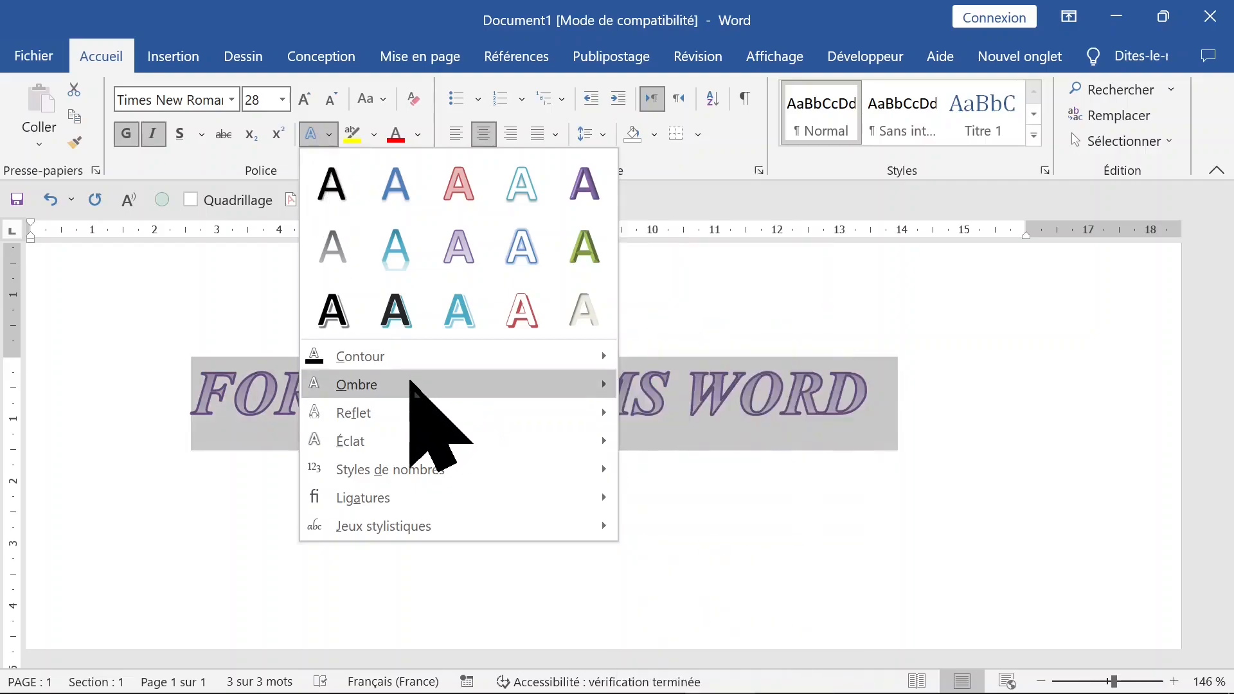
{"action": "mouse_move", "coordinate": [452, 415]}
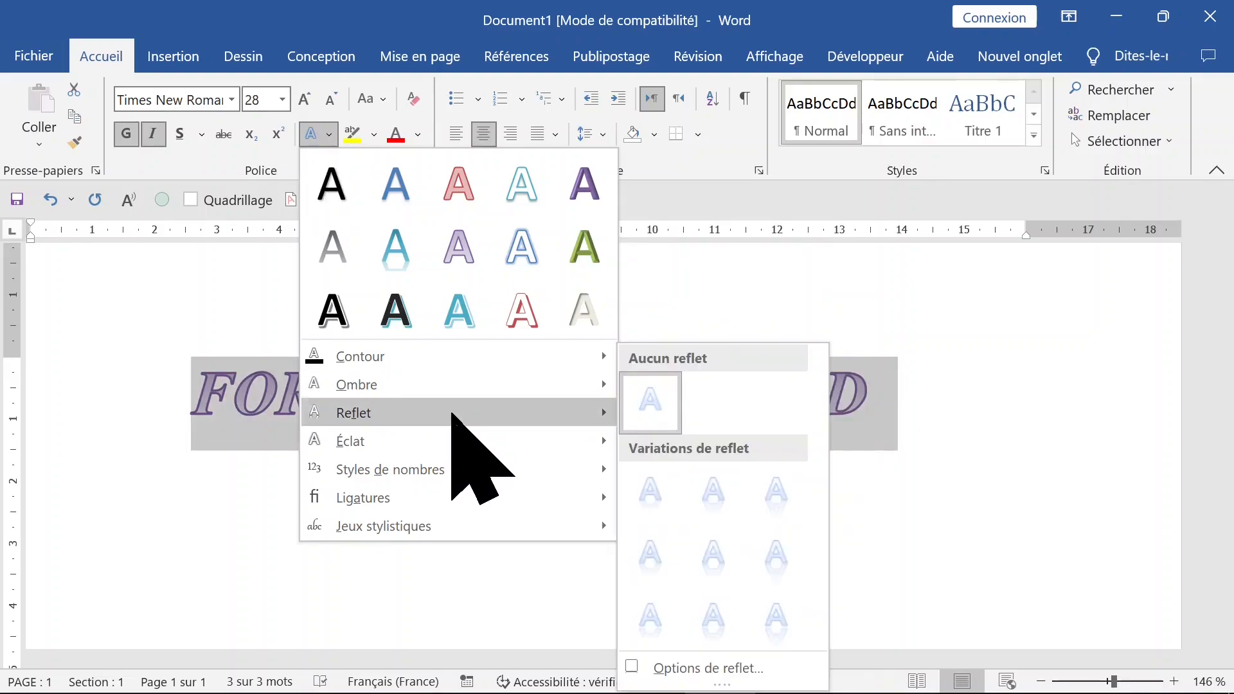
{"action": "mouse_move", "coordinate": [451, 440]}
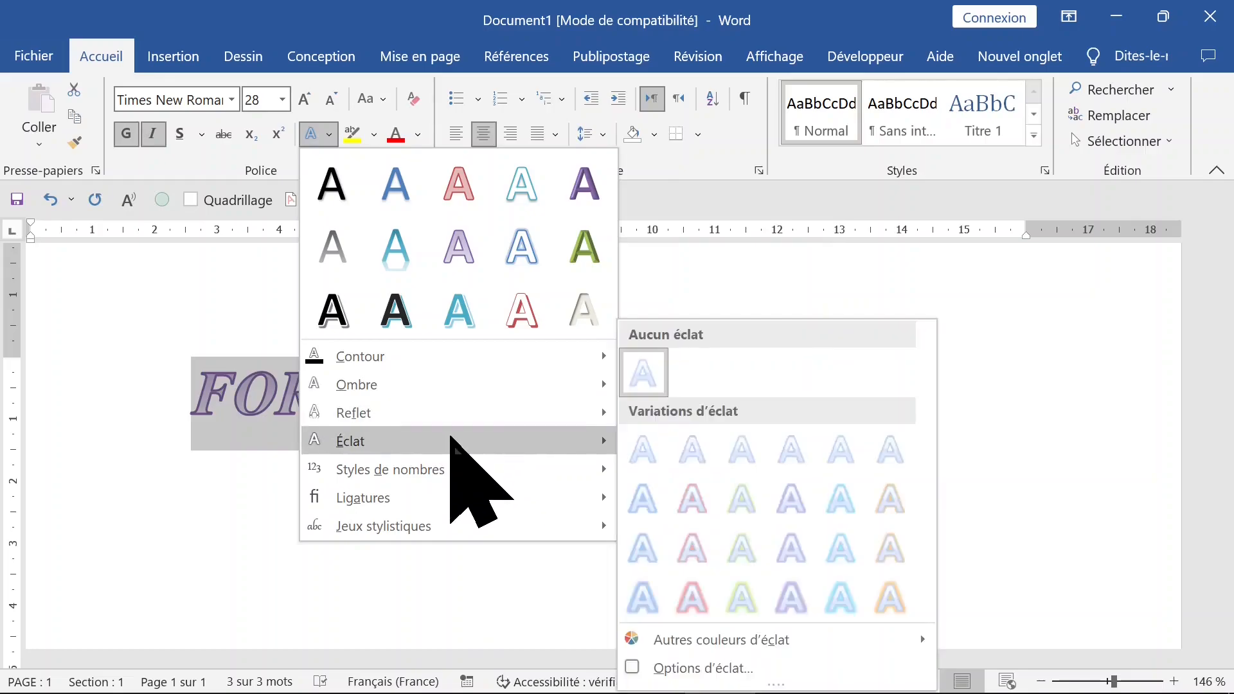
{"action": "left_click", "coordinate": [692, 596]}
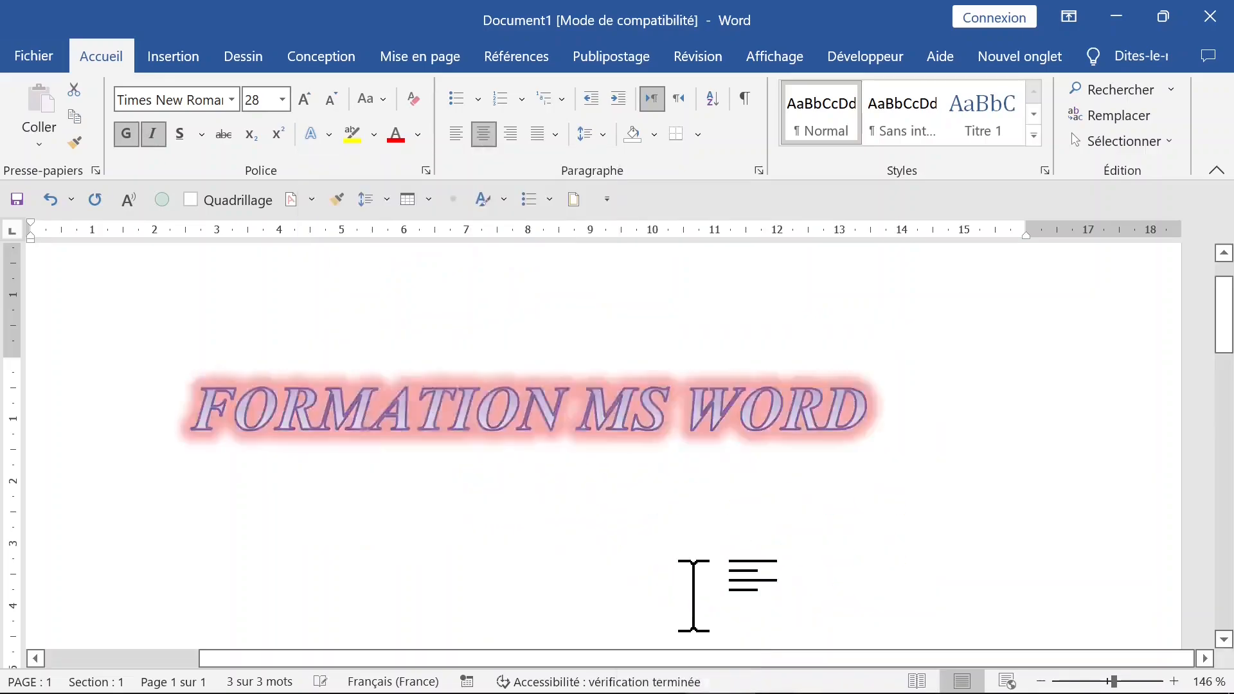
Highlight the whole title in yellow, and remove the highlight by setting its colour to none
{"action": "left_click", "coordinate": [608, 511]}
{"action": "left_click_drag", "start_coordinate": [608, 510], "coordinate": [209, 414]}
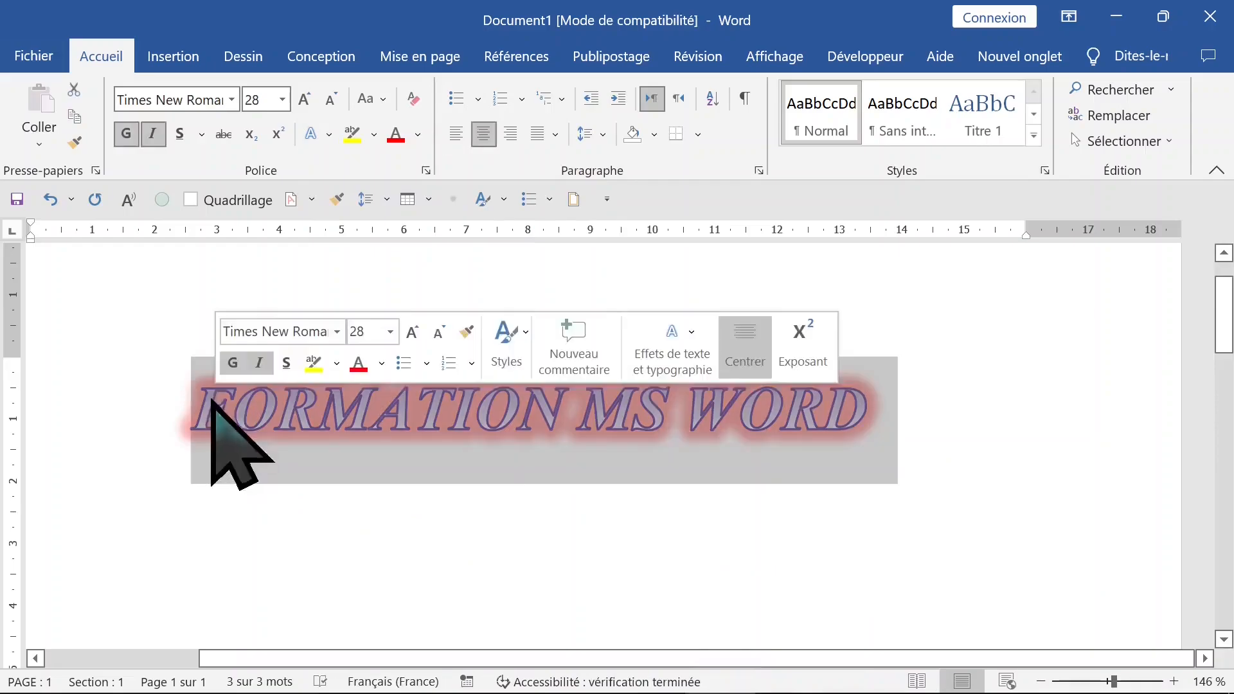
{"action": "left_click", "coordinate": [352, 135]}
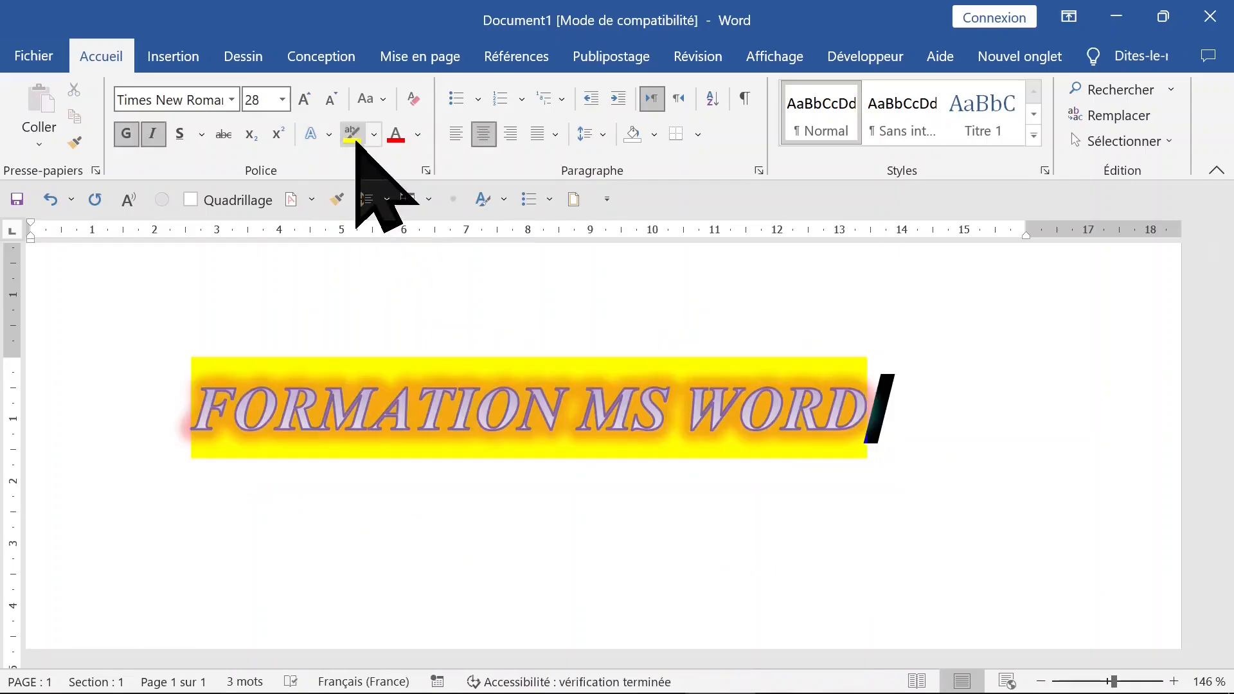
{"action": "triple_click", "coordinate": [313, 400]}
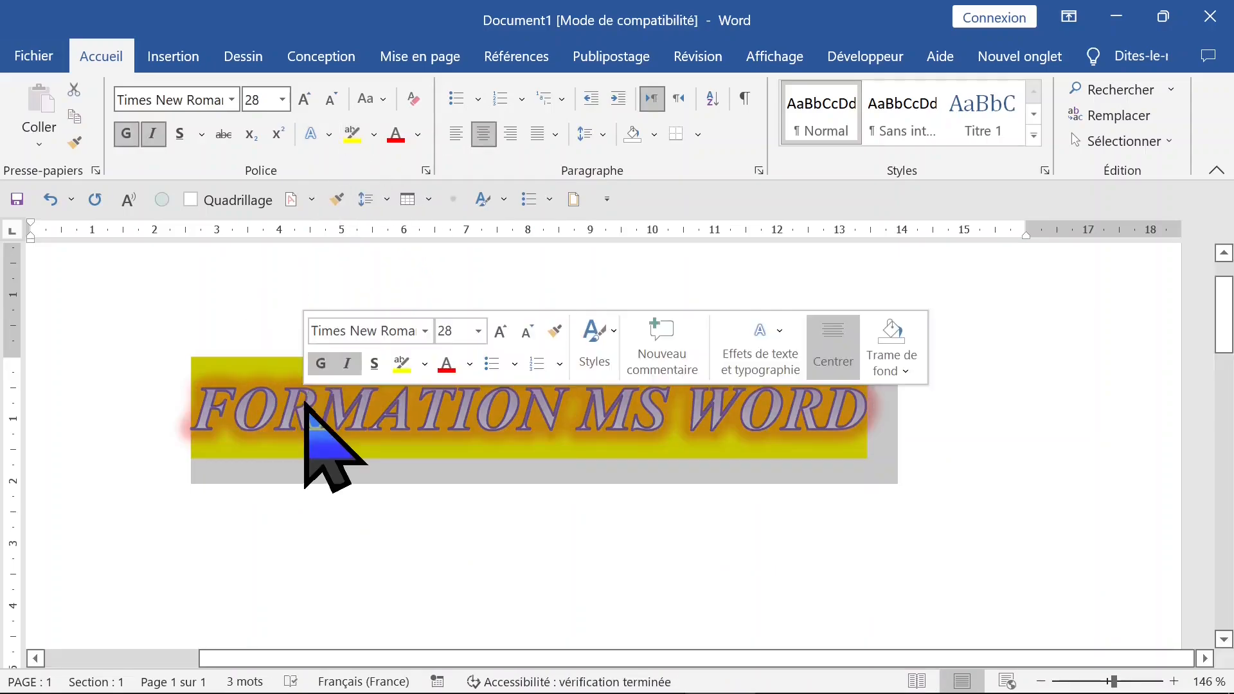
{"action": "left_click", "coordinate": [373, 135]}
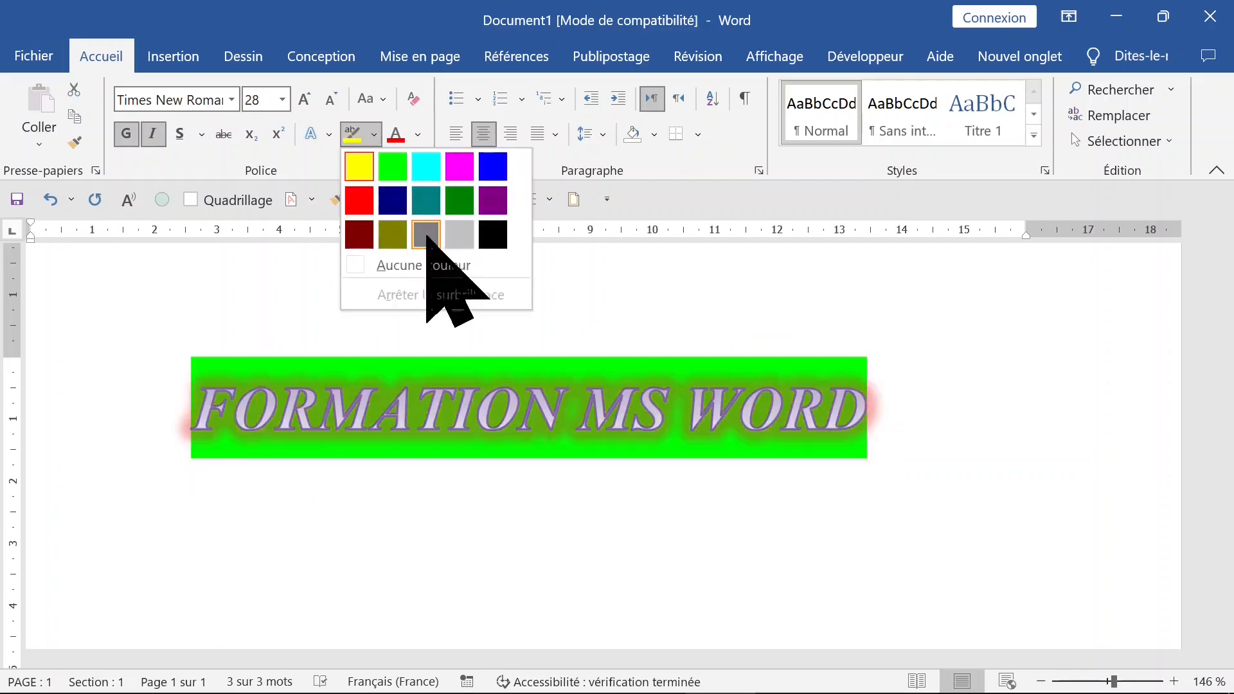
{"action": "left_click", "coordinate": [424, 265]}
Clear all formatting from the title and centre it on the page
{"action": "left_click", "coordinate": [413, 99]}
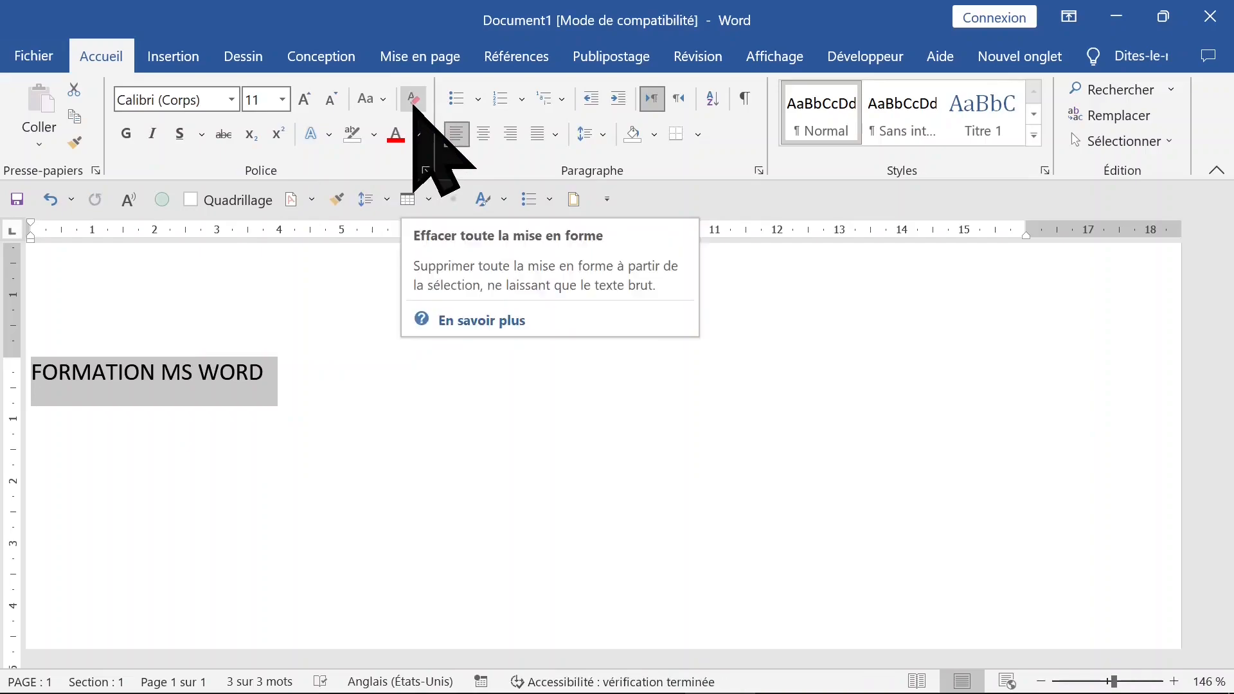
{"action": "left_click", "coordinate": [483, 134]}
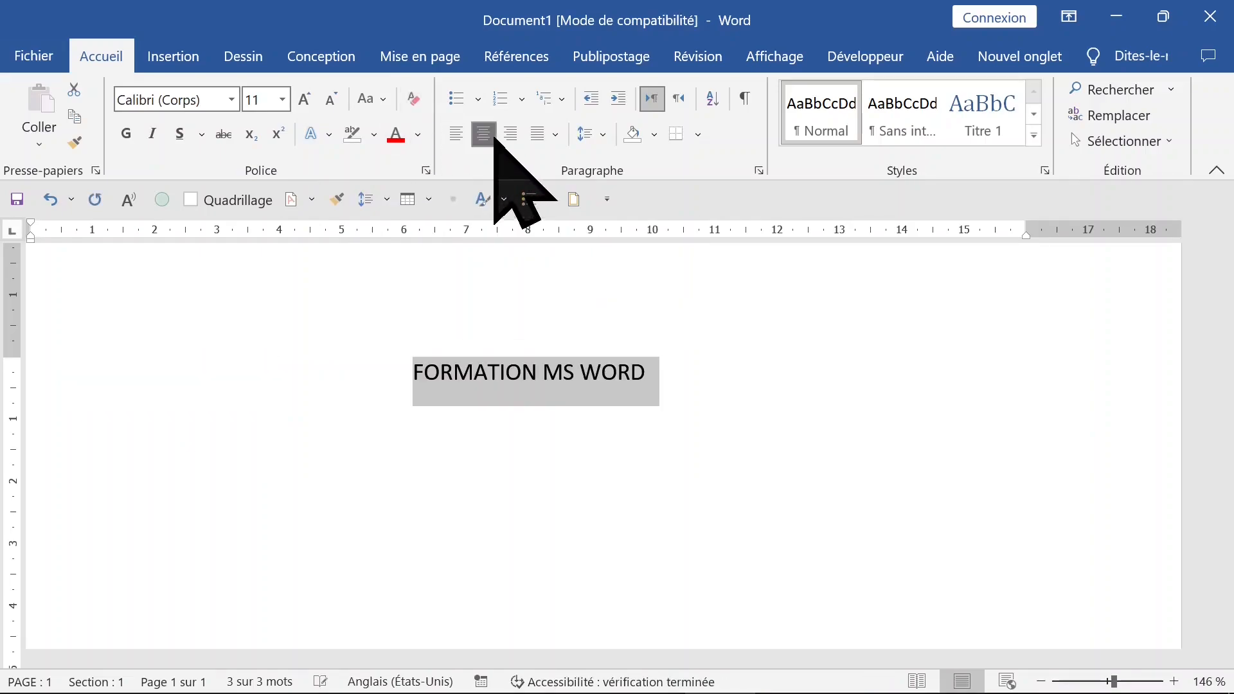
Enlarge the title's font size stepwise to 28
{"action": "left_click", "coordinate": [306, 99]}
{"action": "left_click", "coordinate": [306, 100]}
{"action": "left_click", "coordinate": [306, 100]}
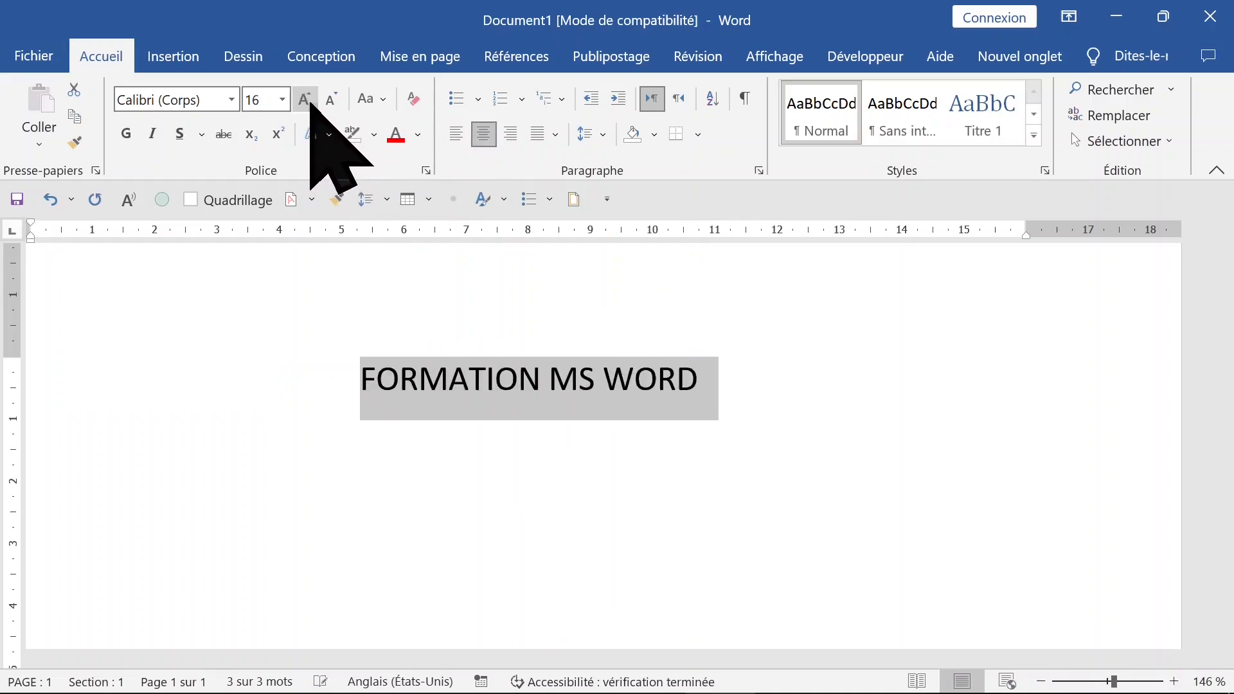
{"action": "left_click", "coordinate": [306, 100]}
{"action": "left_click", "coordinate": [305, 100]}
{"action": "left_click", "coordinate": [305, 99]}
{"action": "left_click", "coordinate": [306, 100]}
{"action": "left_click", "coordinate": [305, 100]}
{"action": "left_click", "coordinate": [306, 99]}
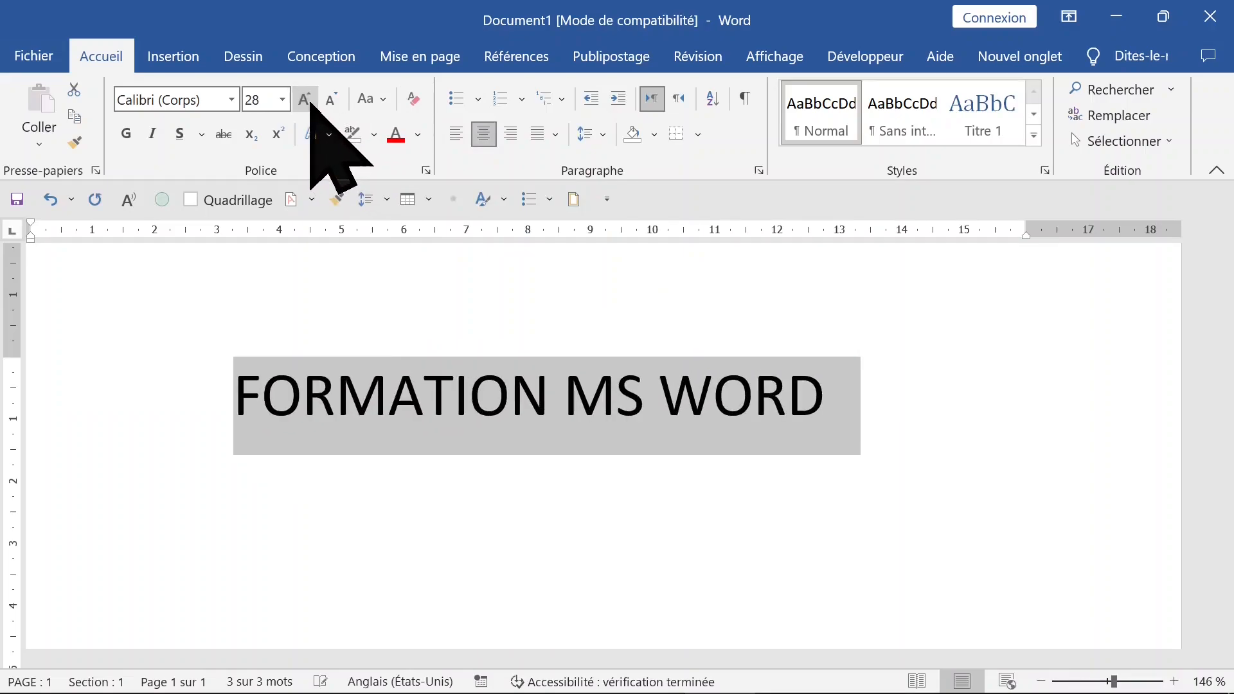
Add an empty paragraph below the title and align it to the left
{"action": "left_click", "coordinate": [820, 399]}
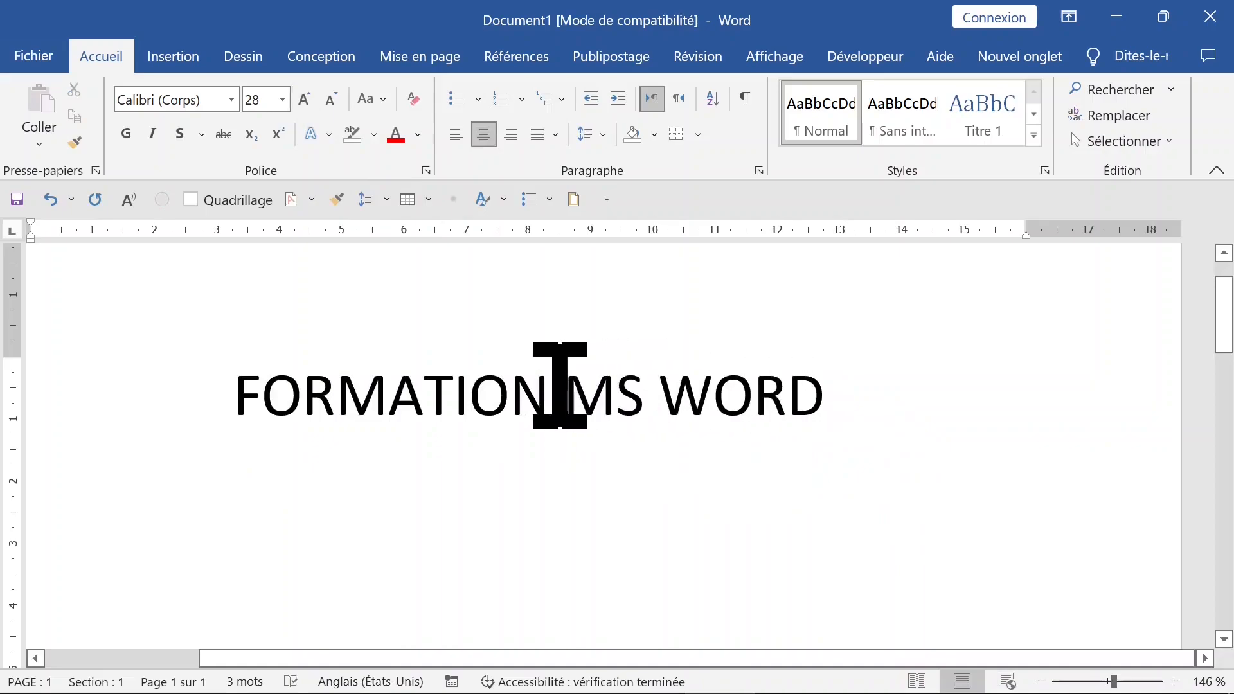
{"action": "key", "text": "Return"}
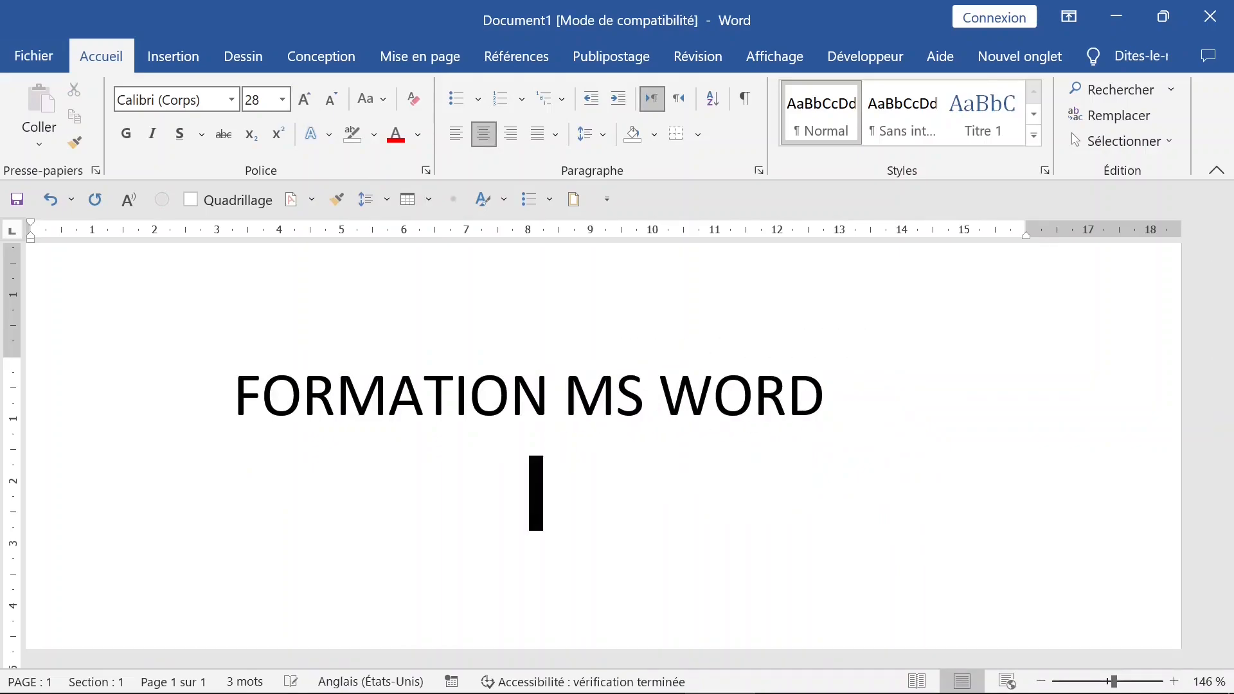
{"action": "left_click", "coordinate": [456, 135]}
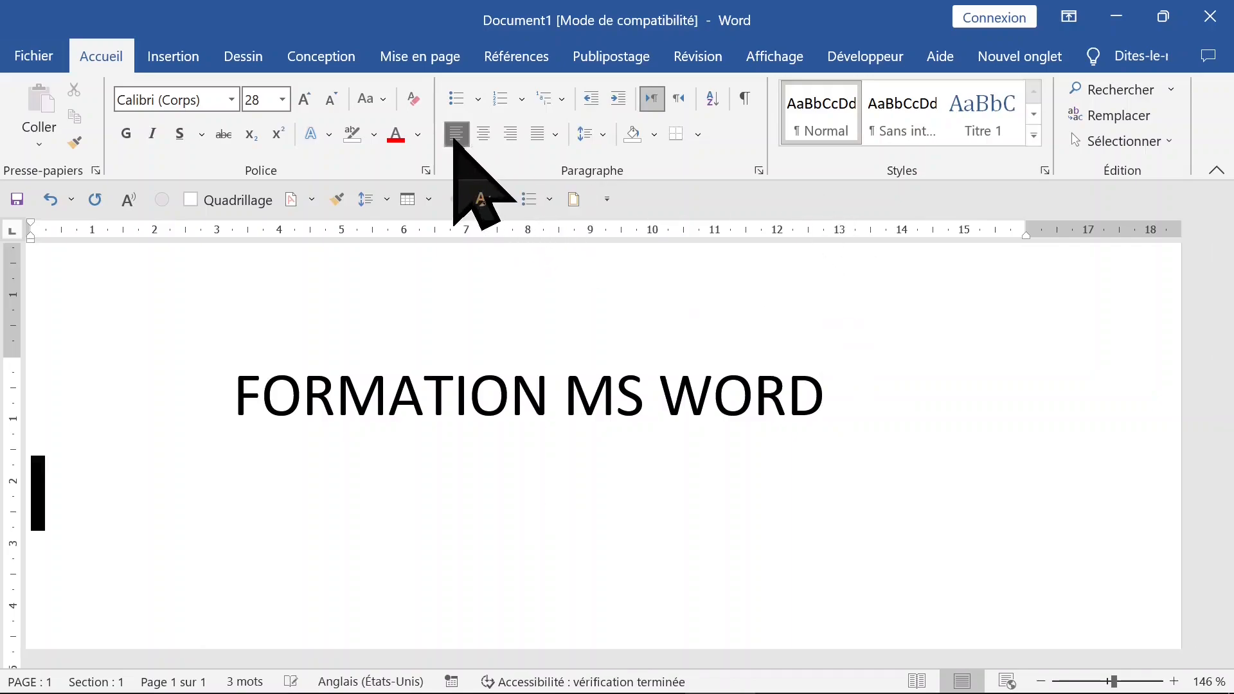
Insert a table with three columns and two rows below the title
{"action": "left_click", "coordinate": [171, 51]}
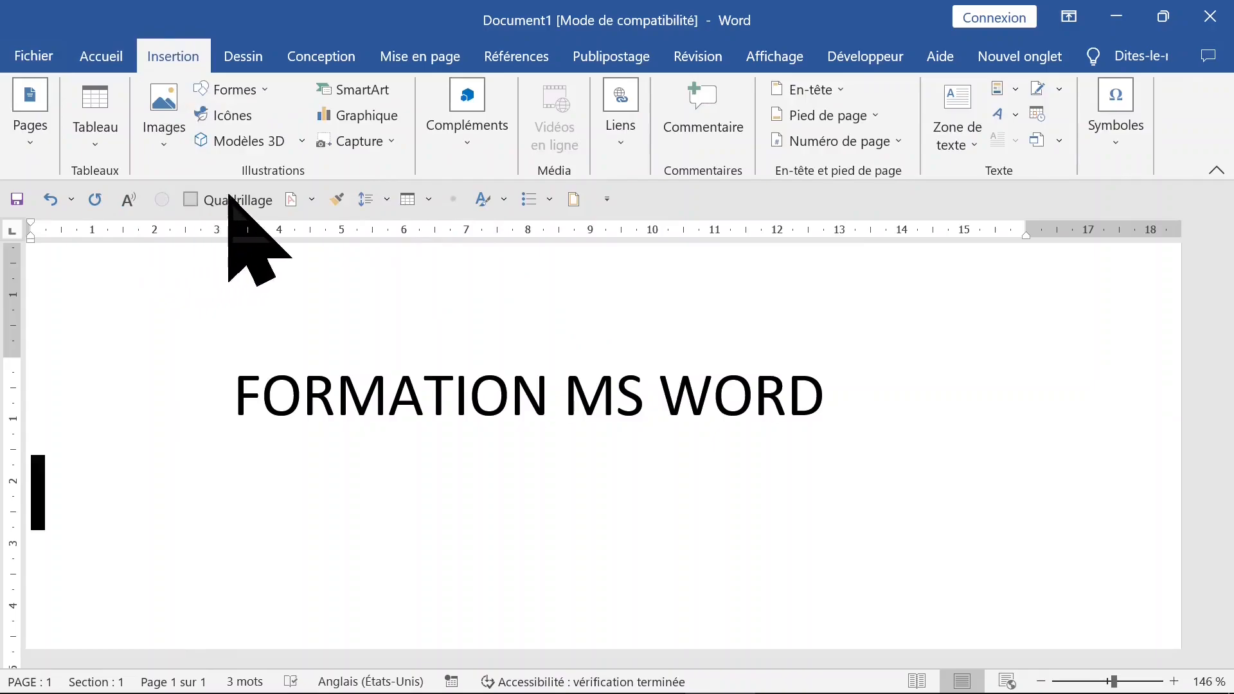
{"action": "left_click", "coordinate": [96, 138]}
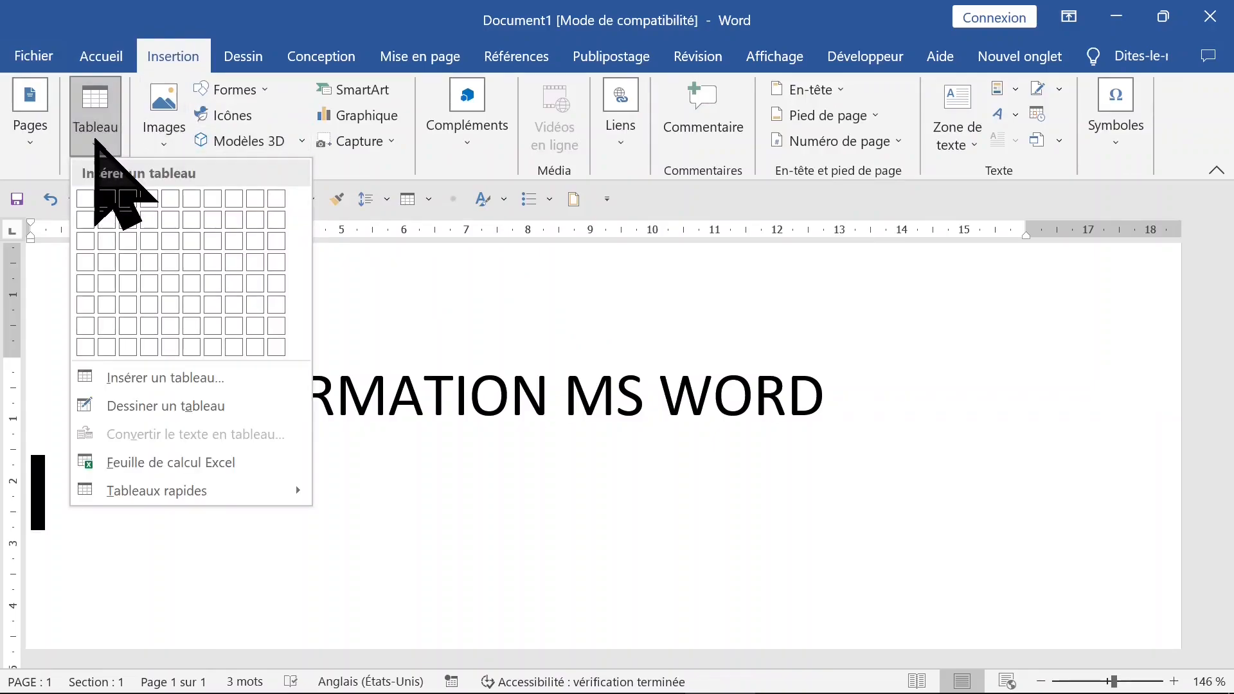
{"action": "left_click", "coordinate": [128, 220]}
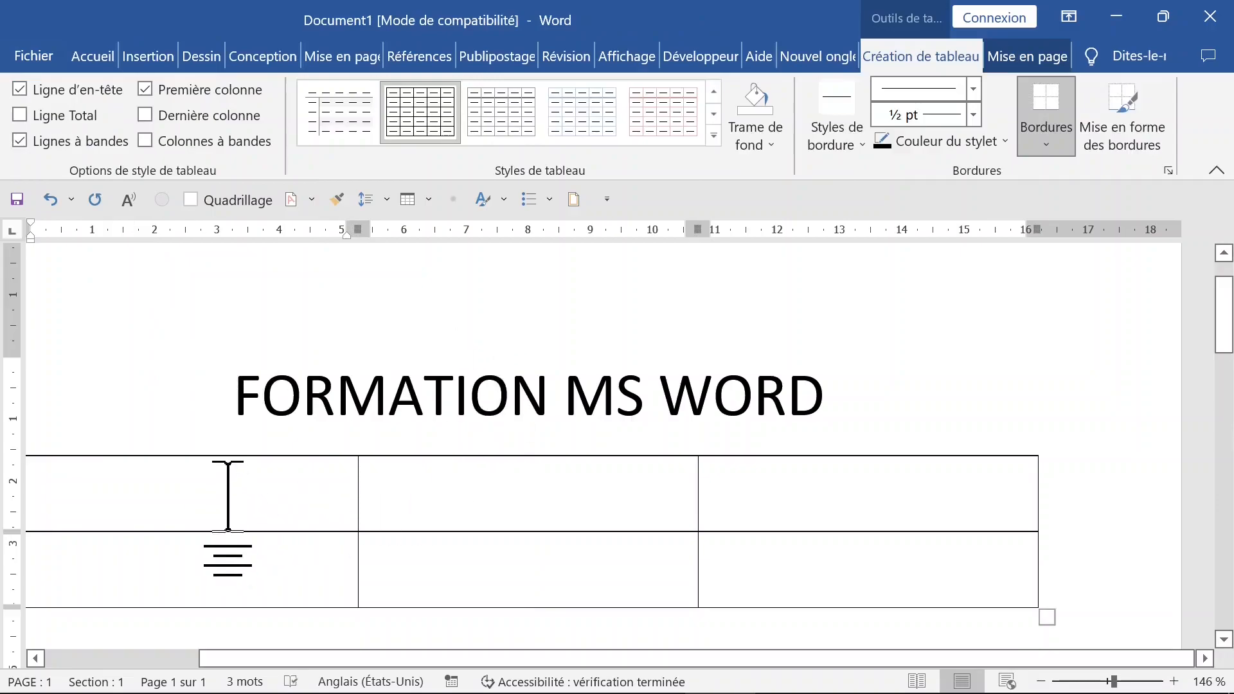
Fill the table's header row with JOUR, MATIN and Après midi
{"action": "type", "text": "JOUR"}
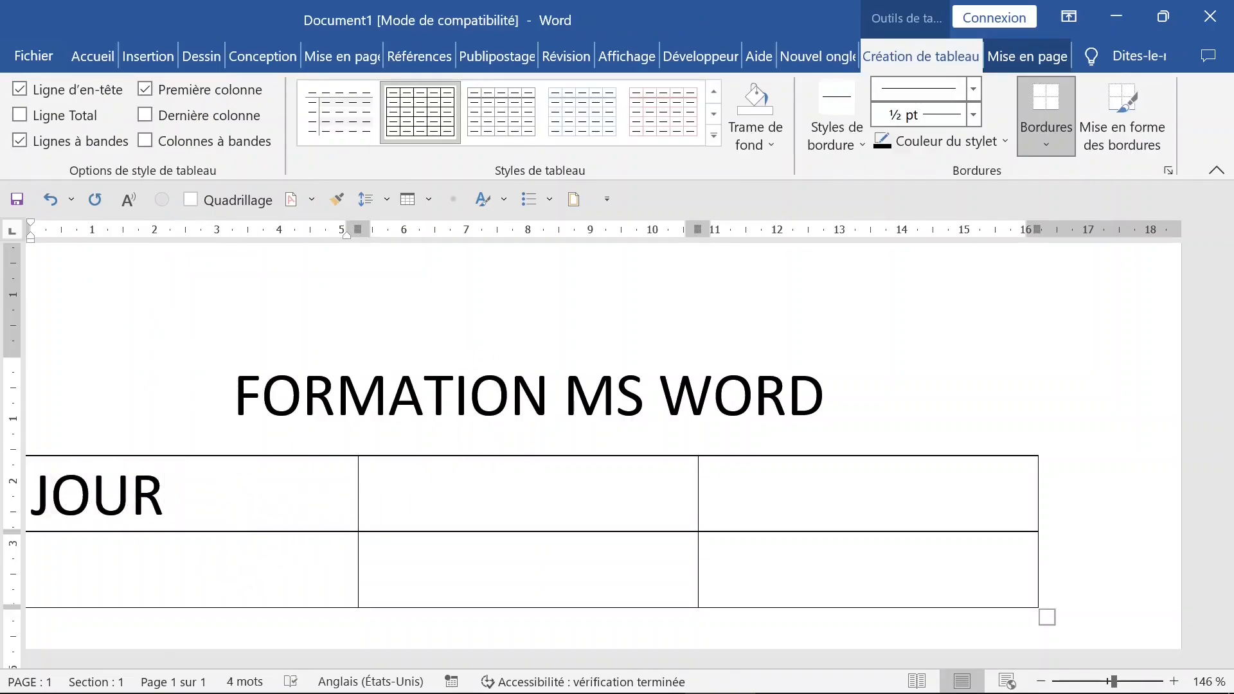
{"action": "left_click", "coordinate": [462, 495]}
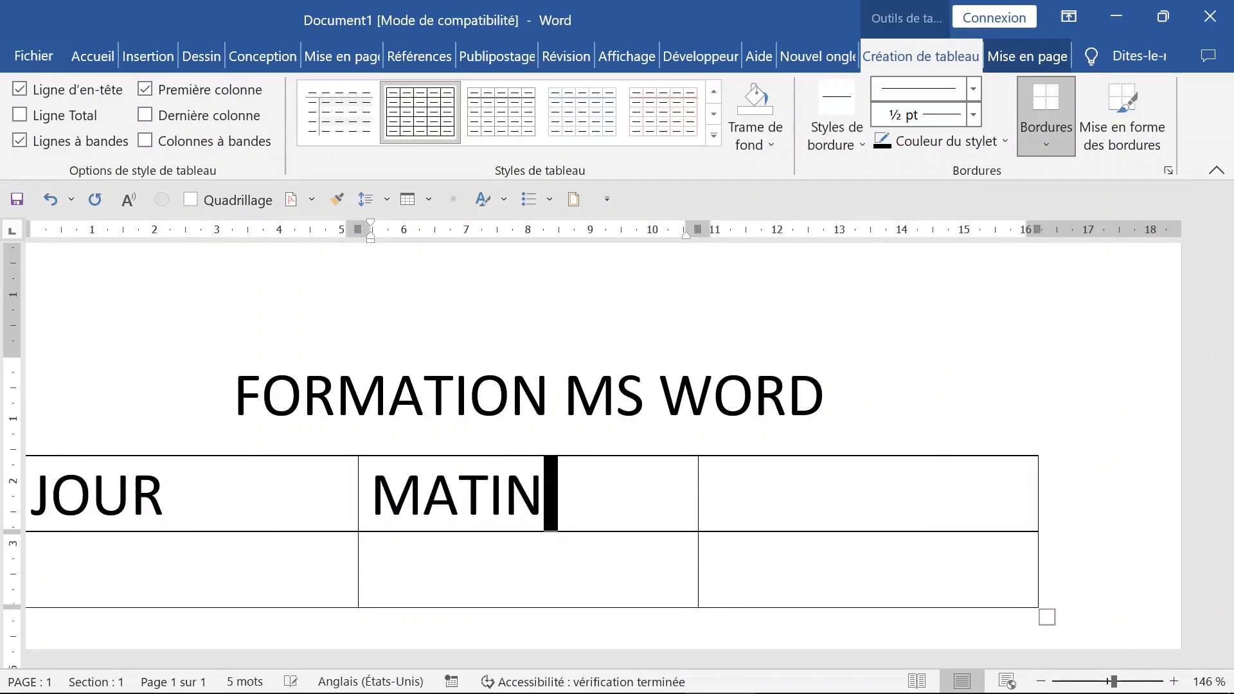
{"action": "left_click", "coordinate": [784, 482]}
{"action": "type", "text": "après midi"}
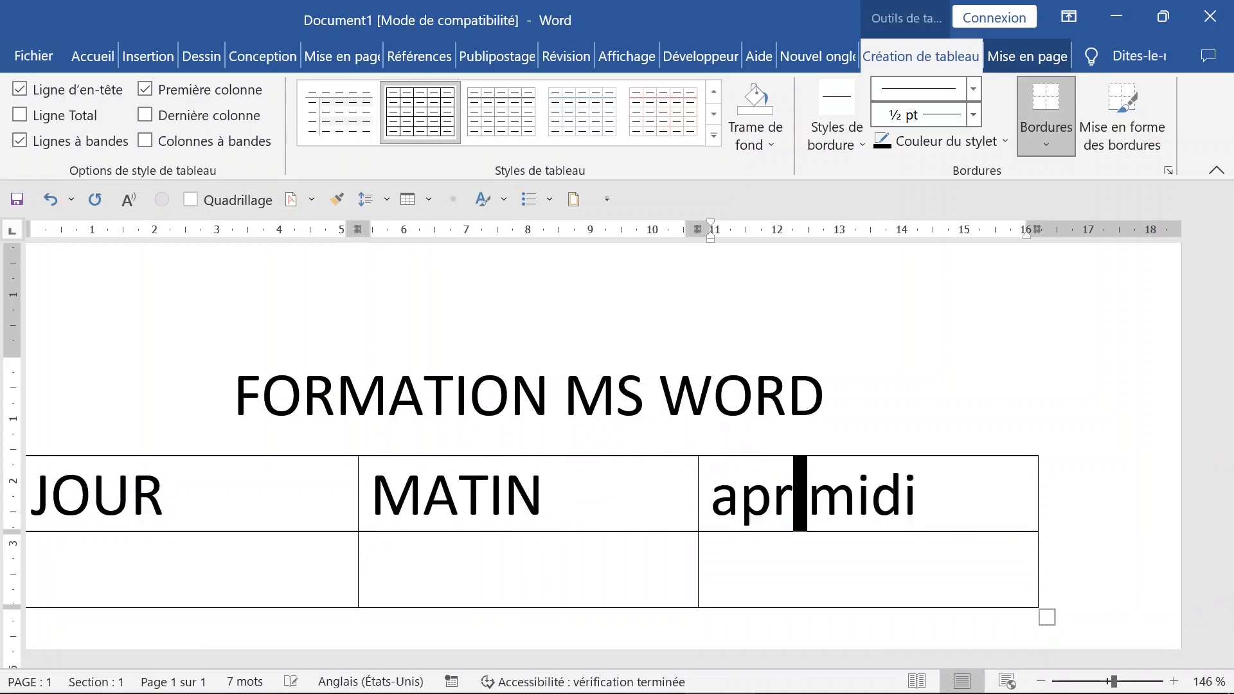
{"action": "double_click", "coordinate": [524, 490]}
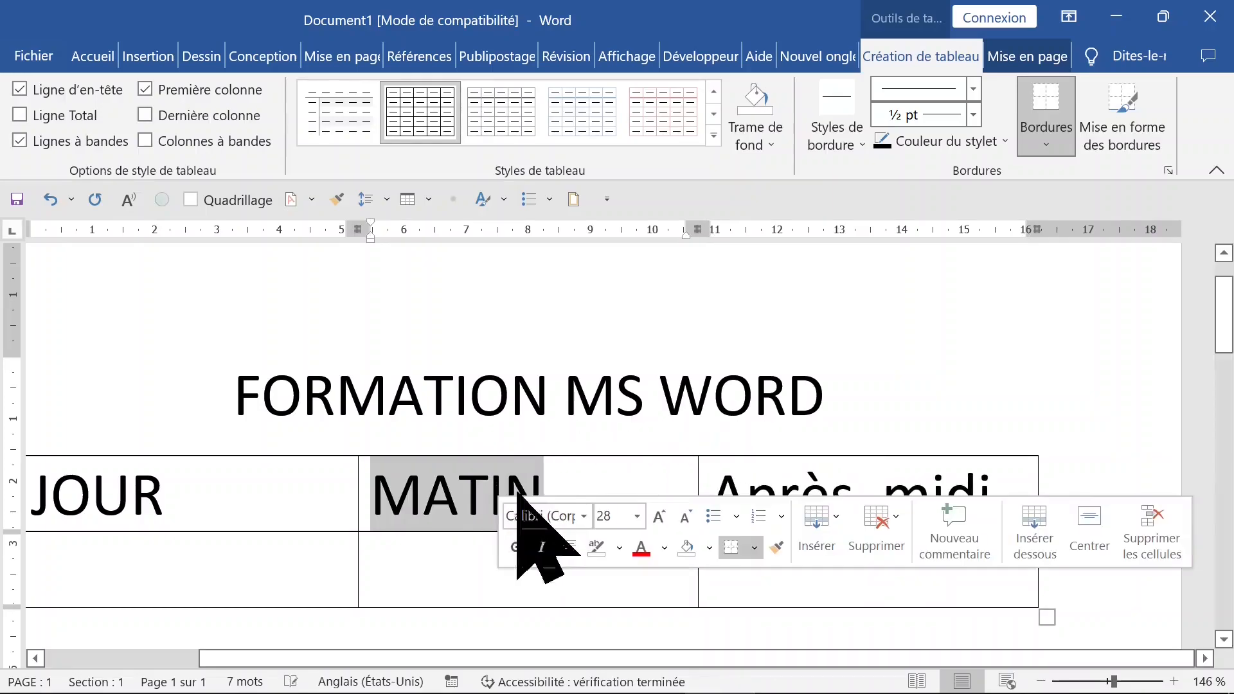
Enter Lundi in the first cell of the second row and Mardi in a new row below
{"action": "scroll", "coordinate": [320, 538], "scroll_direction": "down", "scroll_amount": 2}
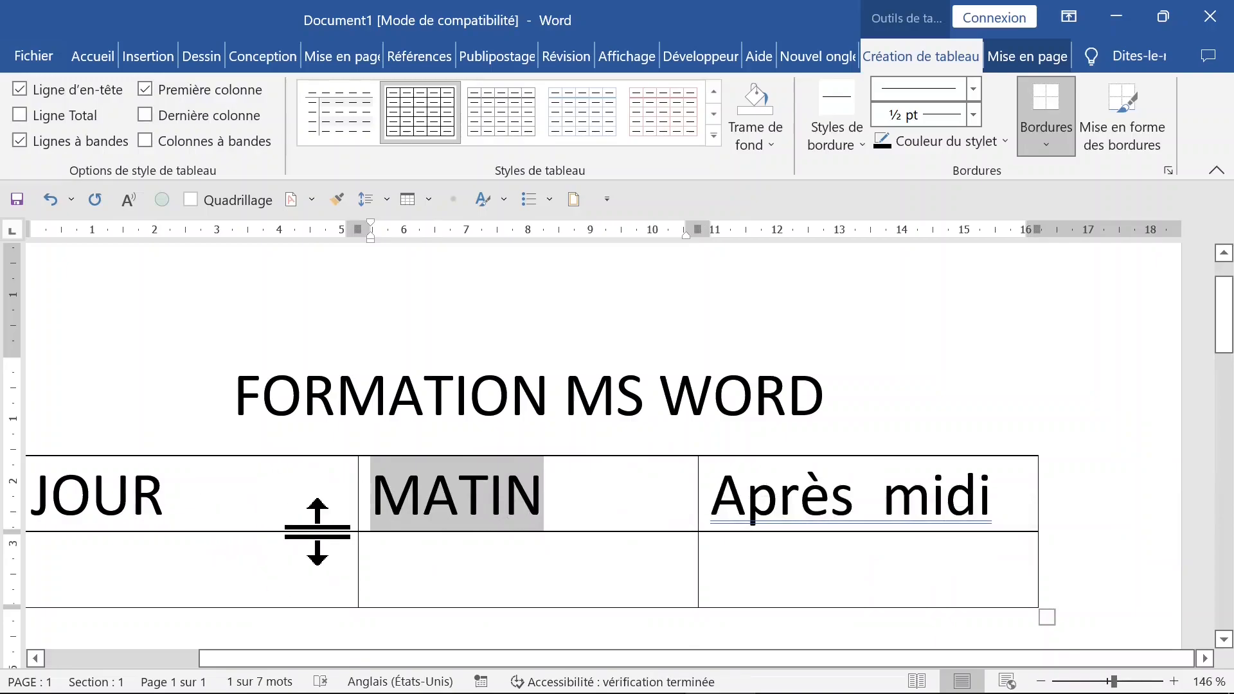
{"action": "scroll", "coordinate": [317, 530], "scroll_direction": "down", "scroll_amount": 1}
{"action": "left_click", "coordinate": [298, 481]}
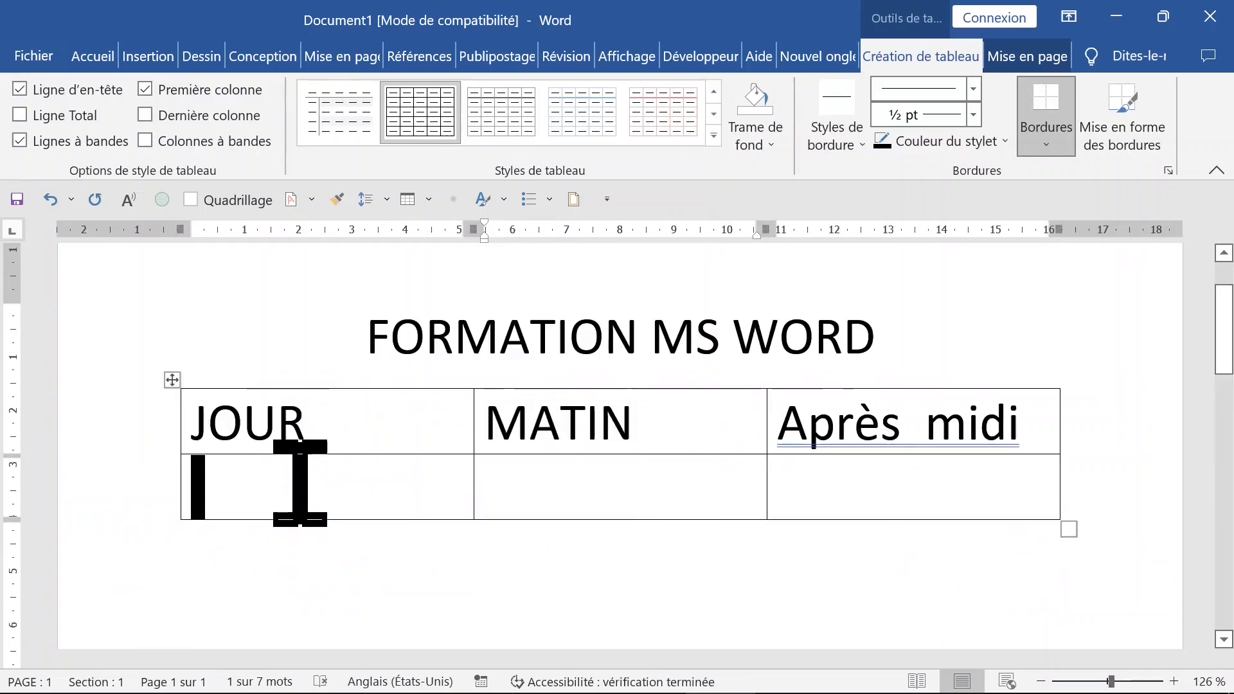
{"action": "type", "text": "lund"}
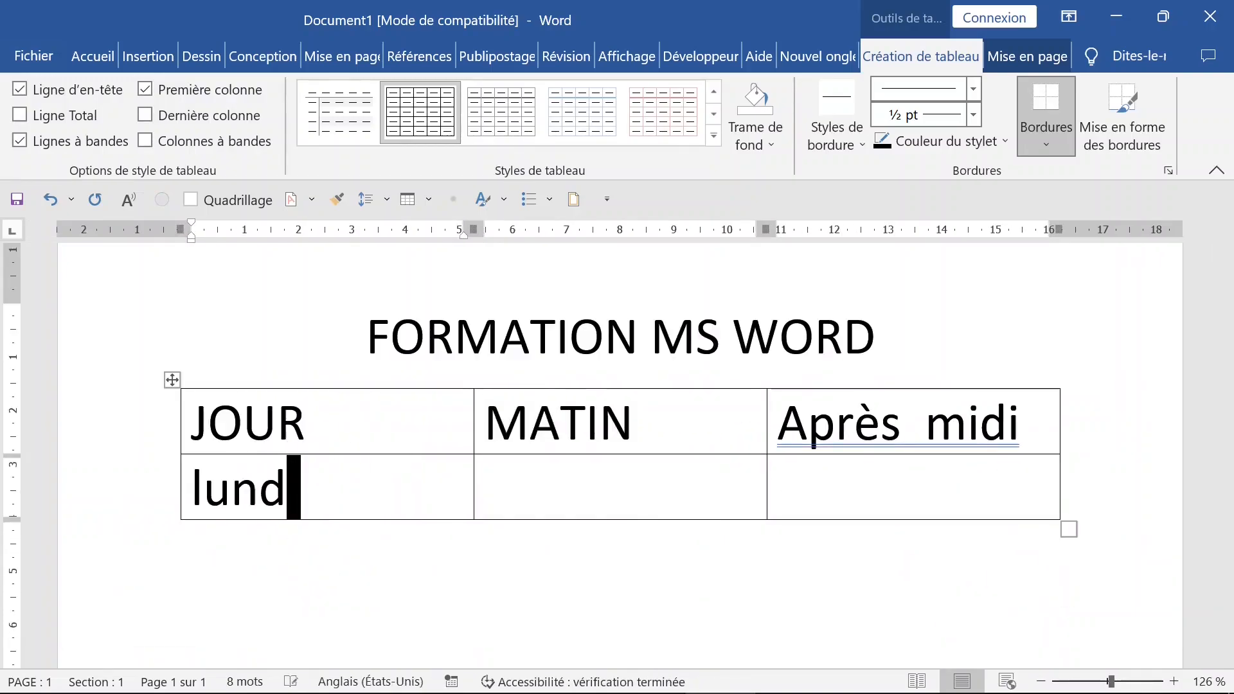
{"action": "key", "text": "Tab"}
{"action": "key", "text": "Tab"}
{"action": "key", "text": "Tab"}
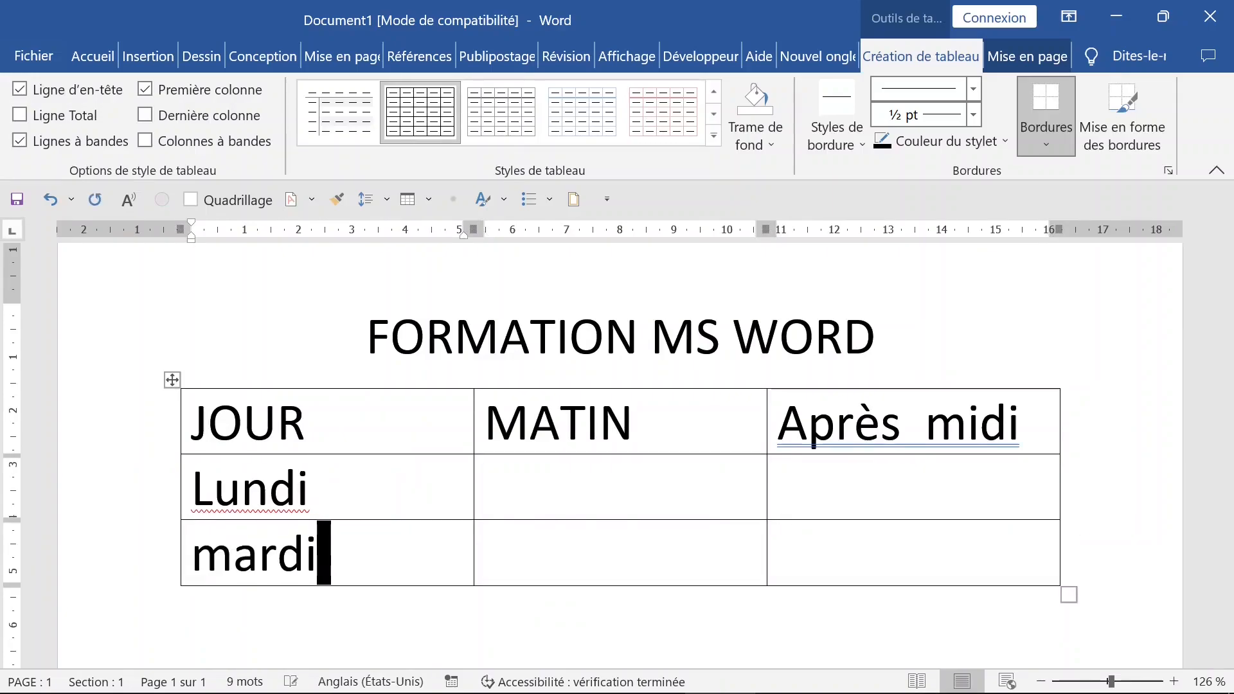
Add a row with Mercdredi in the first column, followed by another empty row
{"action": "key", "text": "Tab"}
{"action": "key", "text": "Tab"}
{"action": "key", "text": "Tab"}
{"action": "type", "text": "merc"}
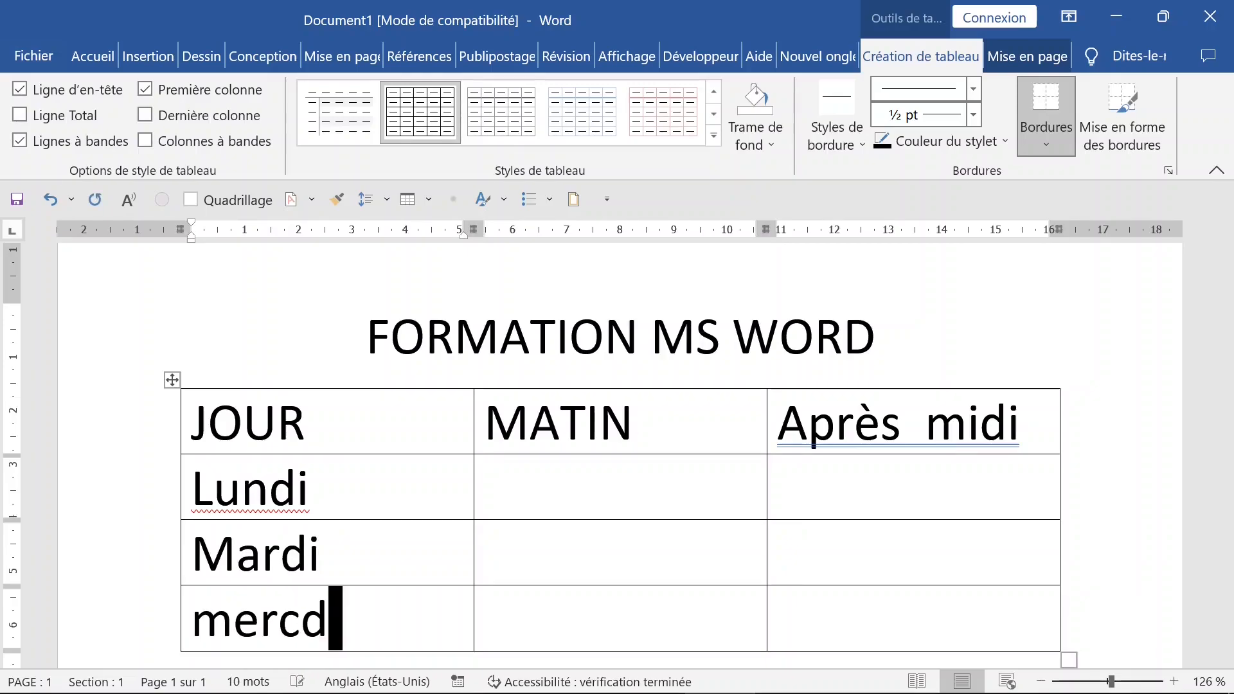
{"action": "key", "text": "Tab"}
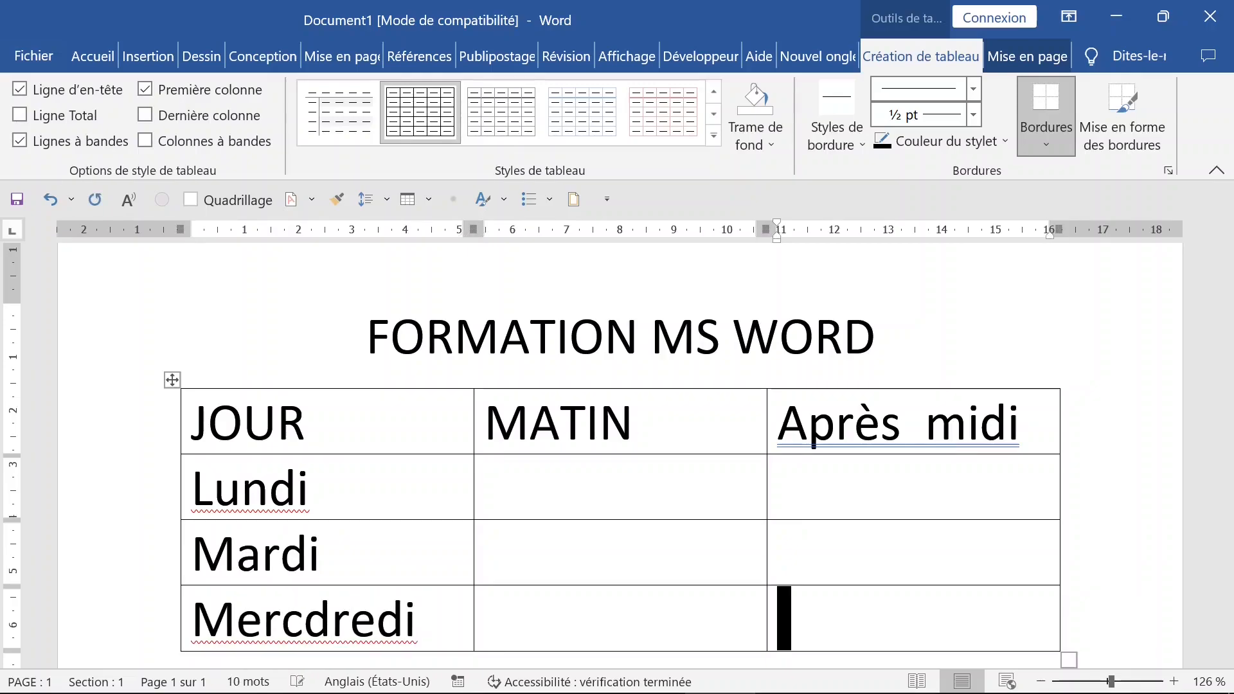
{"action": "key", "text": "Tab"}
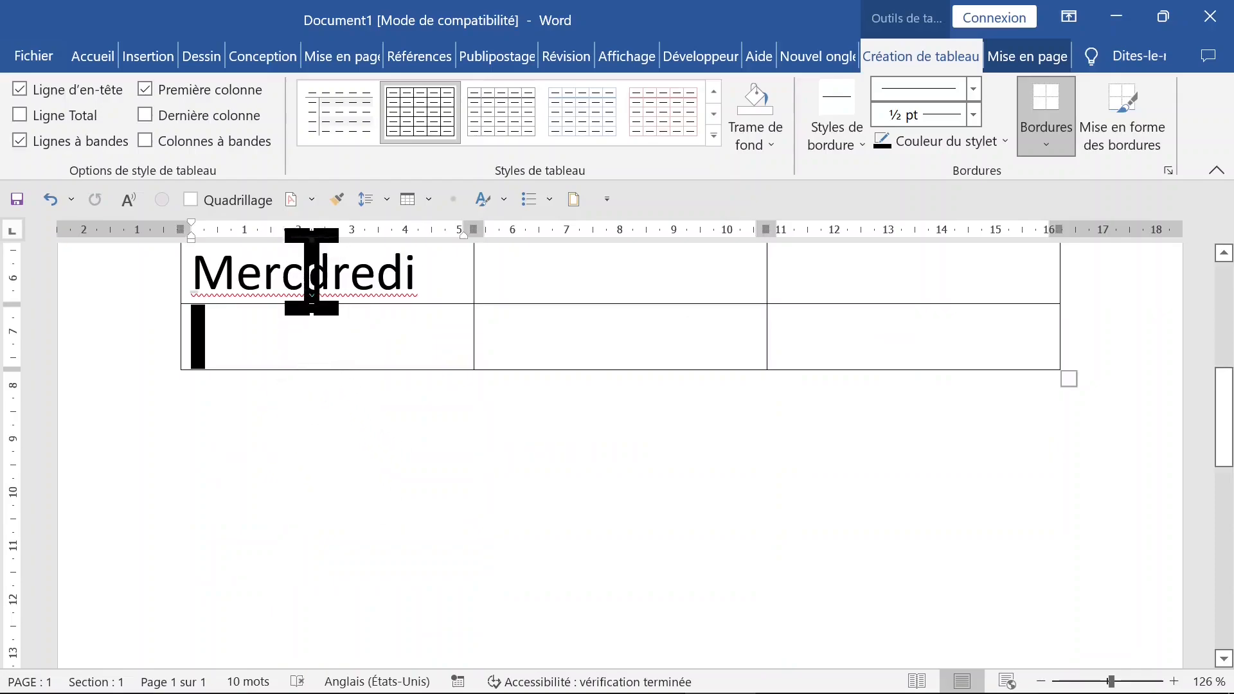
Correct the misspelled Mercdredi in the table's first column to Mercredi
{"action": "left_click", "coordinate": [311, 273]}
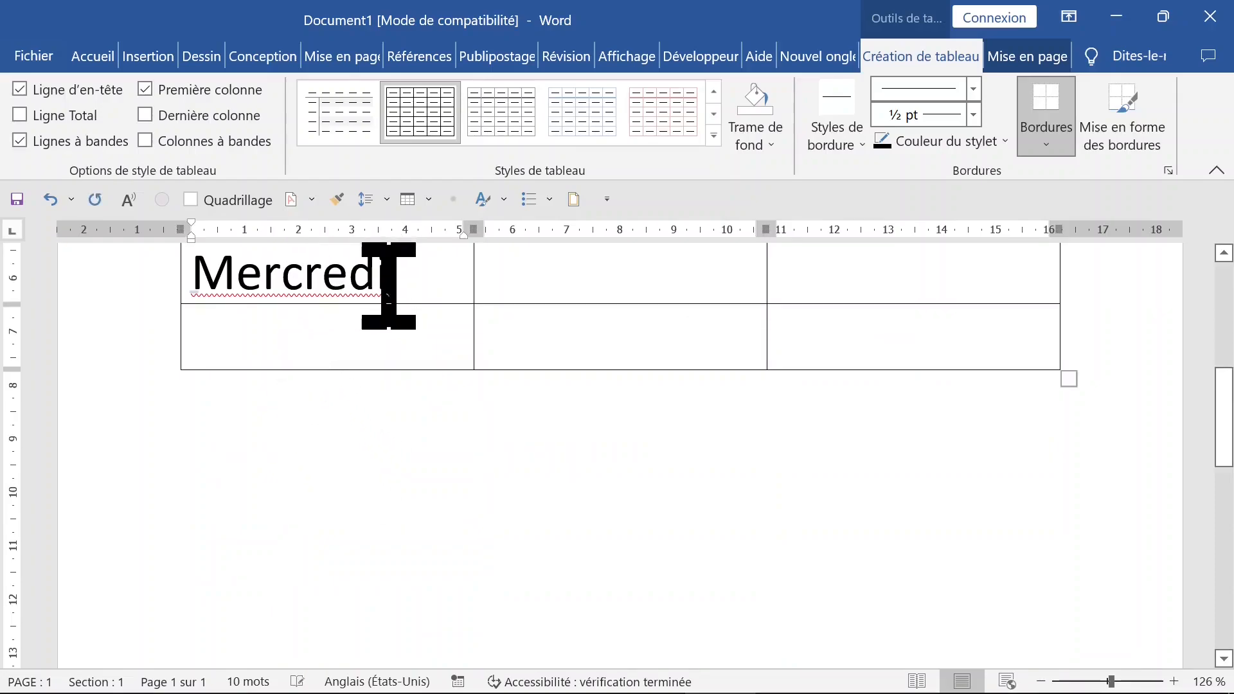
{"action": "left_click", "coordinate": [360, 340]}
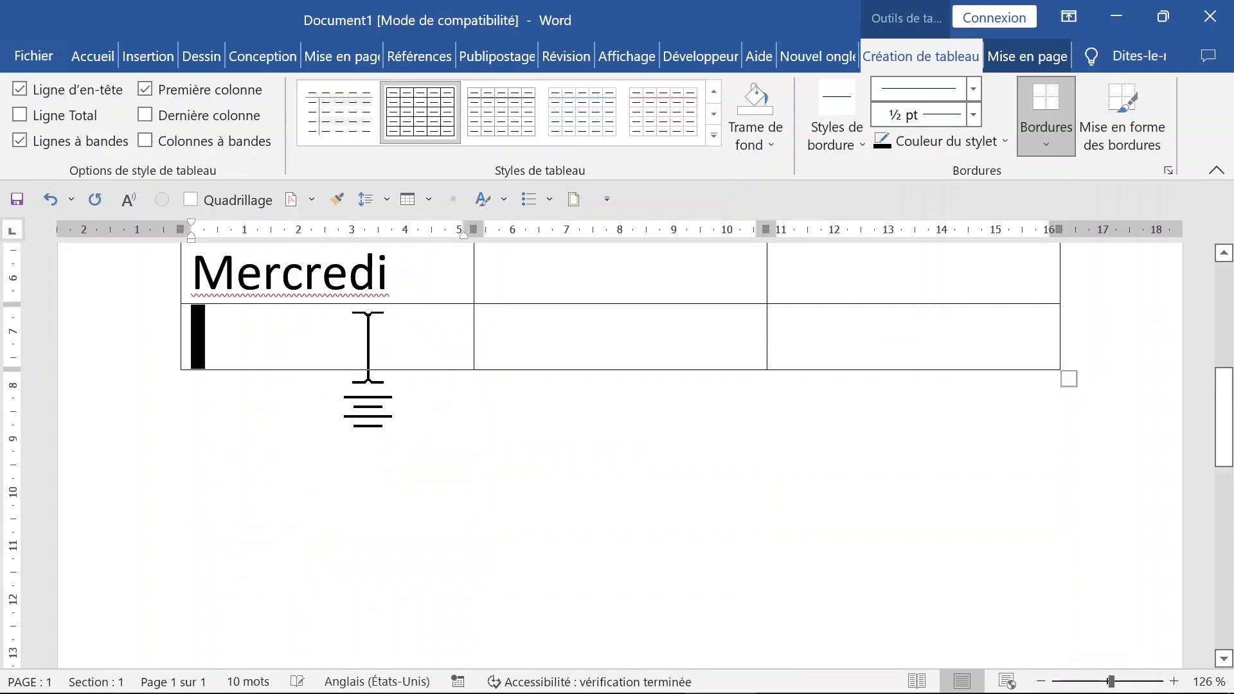
{"action": "right_click", "coordinate": [284, 273]}
{"action": "key", "text": "Escape"}
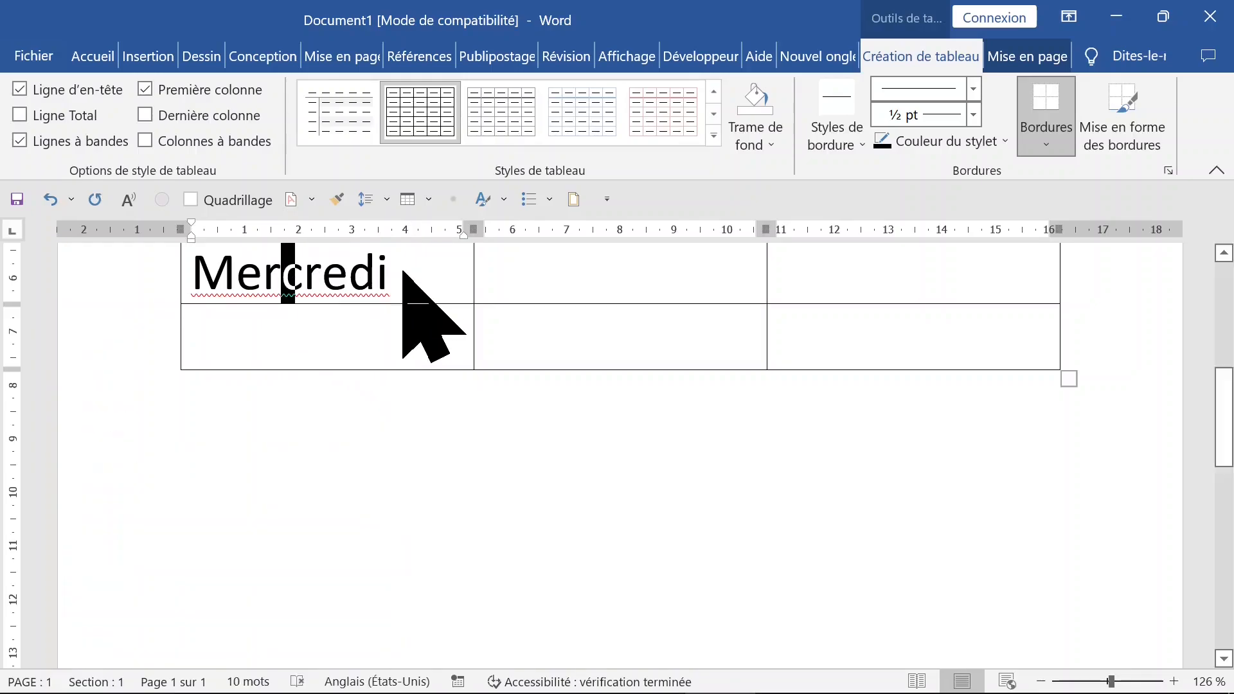
Enter Jeudi in the first column of the empty row below Mercredi
{"action": "left_click", "coordinate": [343, 331]}
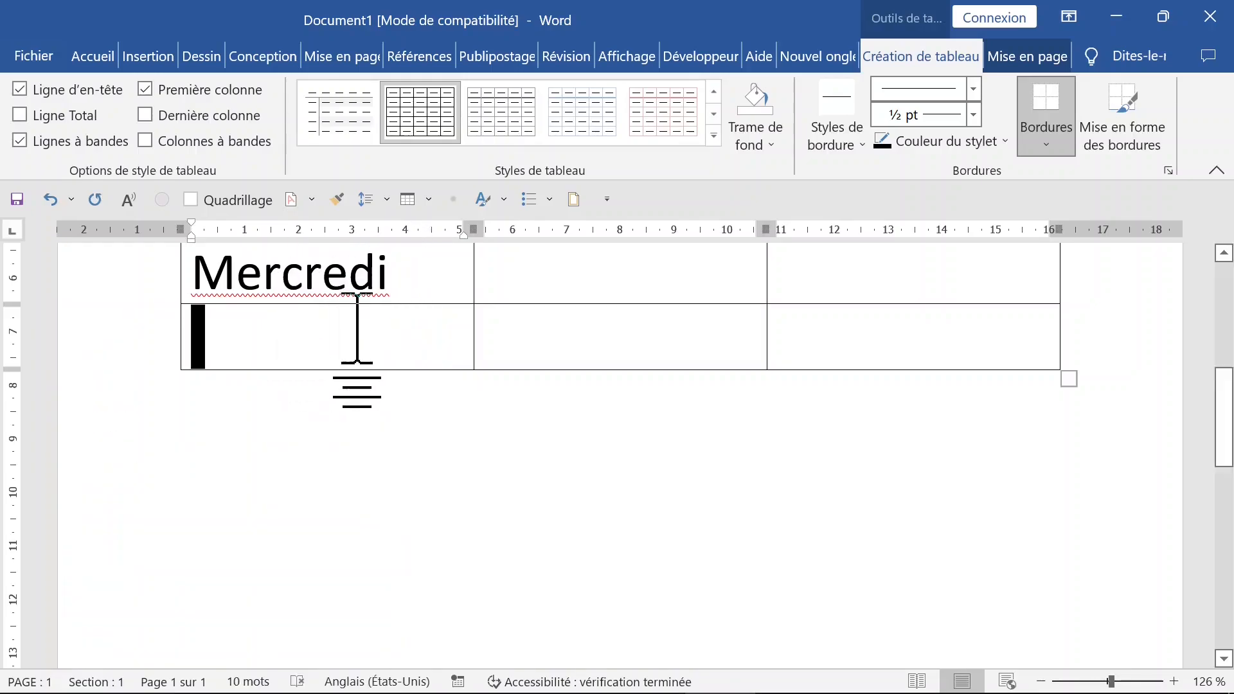
{"action": "type", "text": "j"}
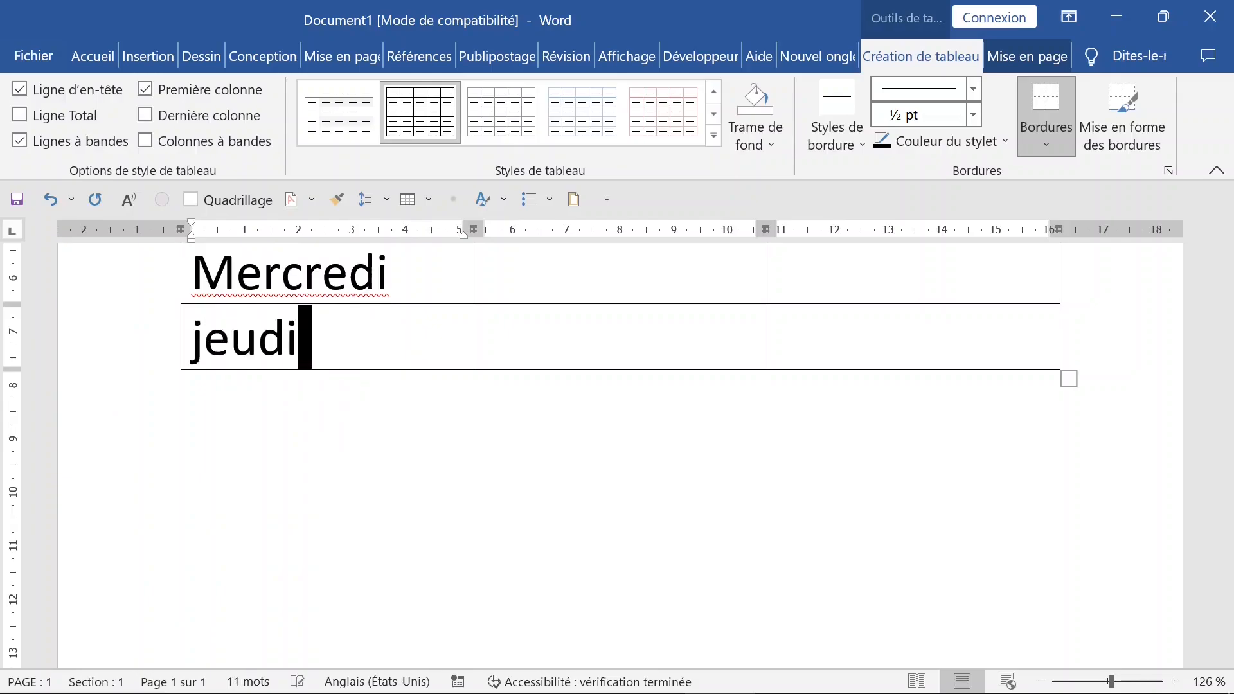
{"action": "type", "text": "eudi"}
{"action": "key", "text": "Tab"}
{"action": "key", "text": "Tab"}
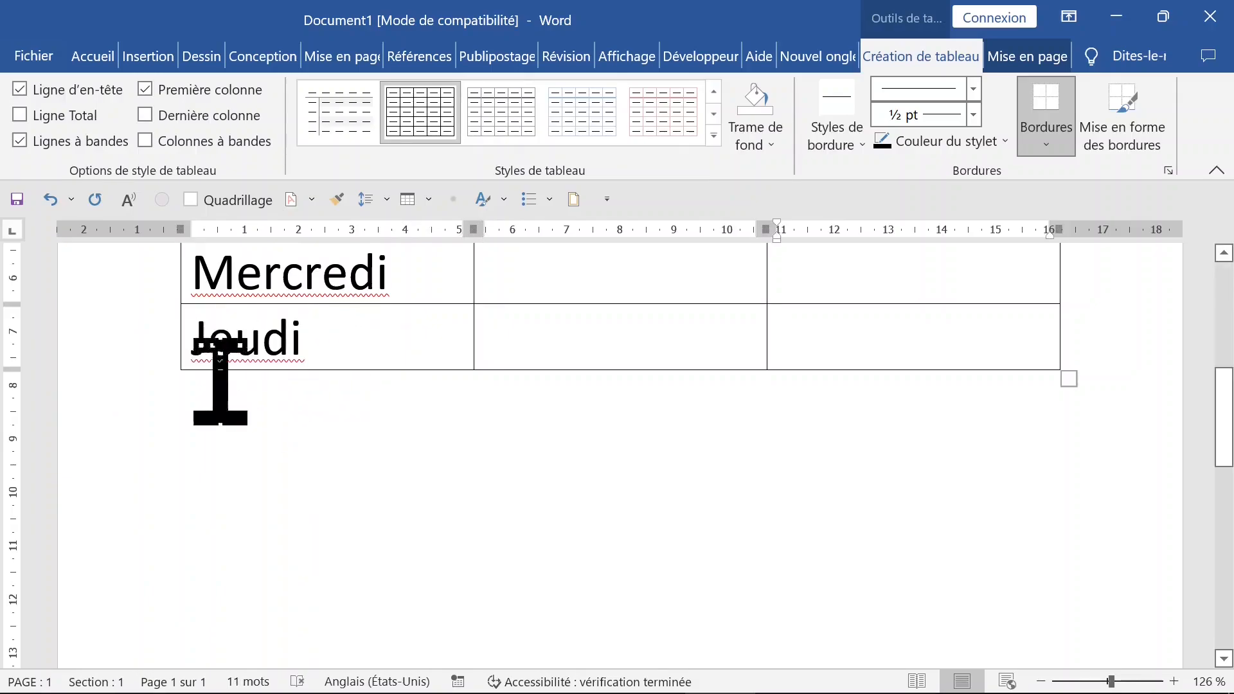
Insert a row below Jeudi and enter vendredi in its first cell
{"action": "left_click", "coordinate": [365, 326]}
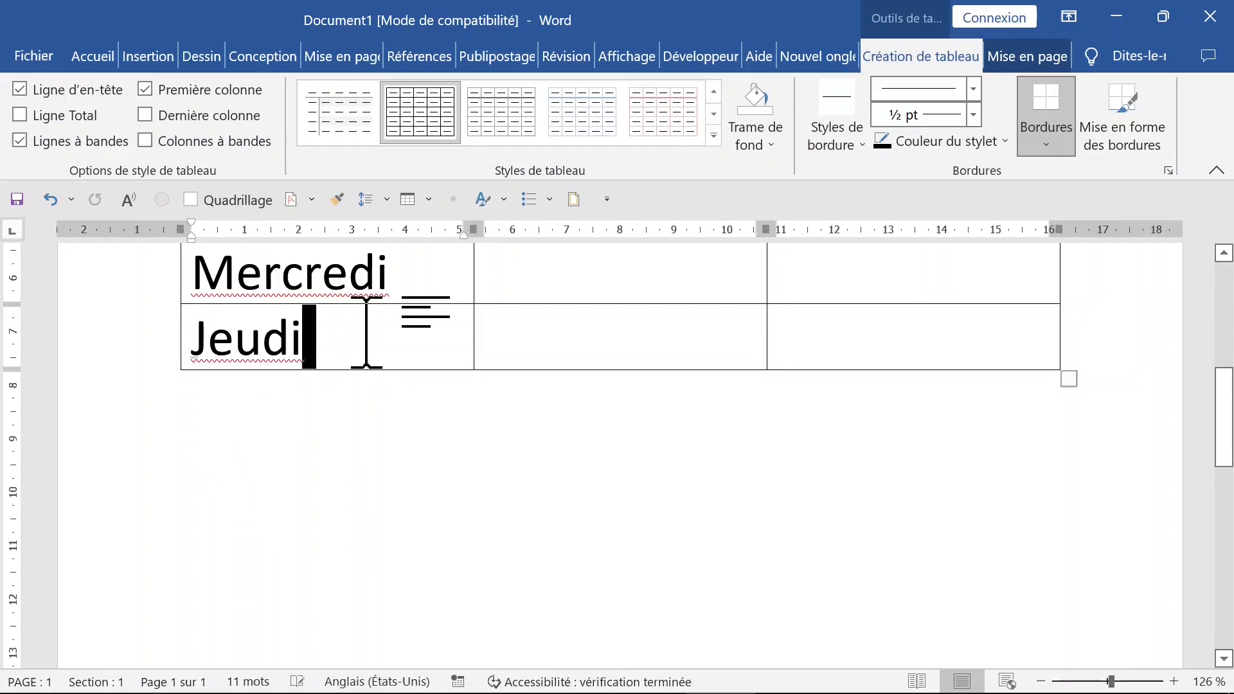
{"action": "right_click", "coordinate": [358, 334]}
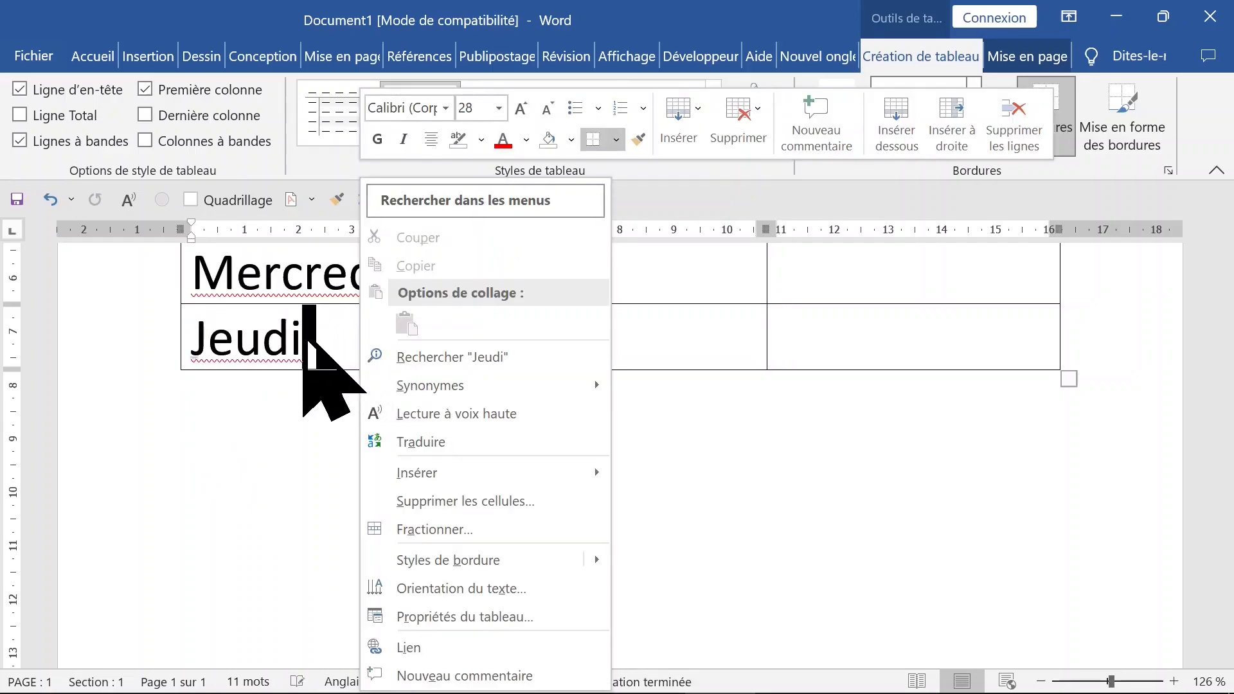
{"action": "mouse_move", "coordinate": [449, 482]}
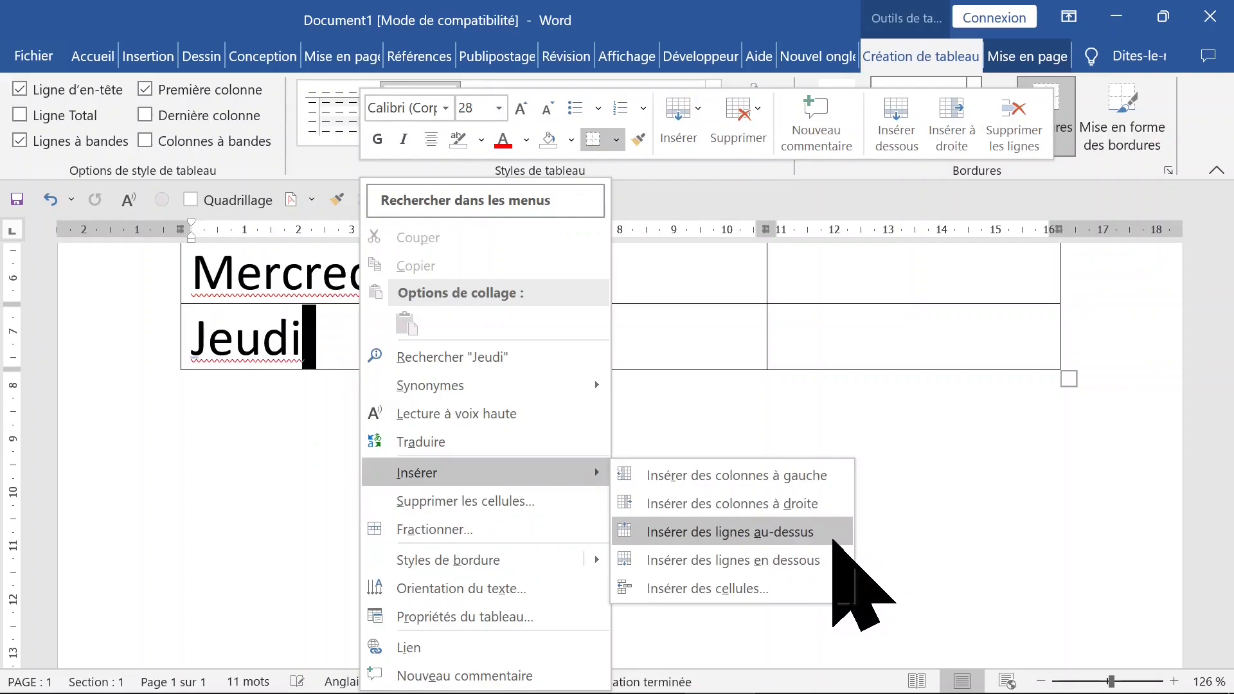
{"action": "left_click", "coordinate": [823, 559]}
{"action": "left_click", "coordinate": [315, 411]}
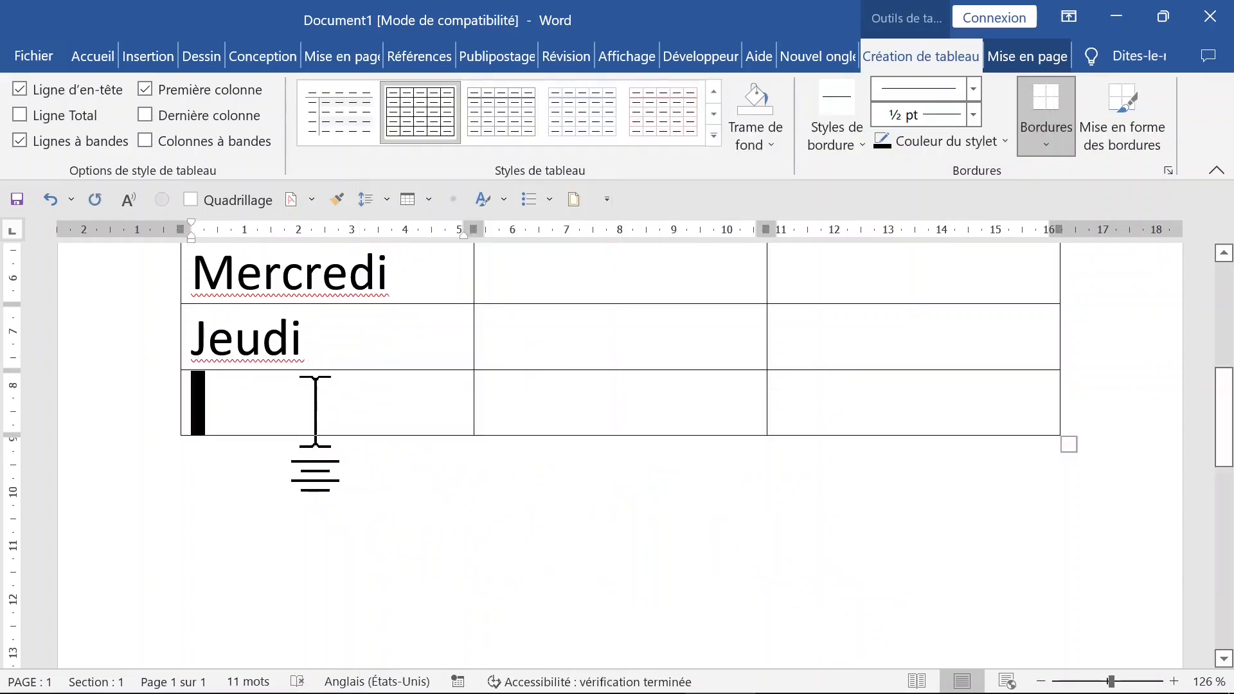
{"action": "type", "text": "vendredi"}
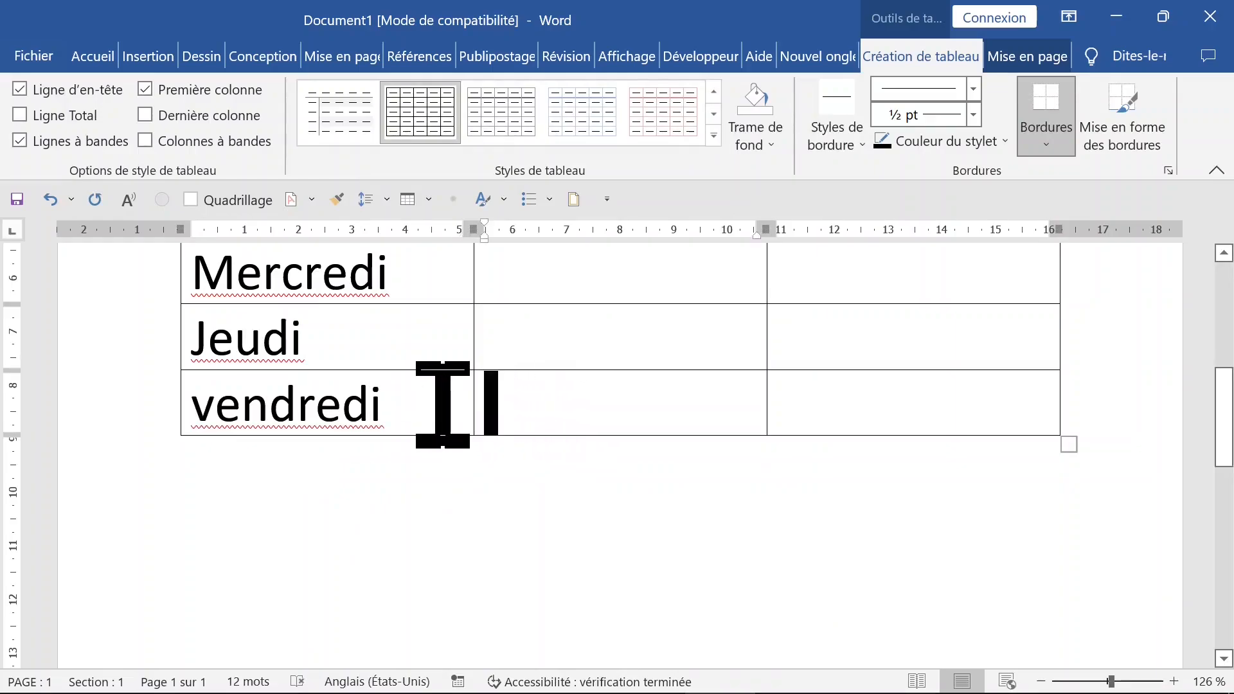
Add two more rows below vendredi with Samedi and dimanche in the first column
{"action": "key", "text": "Tab"}
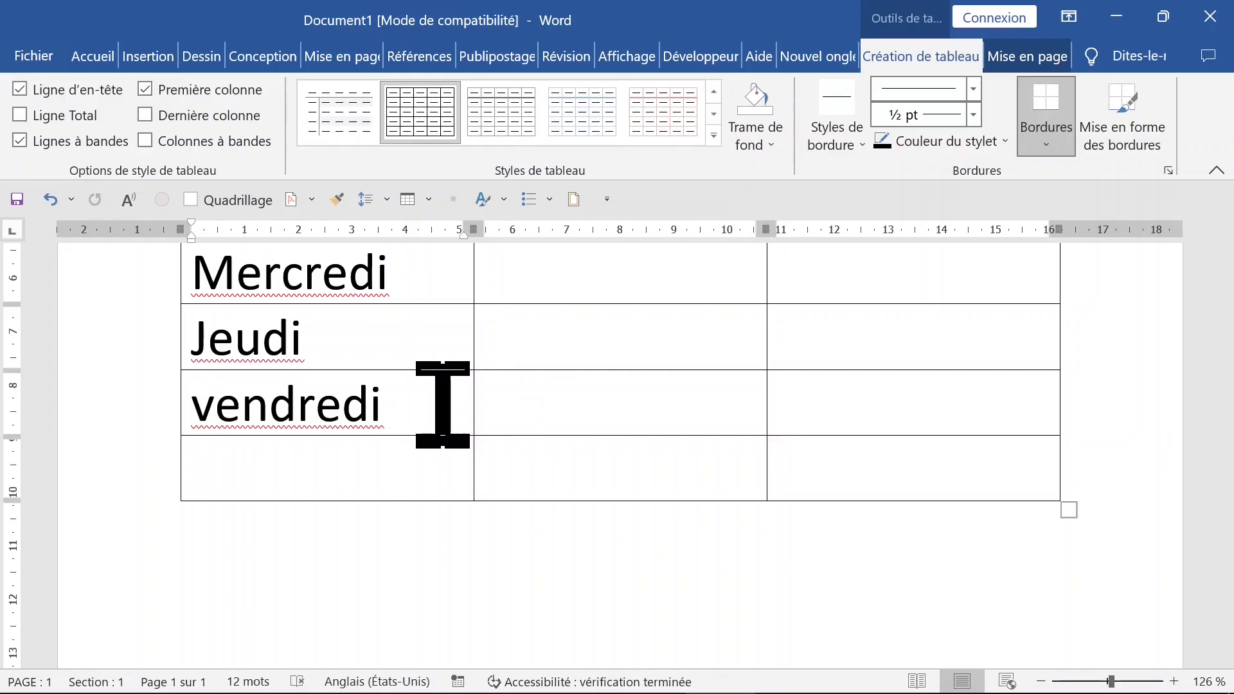
{"action": "type", "text": "sa"}
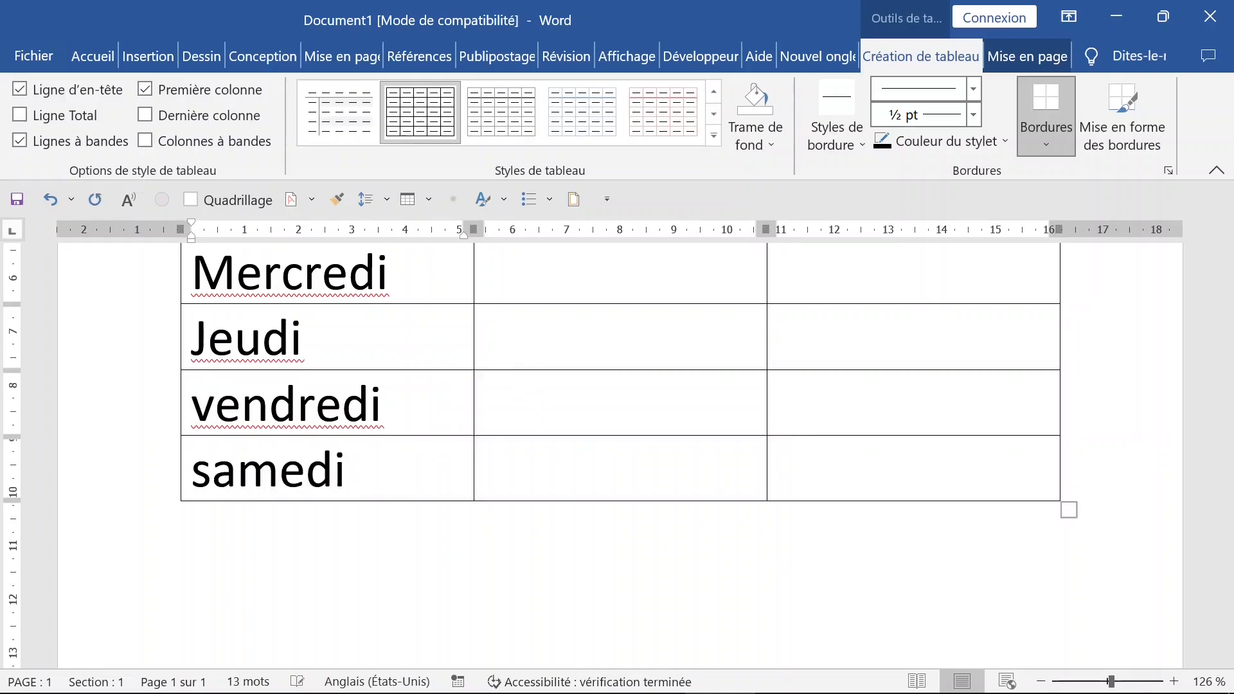
{"action": "type", "text": "medi"}
{"action": "key", "text": "Tab"}
{"action": "key", "text": "Tab"}
{"action": "key", "text": "Tab"}
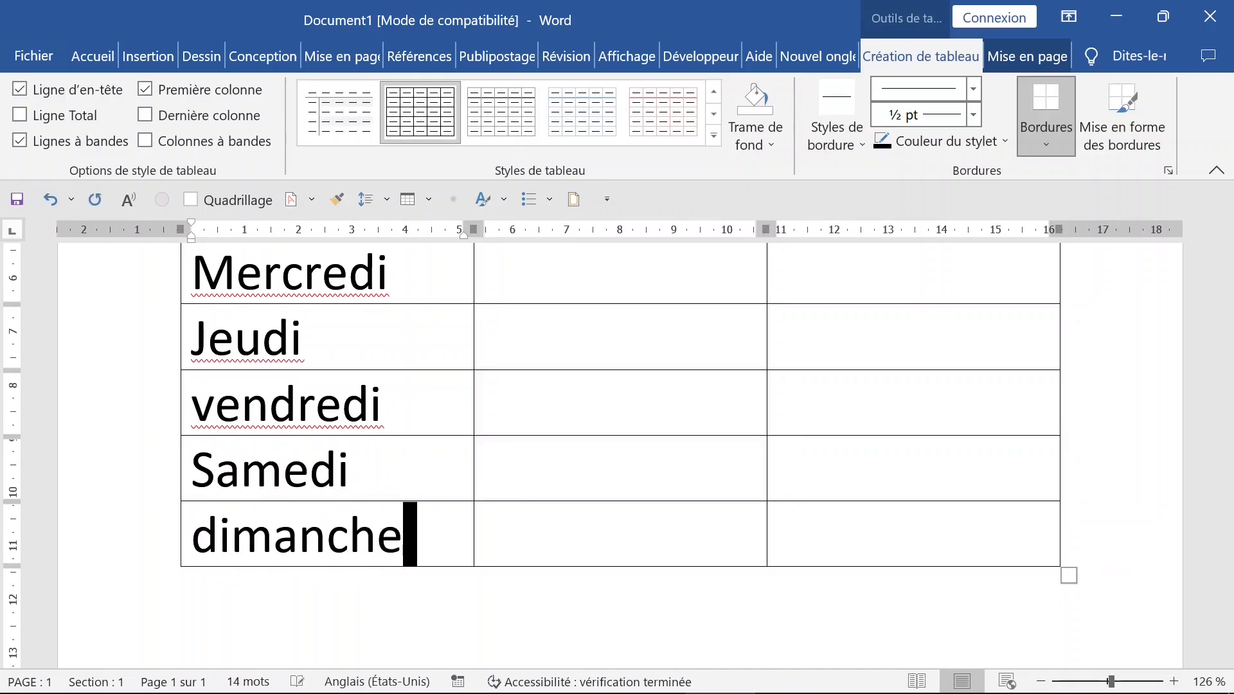
Open the full symbol picker for Lundi's MATIN cell and set its font to Wingdings
{"action": "scroll", "coordinate": [590, 425], "scroll_direction": "up", "scroll_amount": 4}
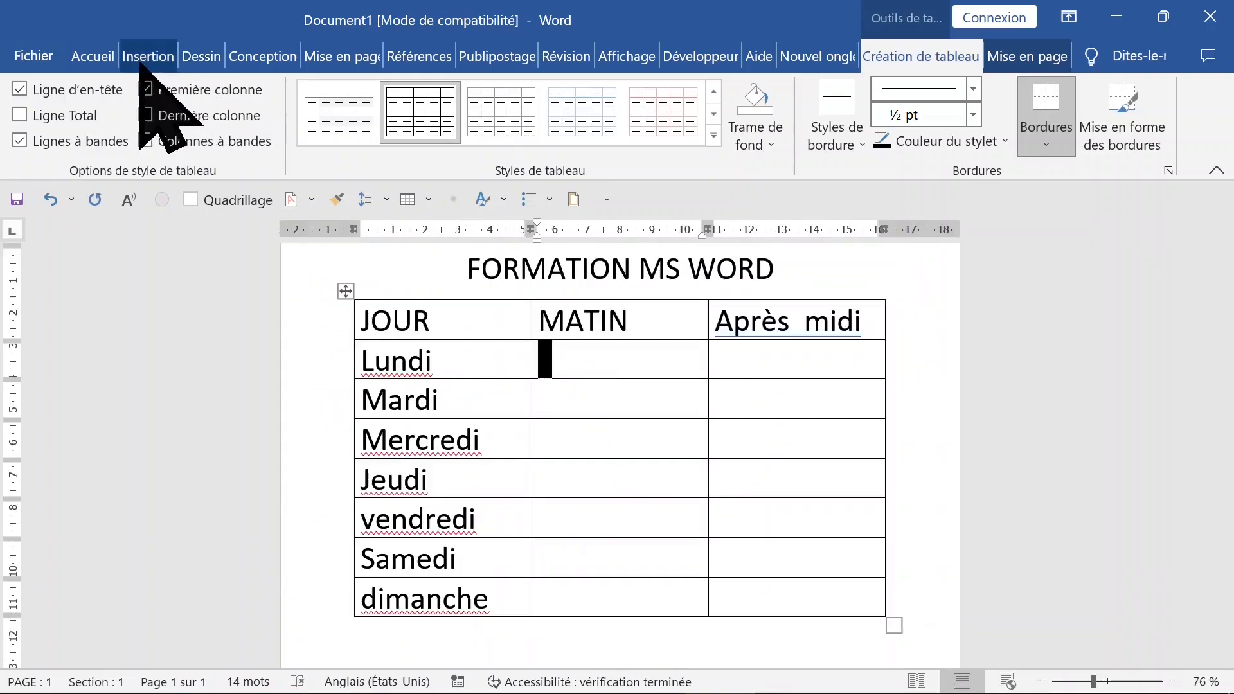
{"action": "left_click", "coordinate": [147, 57]}
{"action": "left_click", "coordinate": [1136, 160]}
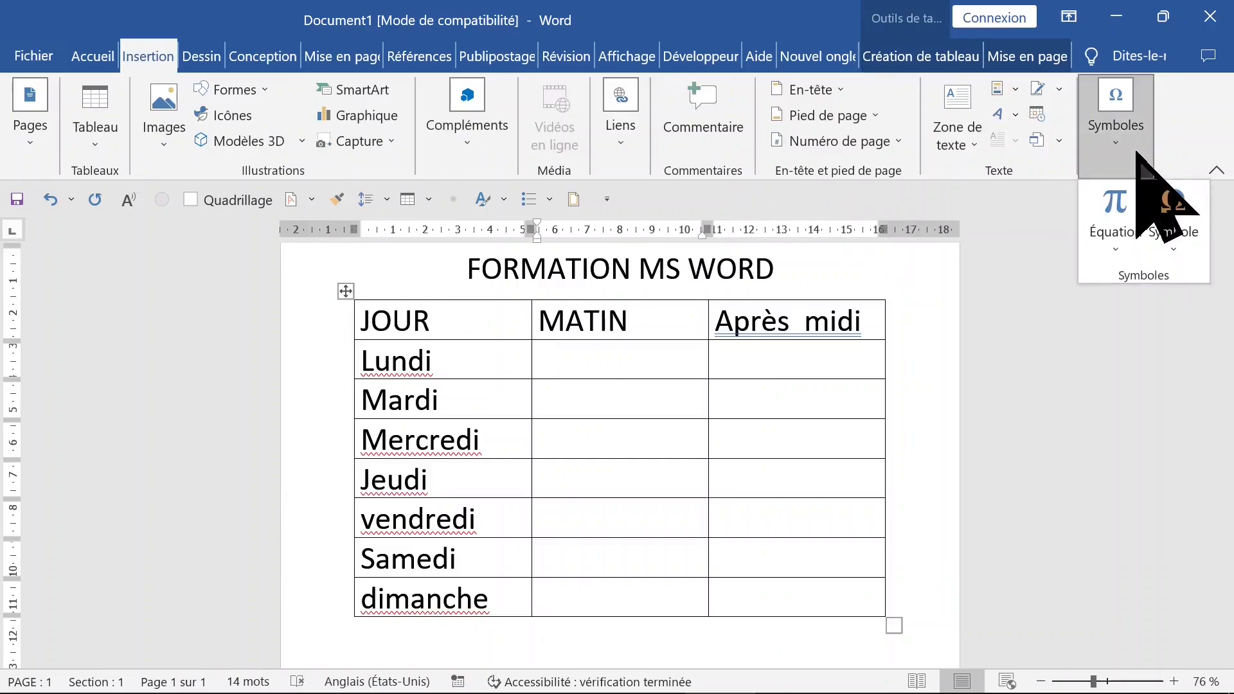
{"action": "left_click", "coordinate": [1176, 251]}
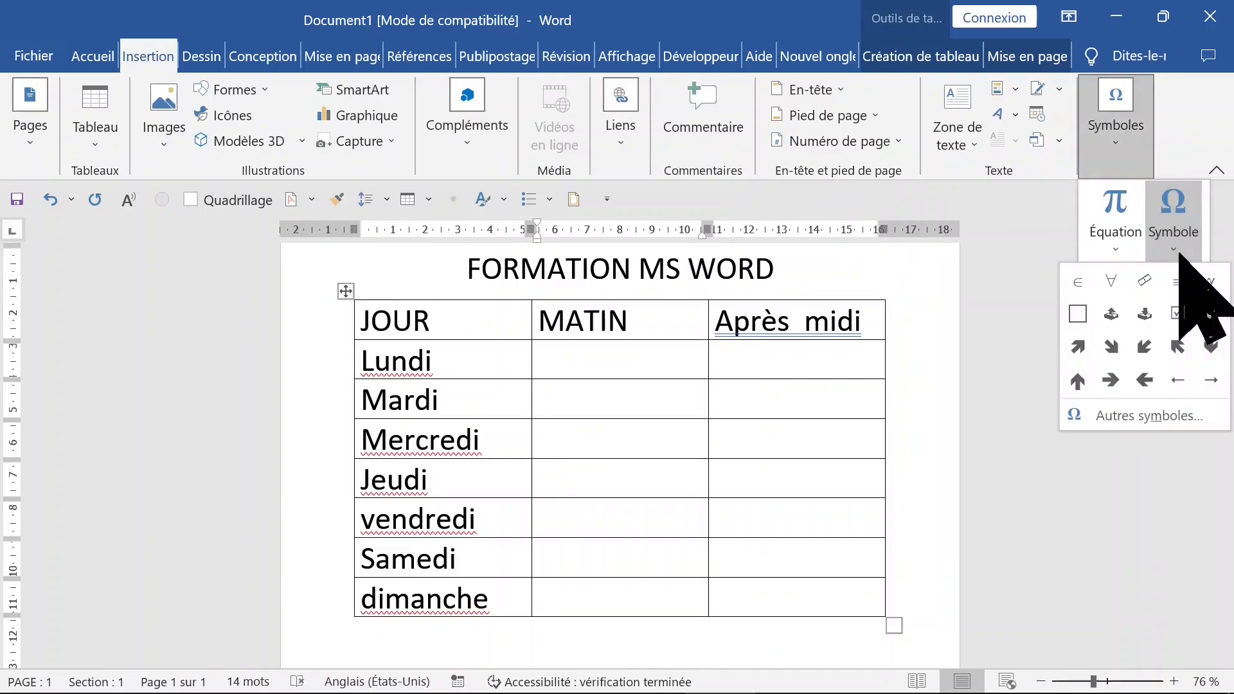
{"action": "left_click", "coordinate": [1150, 416]}
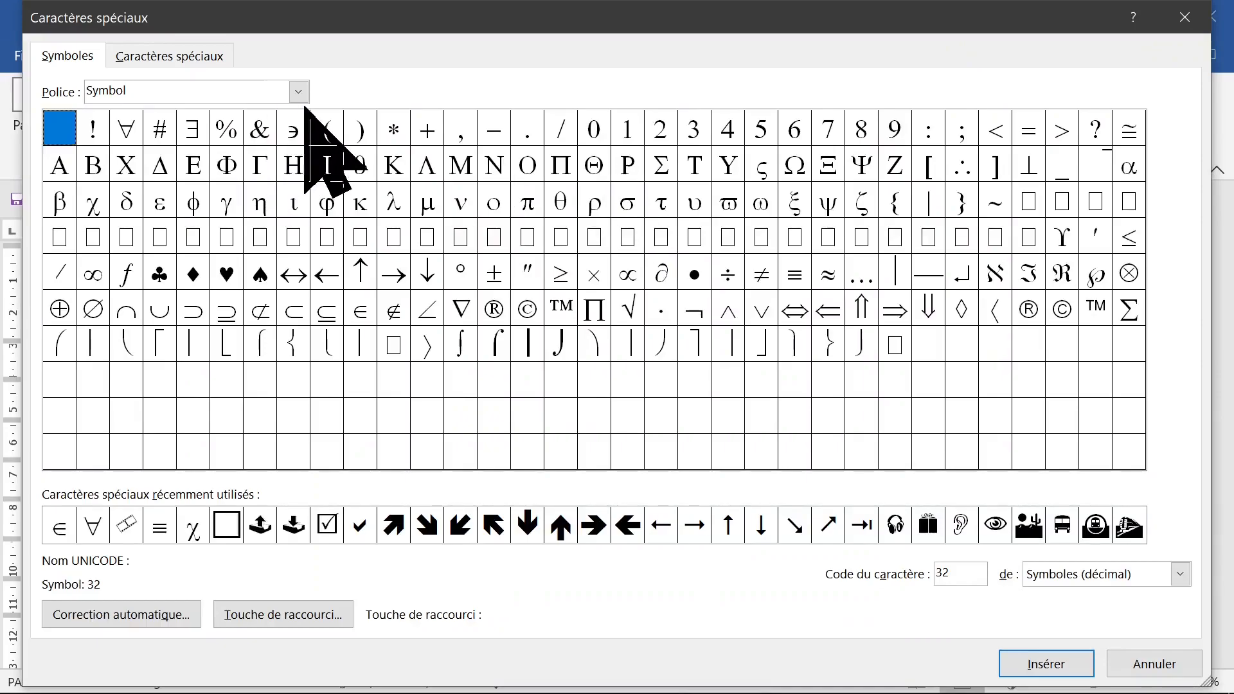
{"action": "left_click", "coordinate": [300, 97]}
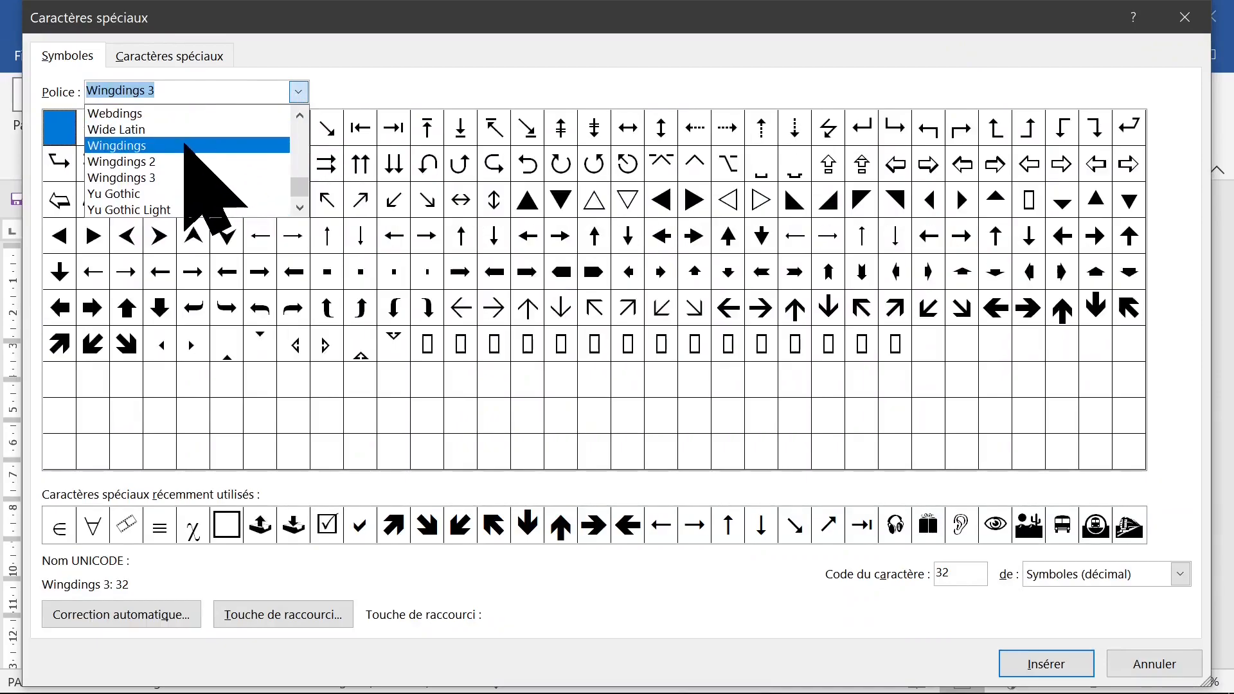
{"action": "left_click", "coordinate": [185, 144]}
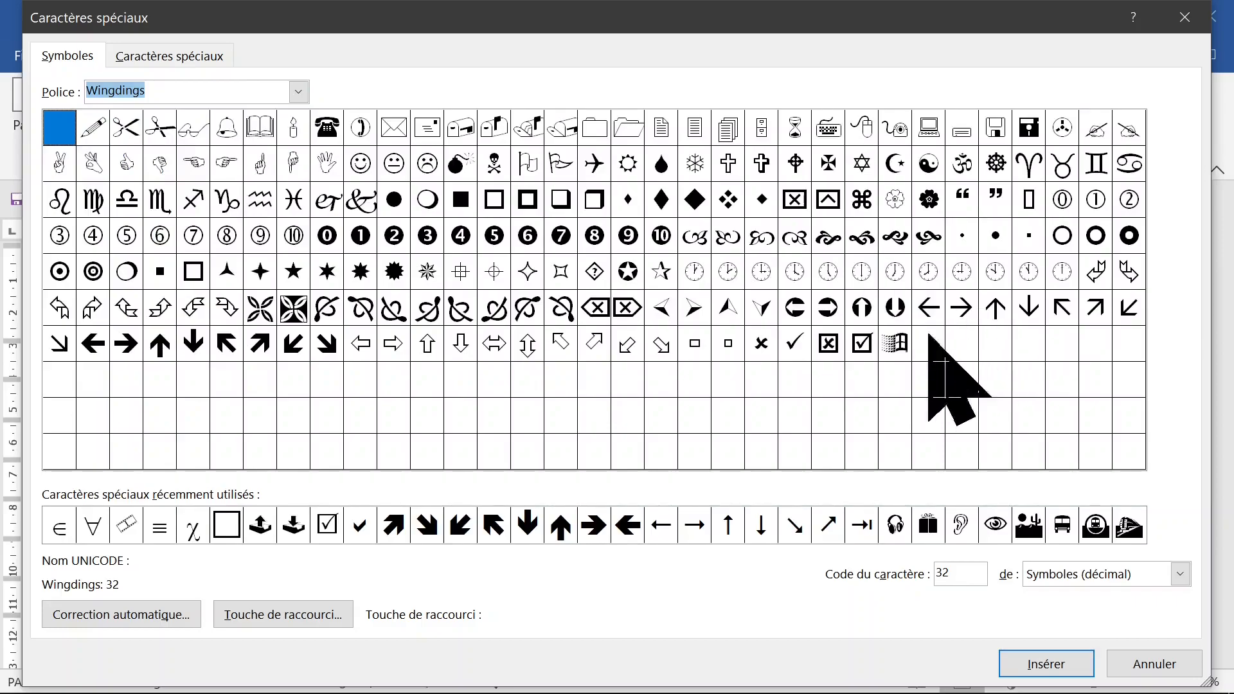
Insert a check mark and a cross symbol in Lundi's MATIN cell, keeping only one cross
{"action": "left_click", "coordinate": [796, 347]}
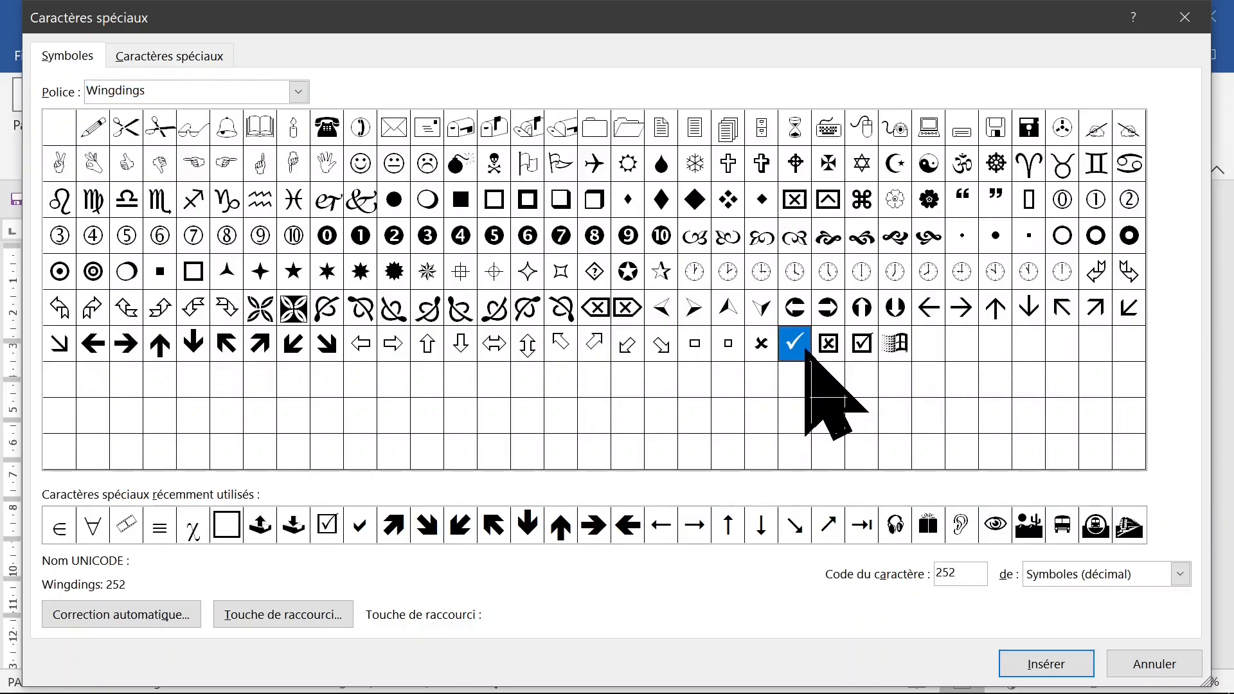
{"action": "double_click", "coordinate": [790, 349]}
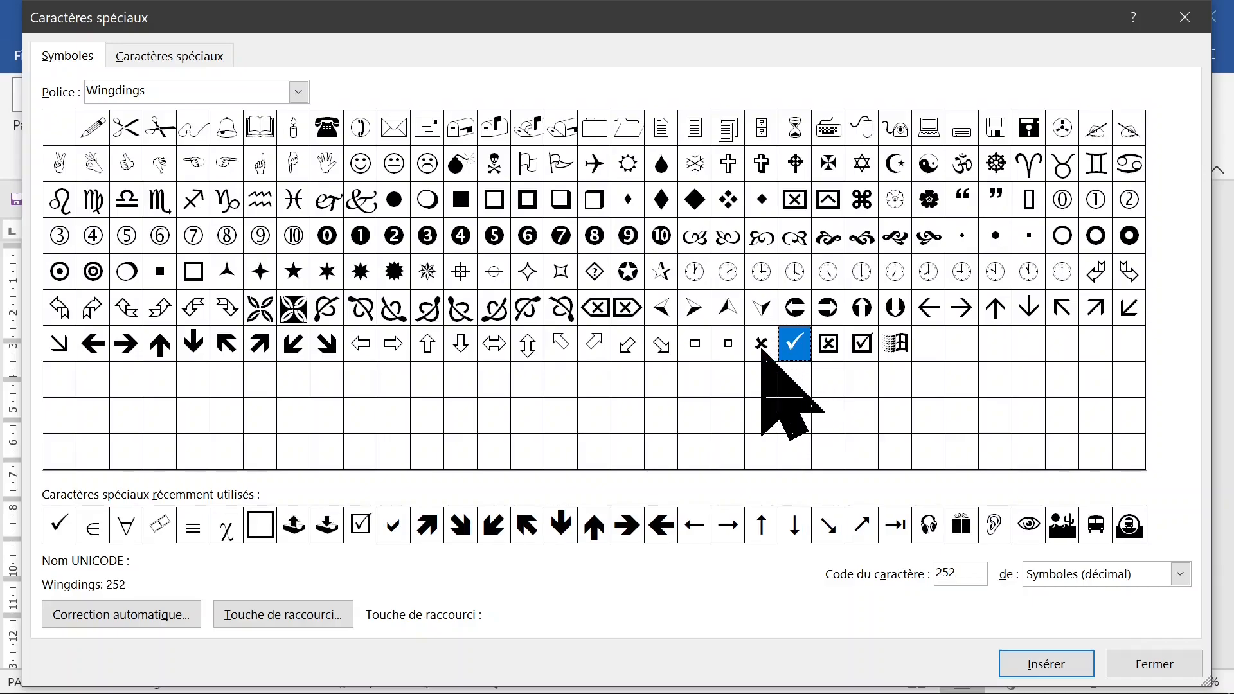
{"action": "double_click", "coordinate": [771, 352]}
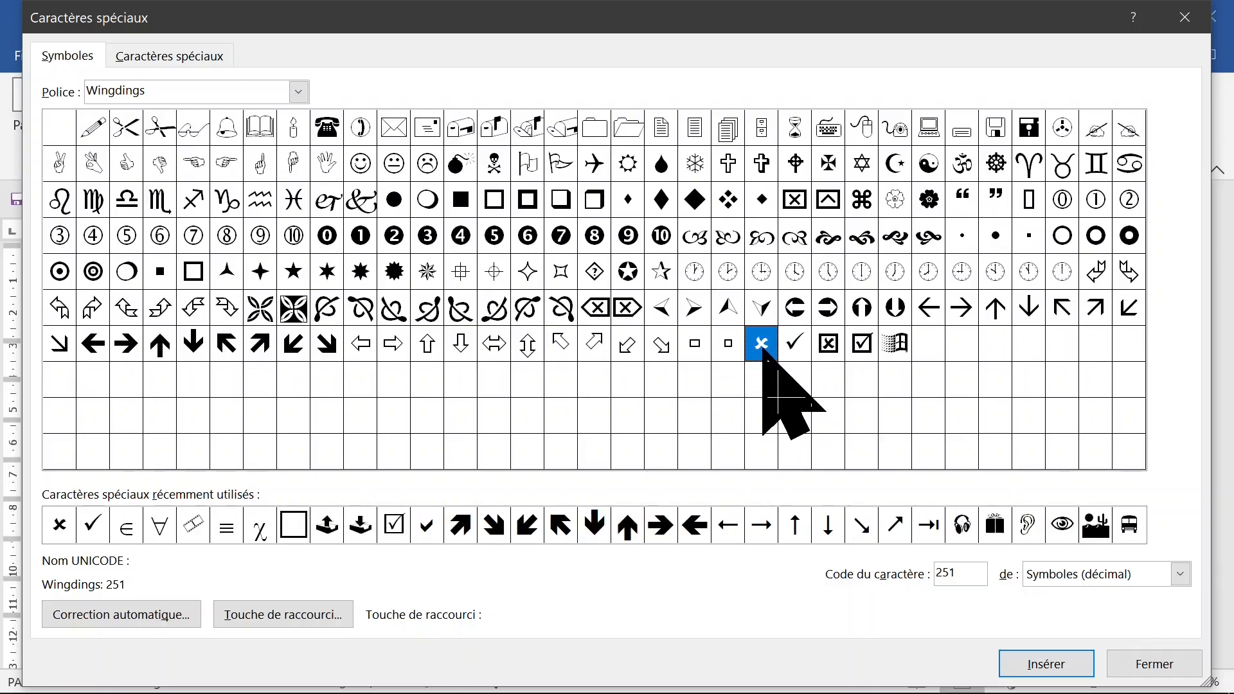
{"action": "left_click", "coordinate": [1046, 664]}
{"action": "left_click", "coordinate": [1147, 665]}
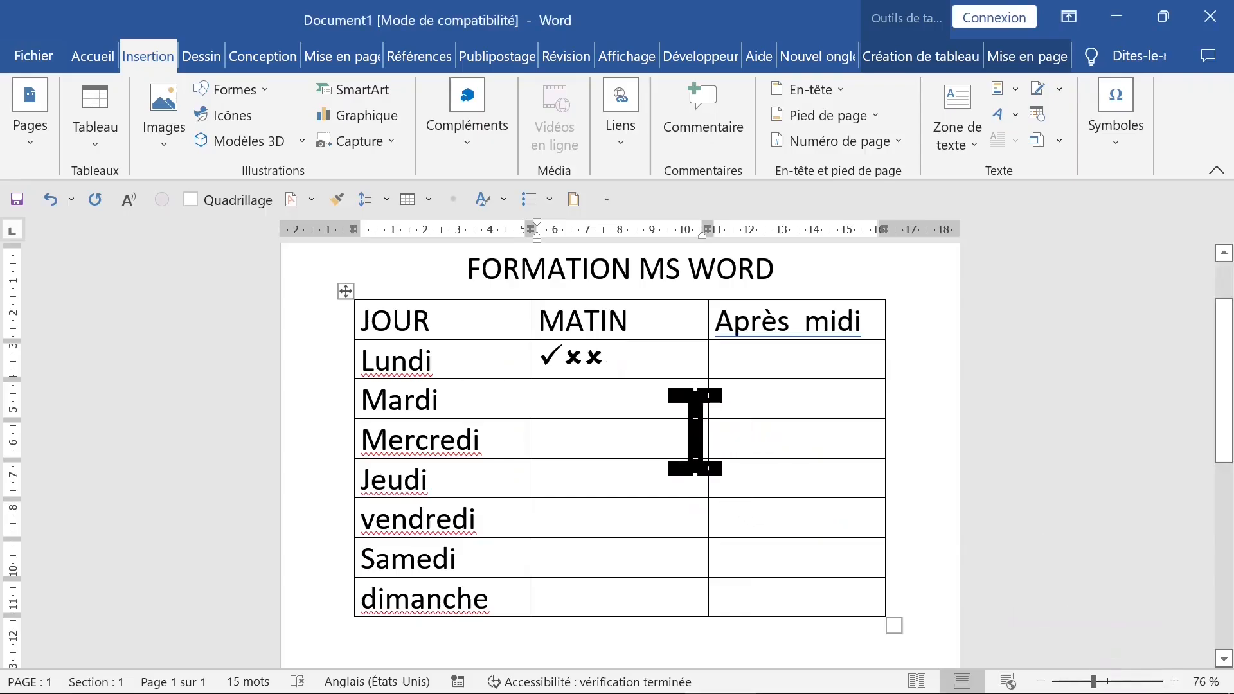
{"action": "key", "text": "BackSpace"}
Copy the check mark into the MATIN cells of Mardi, Jeudi and Samedi and the Après midi cells of Mercredi and vendredi
{"action": "left_click_drag", "start_coordinate": [557, 356], "coordinate": [546, 355]}
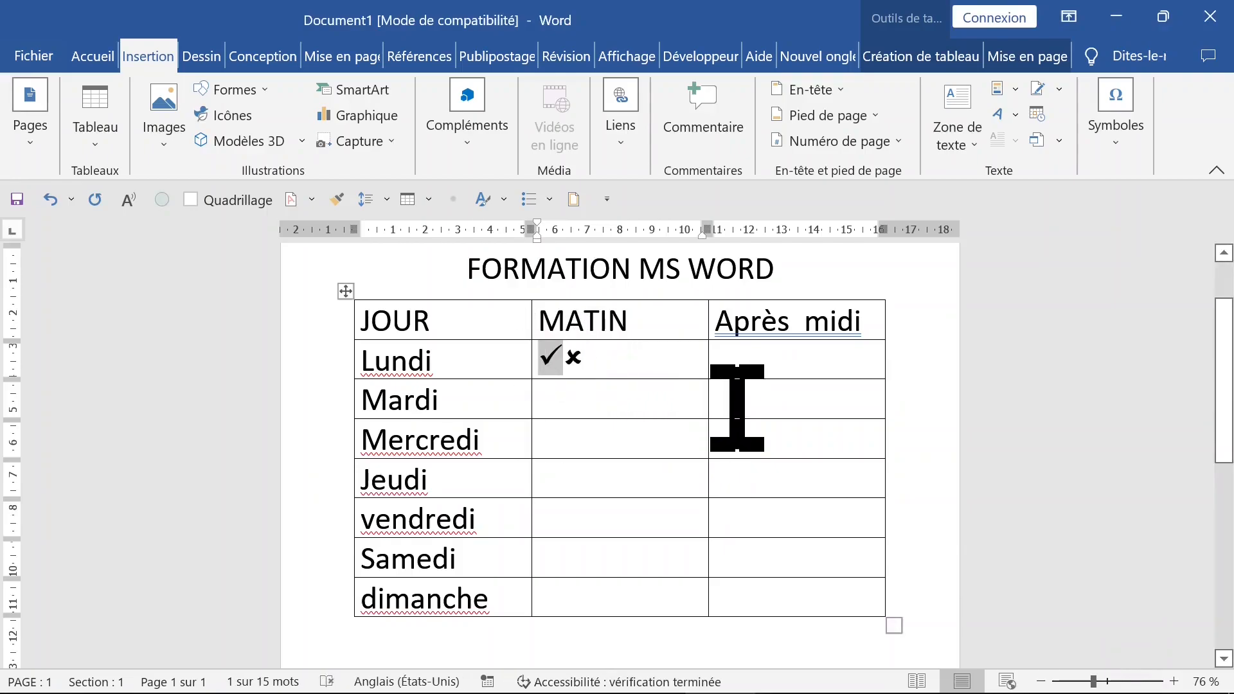
{"action": "left_click", "coordinate": [612, 406]}
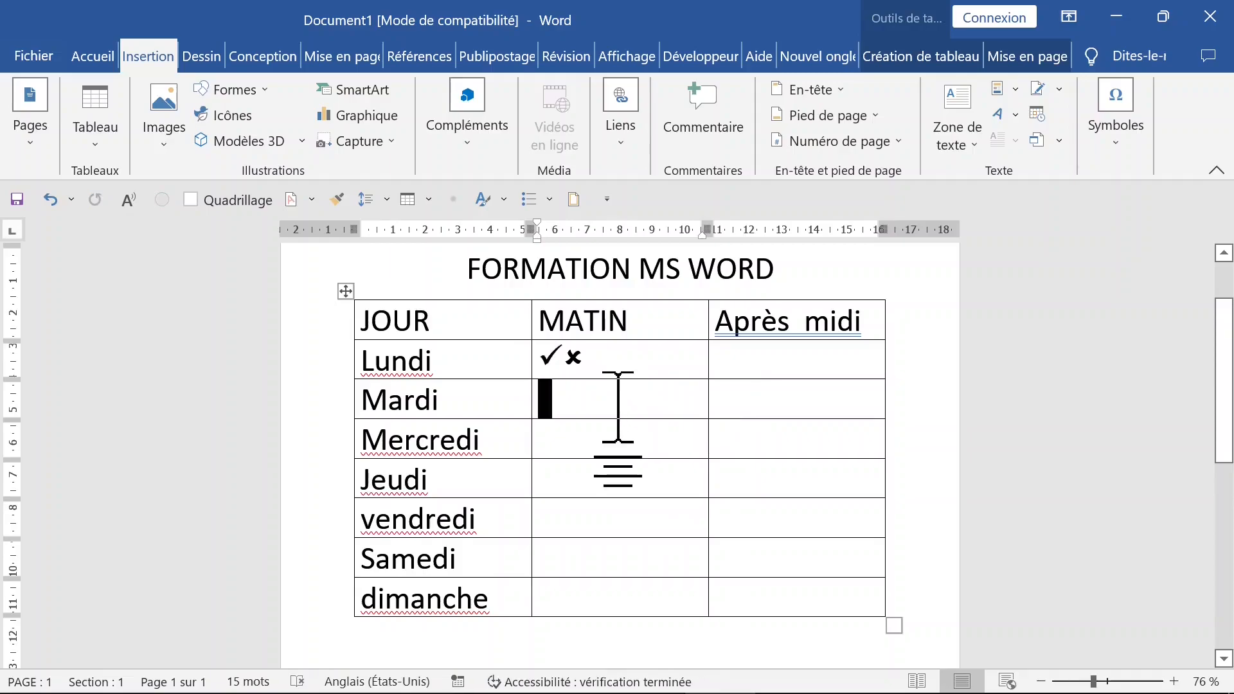
{"action": "type", "text": "✓"}
{"action": "left_click", "coordinate": [746, 432]}
{"action": "type", "text": "✓"}
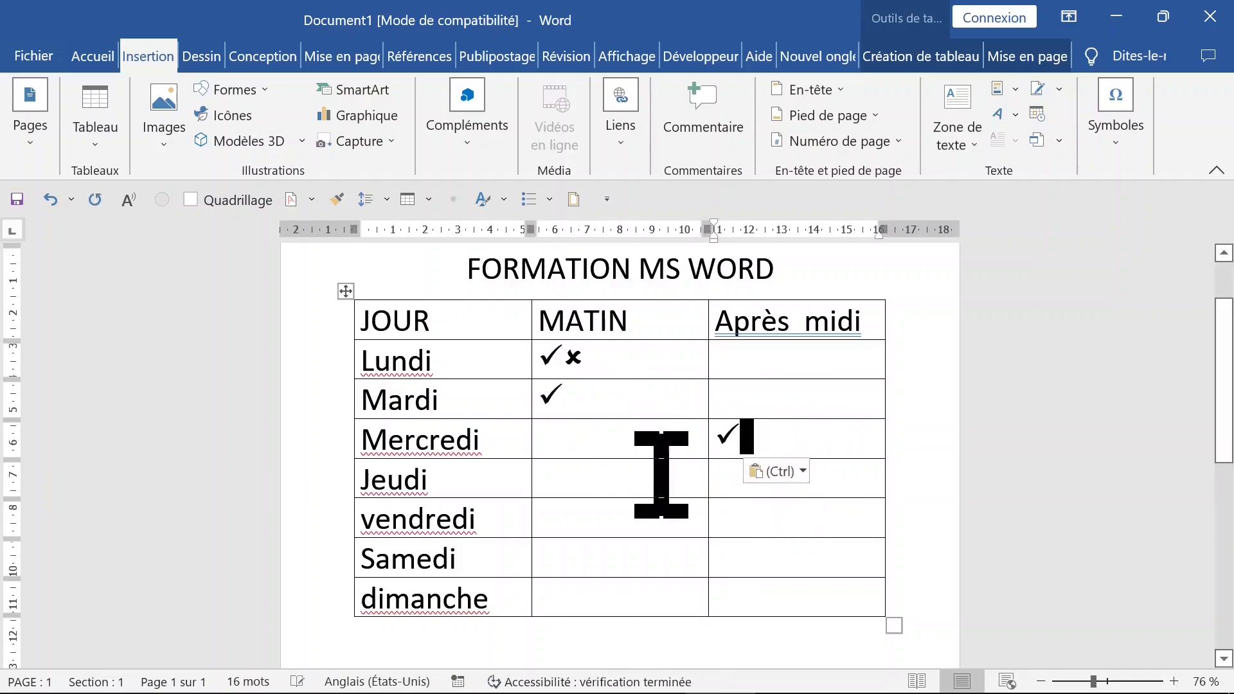
{"action": "left_click", "coordinate": [589, 475]}
{"action": "type", "text": "✓"}
{"action": "left_click", "coordinate": [810, 526]}
{"action": "key", "text": "ctrl+v"}
{"action": "left_click", "coordinate": [600, 552]}
{"action": "key", "text": "ctrl+v"}
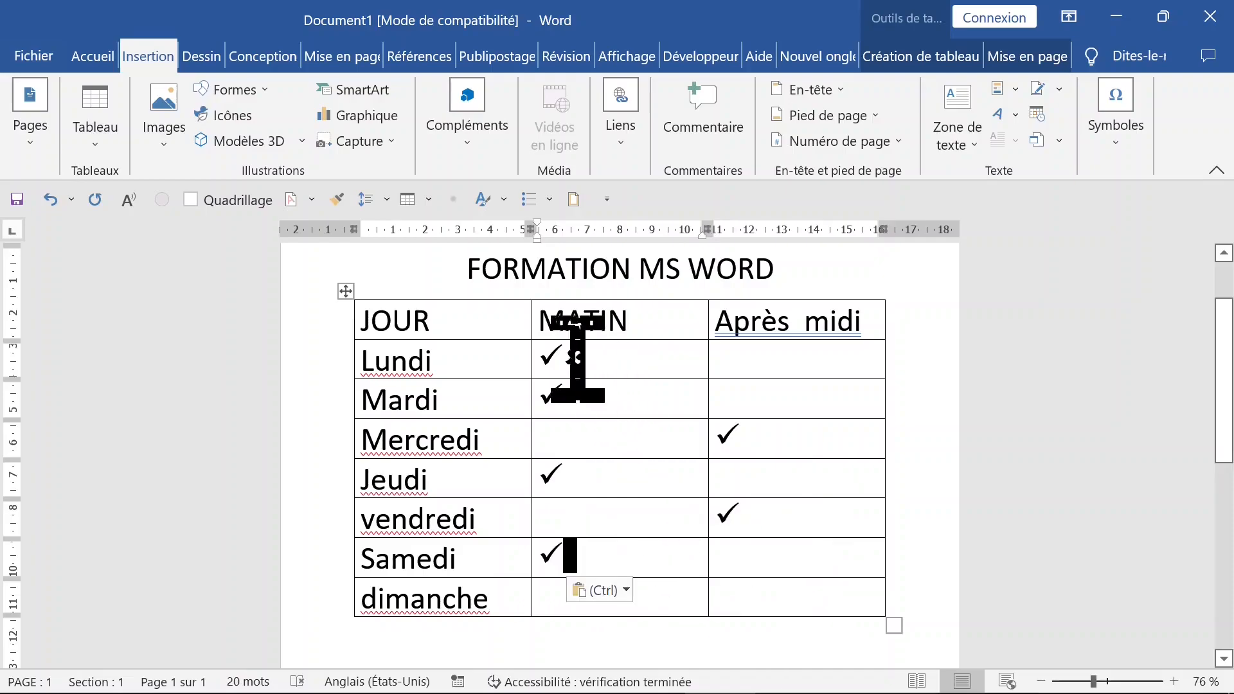
Move the cross from Lundi's MATIN cell to Lundi's Après midi cell
{"action": "left_click_drag", "start_coordinate": [567, 357], "coordinate": [653, 357]}
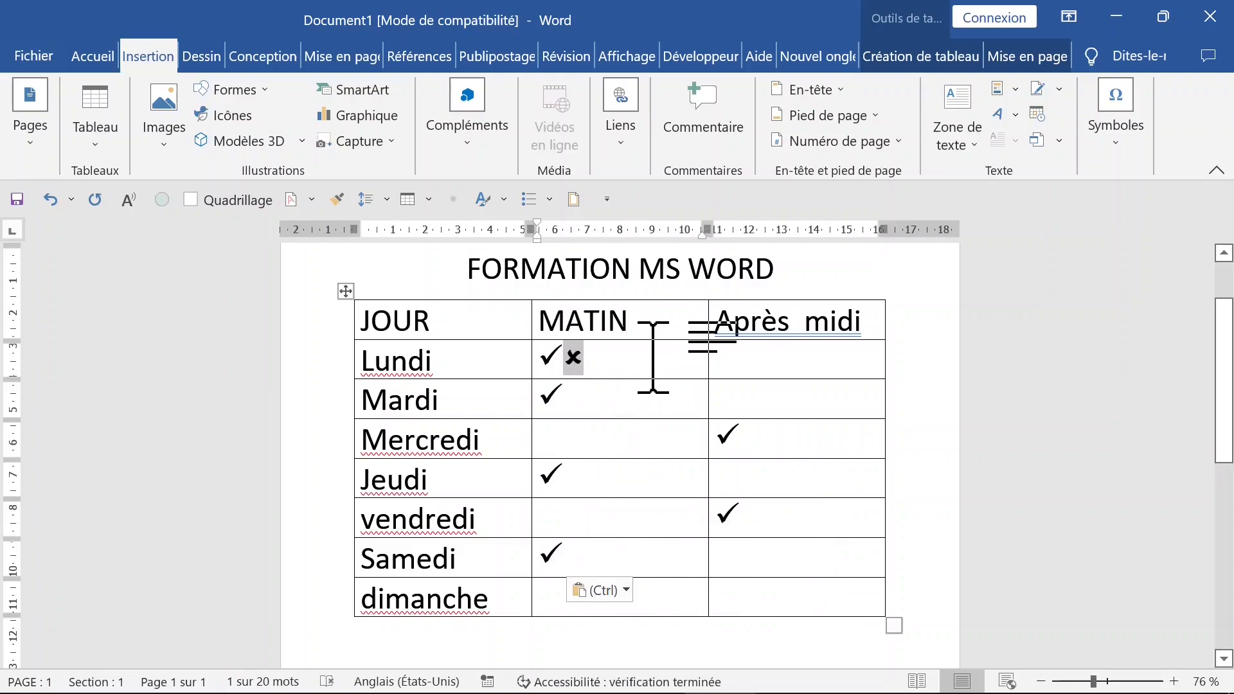
{"action": "key", "text": "ctrl+x"}
{"action": "left_click", "coordinate": [767, 357]}
{"action": "key", "text": "ctrl+v"}
Paste the cross into every remaining empty MATIN and Après midi cell from Mardi to dimanche
{"action": "left_click", "coordinate": [726, 397]}
{"action": "key", "text": "ctrl+v"}
{"action": "left_click", "coordinate": [627, 446]}
{"action": "key", "text": "ctrl+v"}
{"action": "left_click", "coordinate": [797, 479]}
{"action": "key", "text": "ctrl+v"}
{"action": "left_click", "coordinate": [631, 508]}
{"action": "key", "text": "ctrl+v"}
{"action": "left_click", "coordinate": [790, 546]}
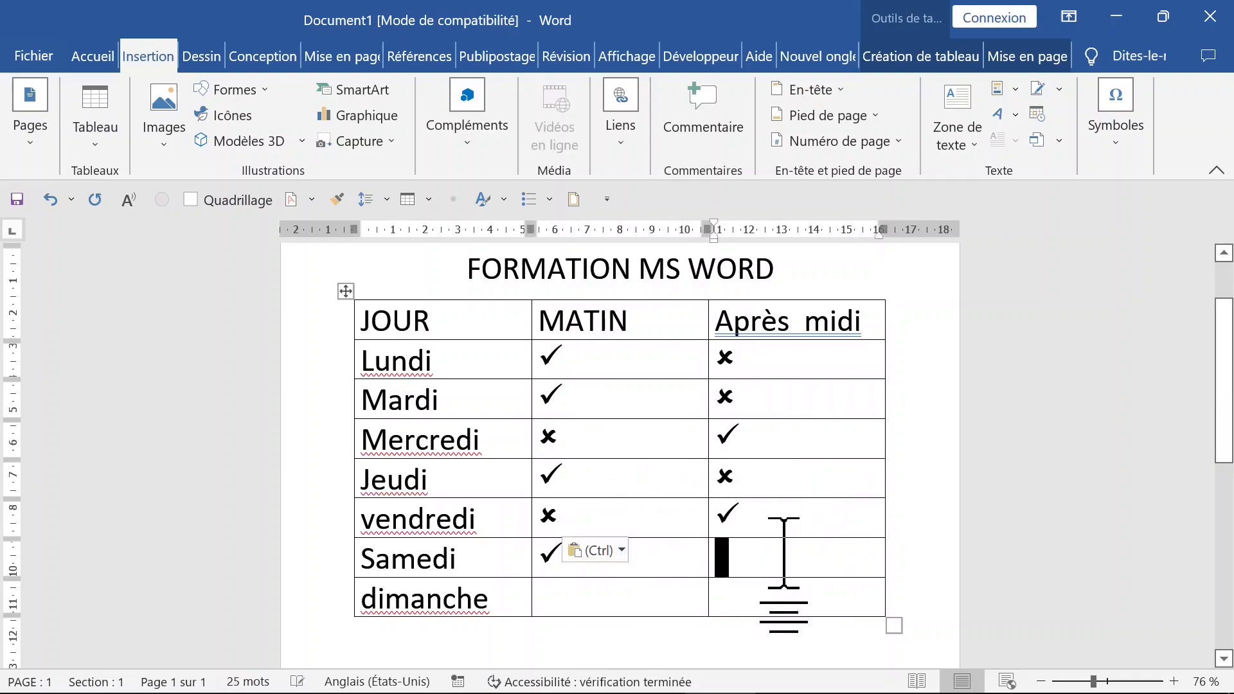
{"action": "key", "text": "ctrl+v"}
{"action": "left_click", "coordinate": [774, 590]}
{"action": "left_click", "coordinate": [719, 597]}
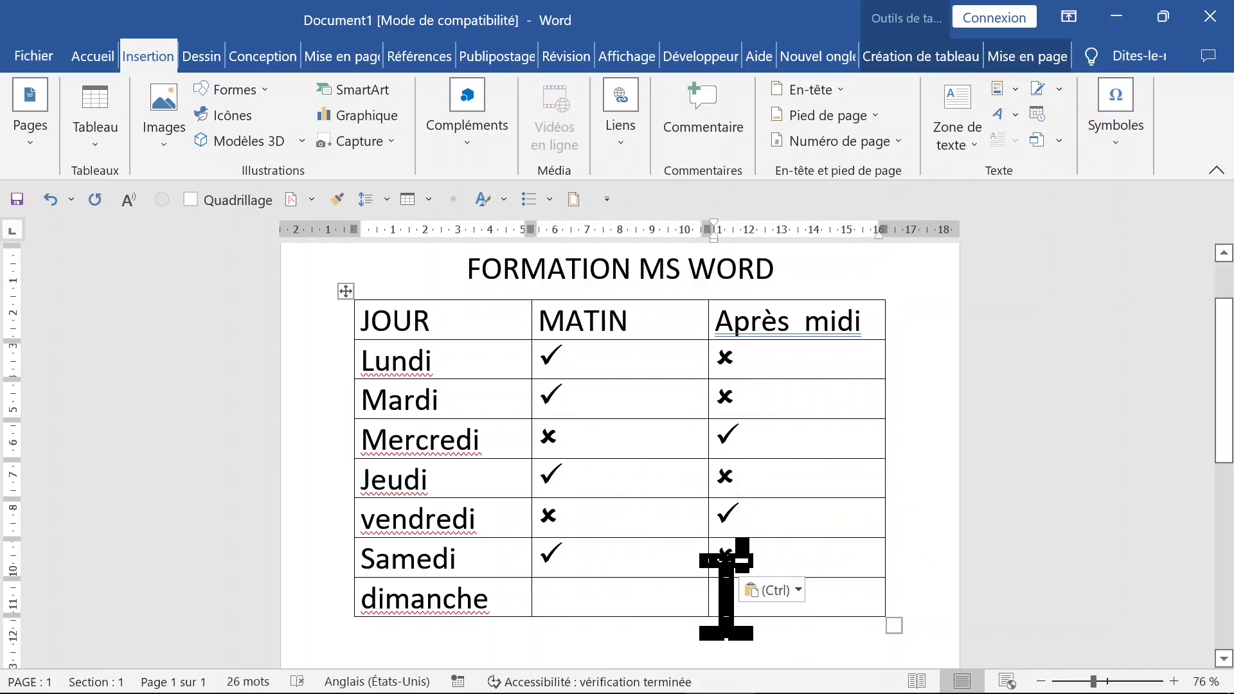
{"action": "key", "text": "ctrl+v"}
{"action": "left_click", "coordinate": [628, 589]}
{"action": "key", "text": "ctrl+v"}
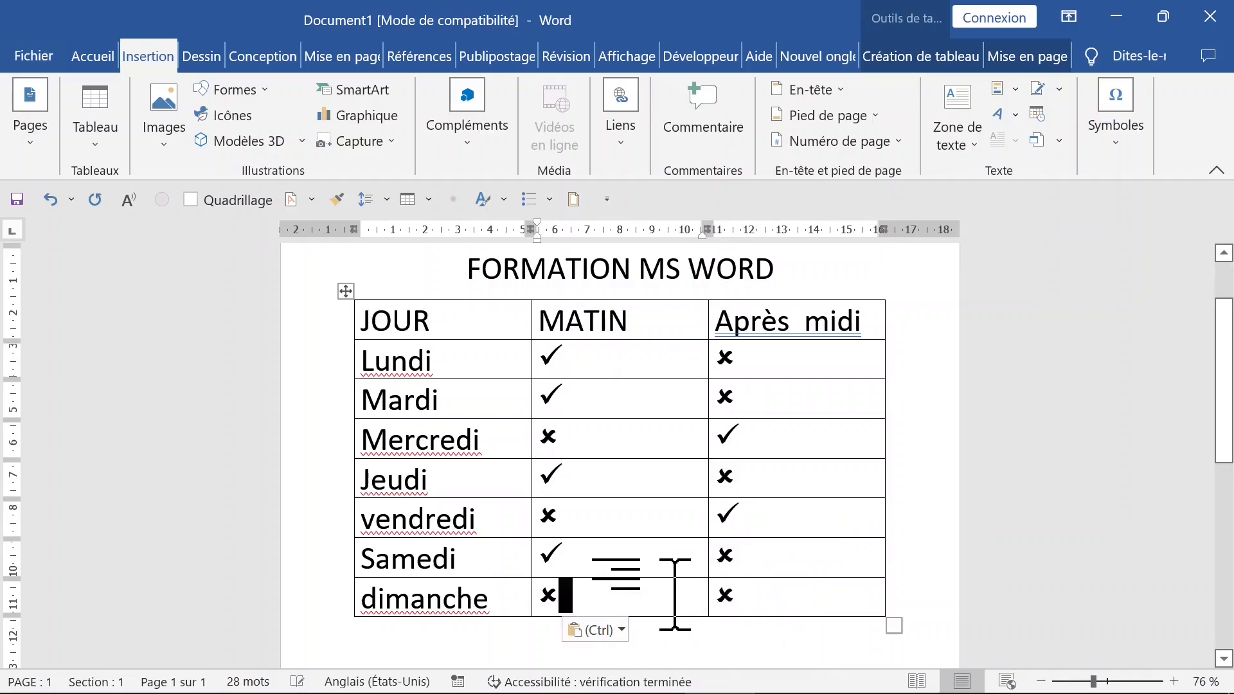
Correct the spacing in the Après midi header with the suggested grammar correction
{"action": "left_click", "coordinate": [826, 397]}
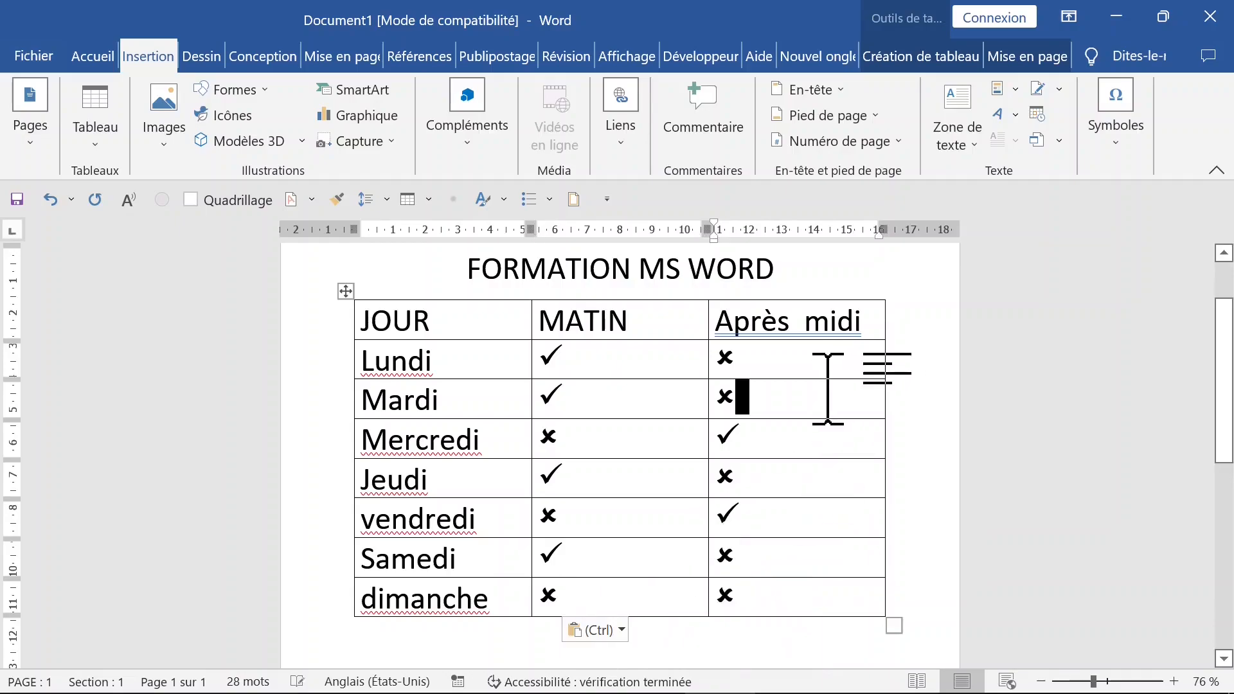
{"action": "right_click", "coordinate": [807, 321]}
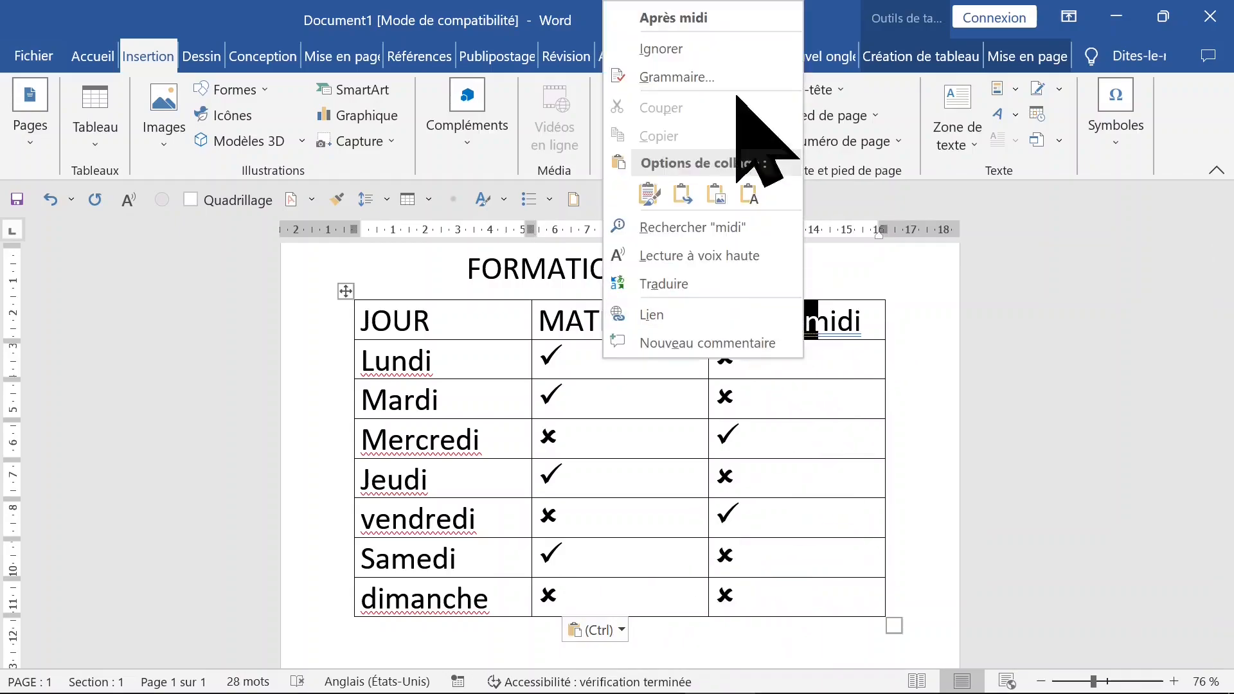
{"action": "left_click", "coordinate": [723, 26]}
{"action": "left_click", "coordinate": [569, 319]}
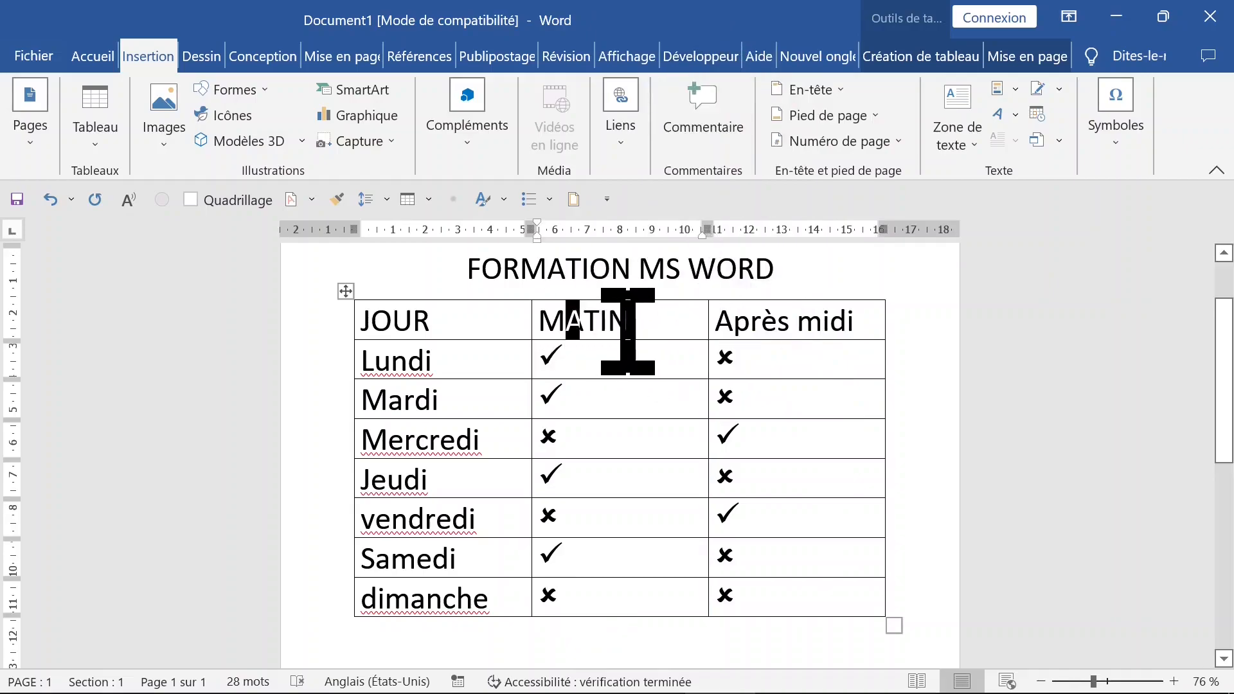
Reduce the font size of the whole schedule table to 22
{"action": "scroll", "coordinate": [627, 331], "scroll_direction": "down", "scroll_amount": 1, "text": "ctrl"}
{"action": "scroll", "coordinate": [632, 371], "scroll_direction": "down", "scroll_amount": 2}
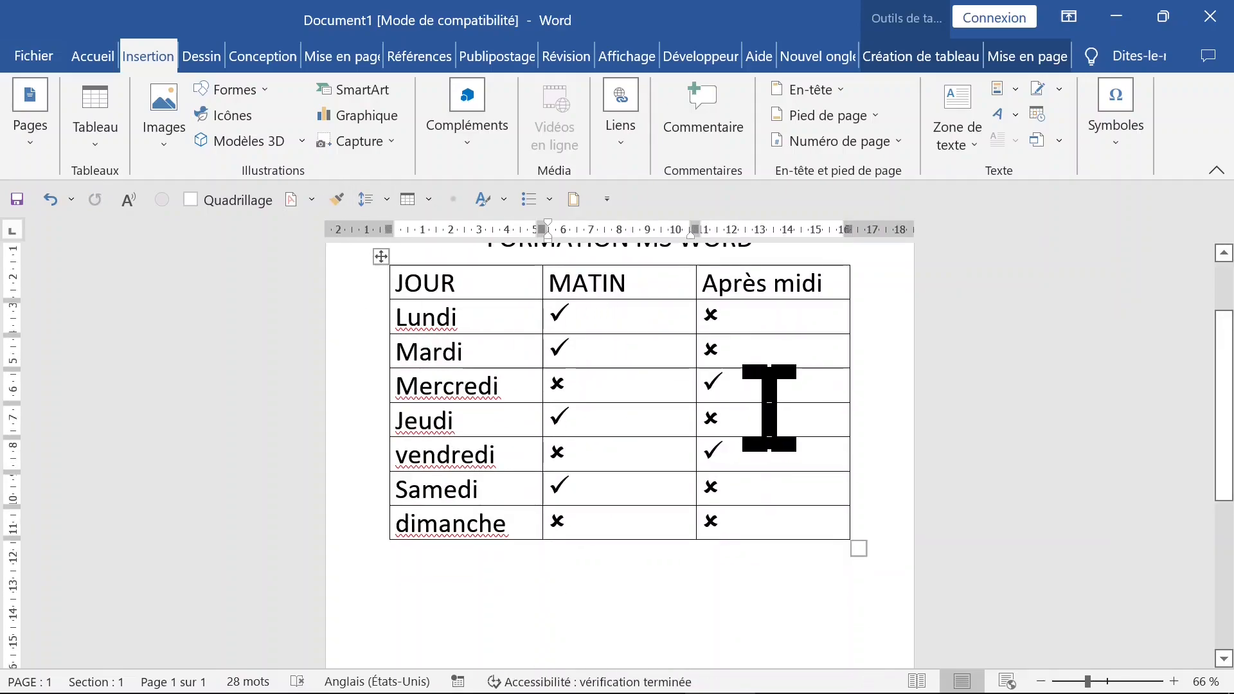
{"action": "scroll", "coordinate": [769, 407], "scroll_direction": "down", "scroll_amount": 1, "text": "ctrl"}
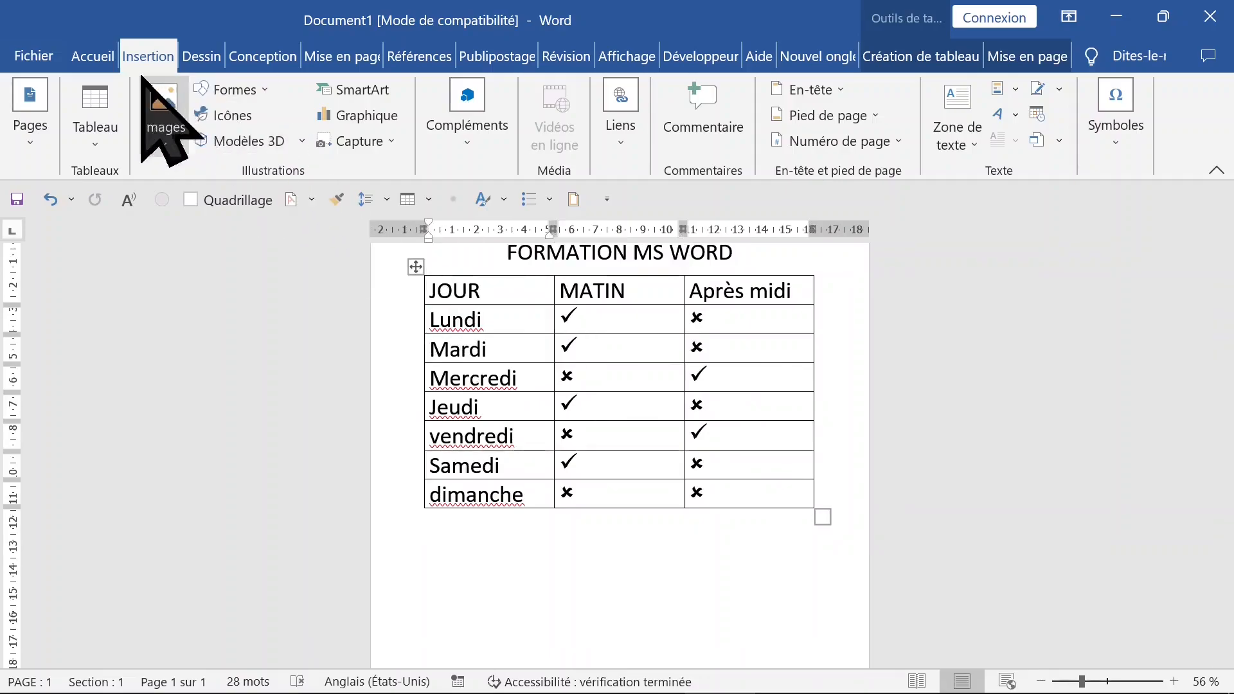
{"action": "left_click", "coordinate": [93, 56]}
{"action": "left_click", "coordinate": [253, 97]}
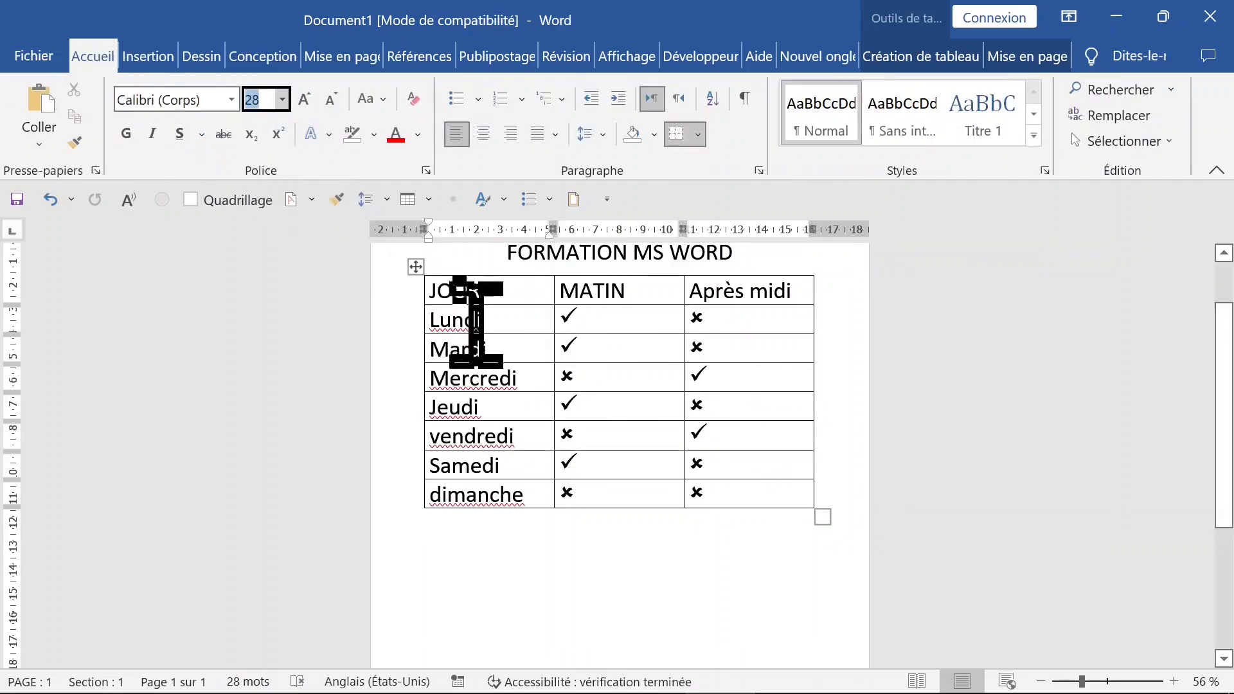
{"action": "left_click", "coordinate": [431, 273]}
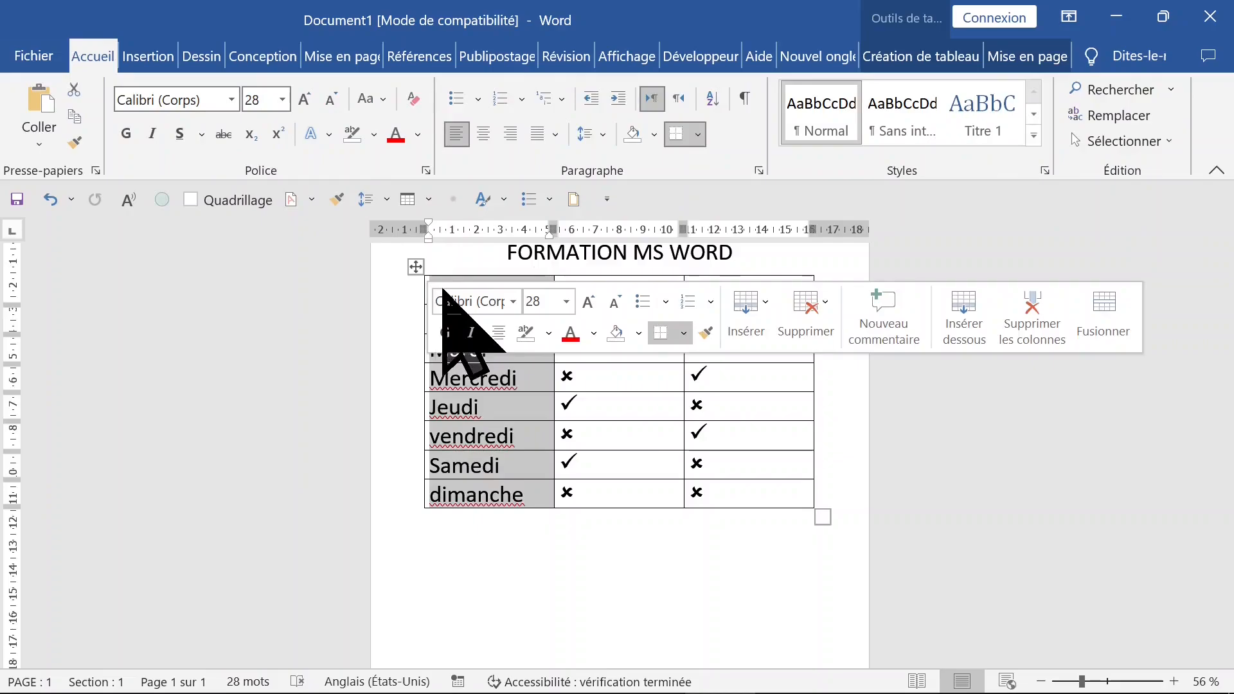
{"action": "left_click", "coordinate": [618, 430]}
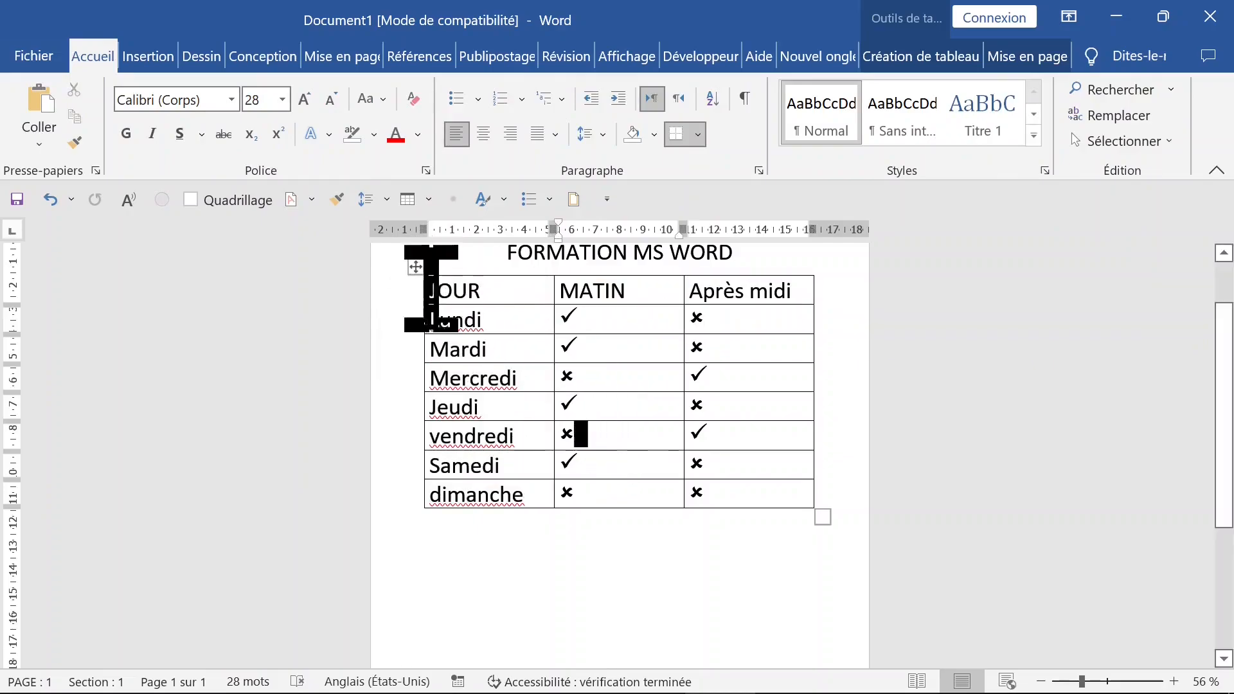
{"action": "left_click", "coordinate": [416, 267]}
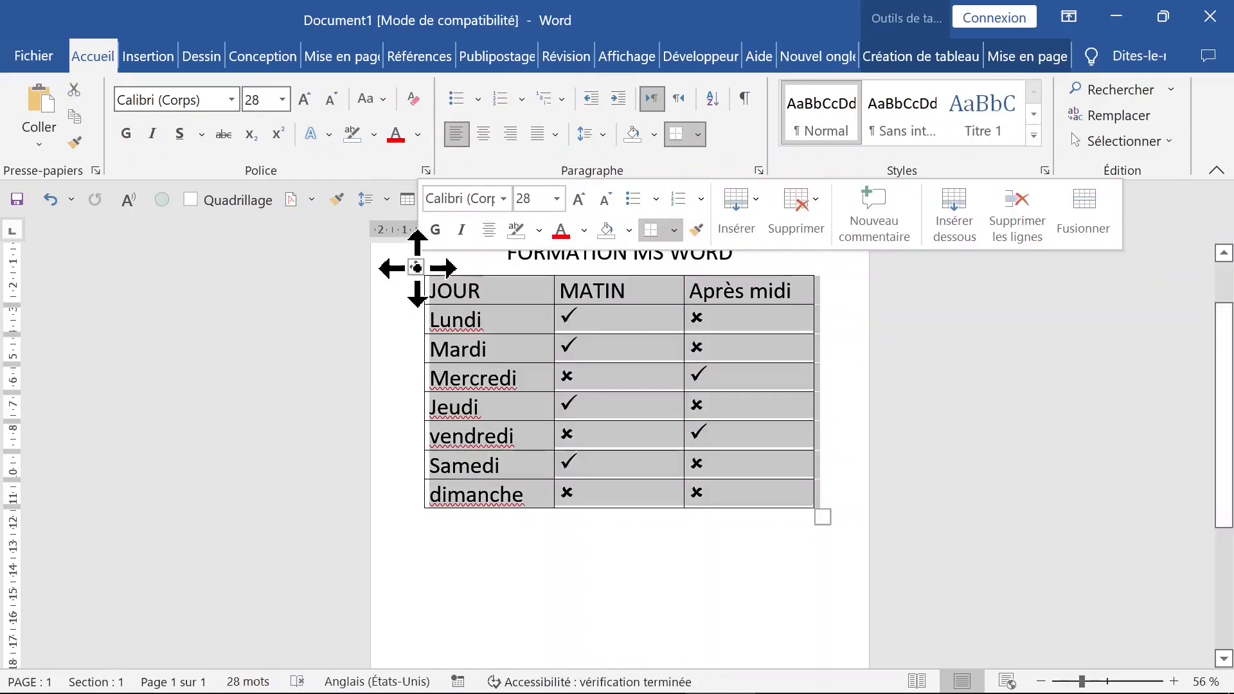
{"action": "left_click", "coordinate": [330, 100]}
{"action": "left_click", "coordinate": [330, 100]}
{"action": "left_click", "coordinate": [330, 100]}
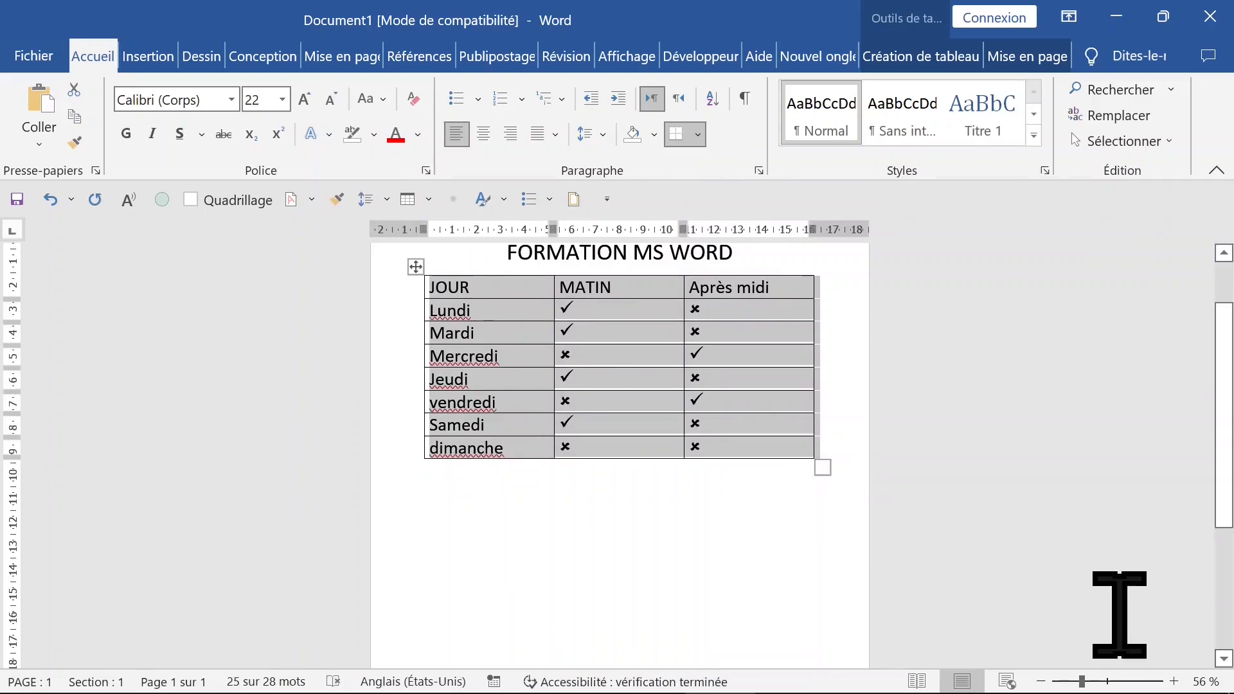
Make all the text in the schedule table bold
{"action": "left_click", "coordinate": [1104, 683]}
{"action": "left_click", "coordinate": [1112, 683]}
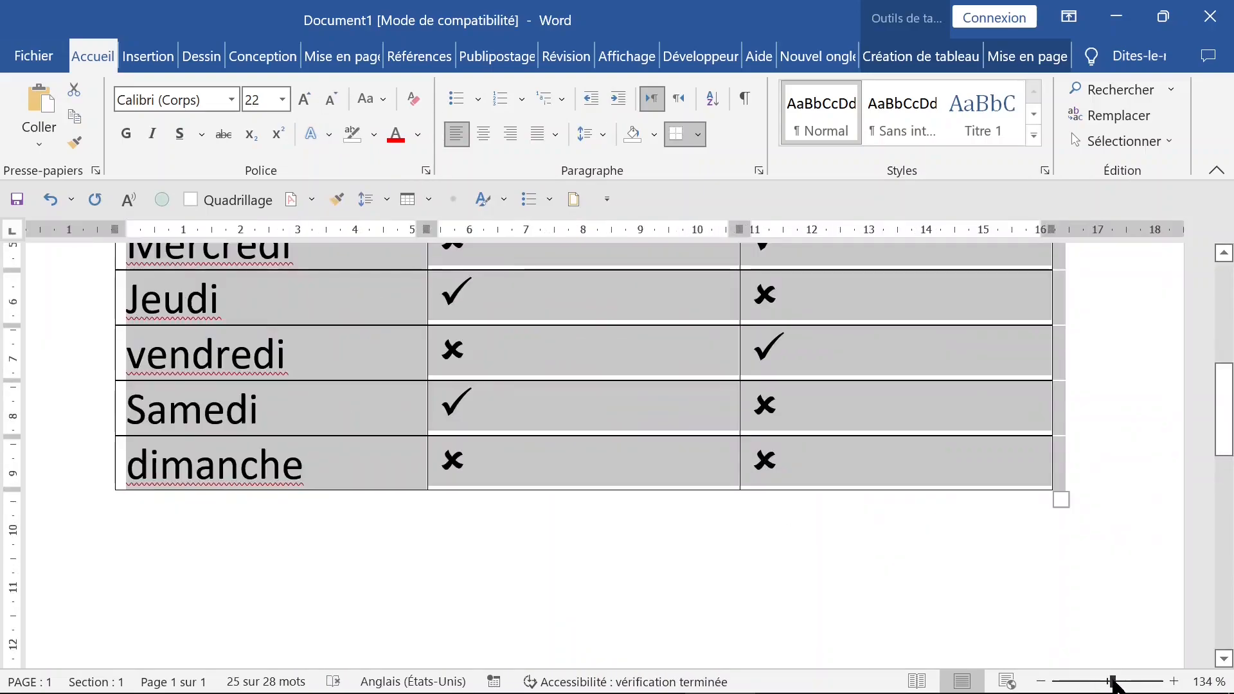
{"action": "scroll", "coordinate": [843, 540], "scroll_direction": "up", "scroll_amount": 2}
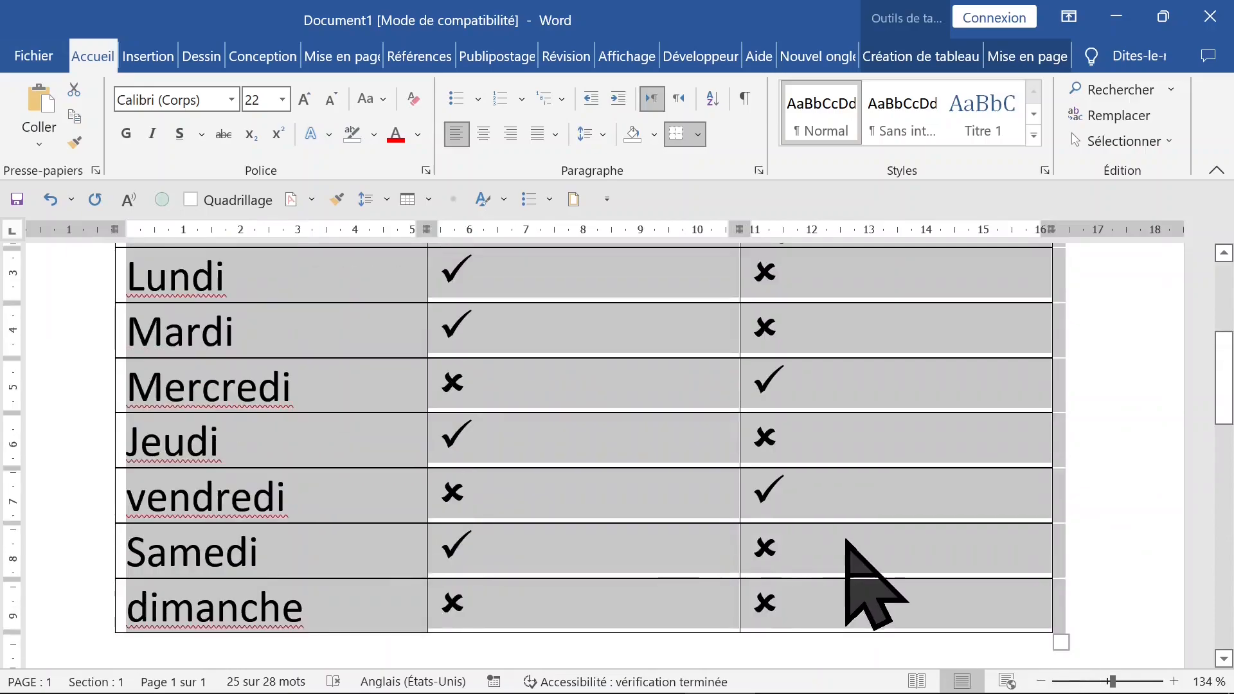
{"action": "left_click", "coordinate": [1103, 682]}
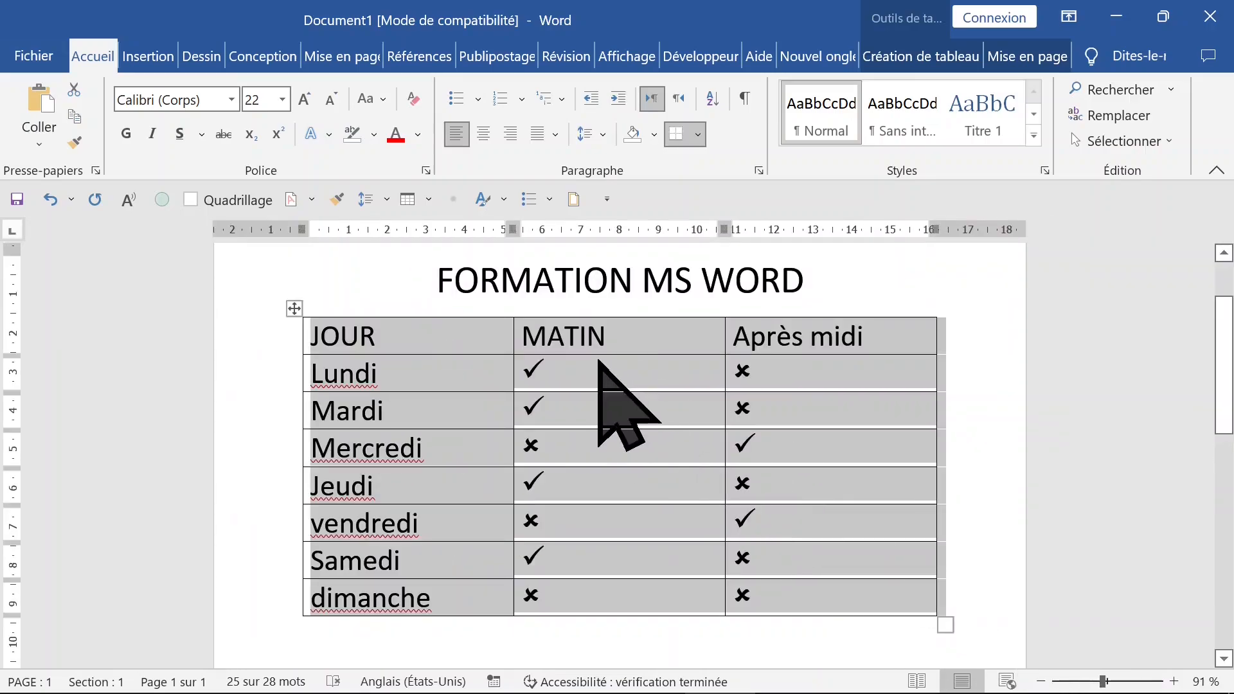
{"action": "left_click", "coordinate": [126, 134]}
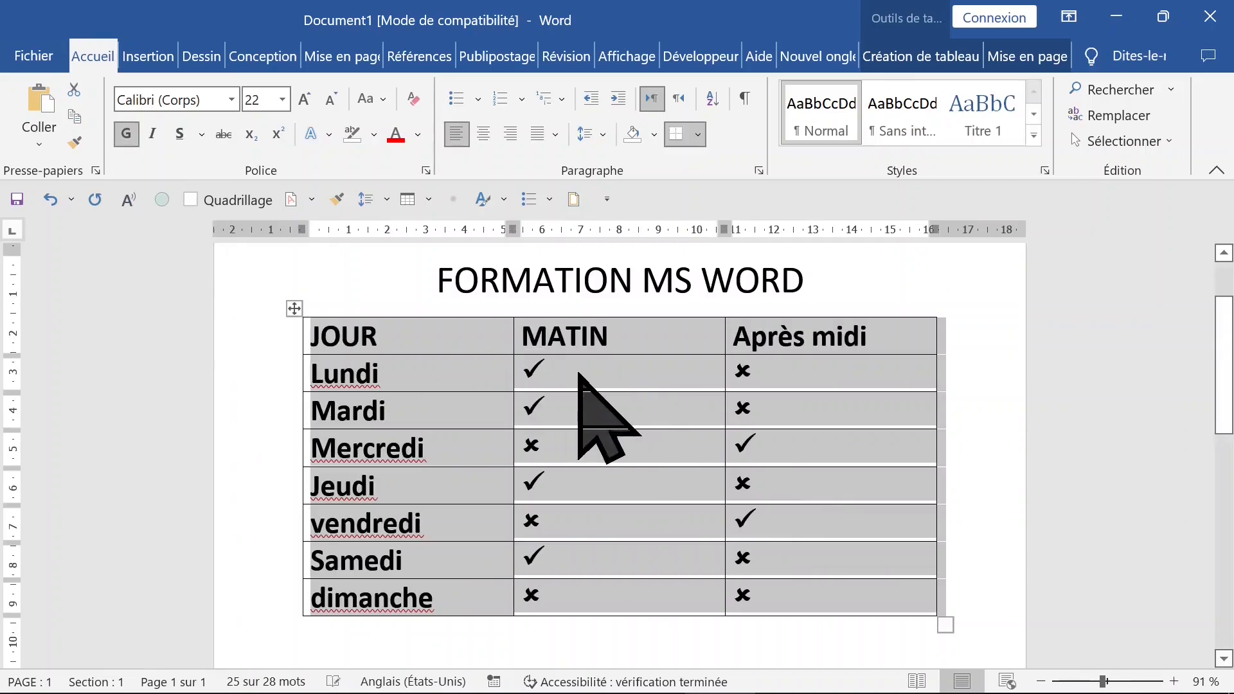
{"action": "left_click", "coordinate": [570, 373]}
{"action": "left_click", "coordinate": [416, 448]}
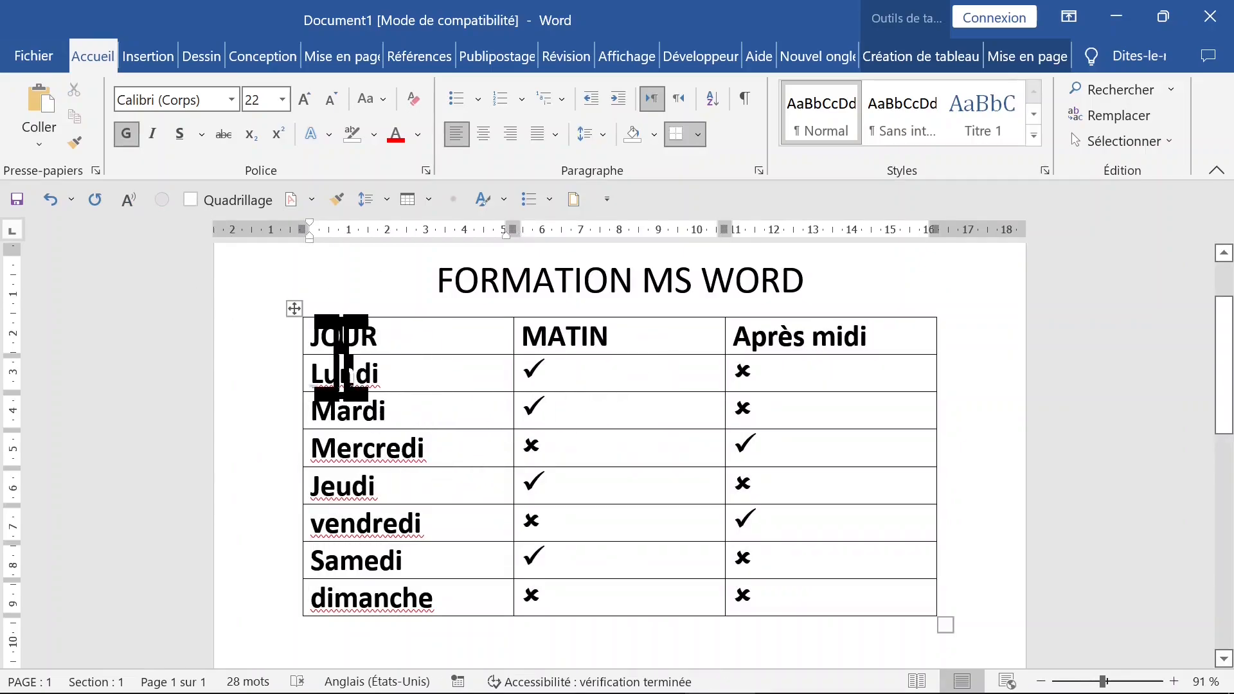
Fill the cells of the JOUR column, from the header to dimanche, with standard light green shading
{"action": "left_click_drag", "start_coordinate": [326, 321], "coordinate": [358, 592]}
{"action": "left_click", "coordinate": [920, 56]}
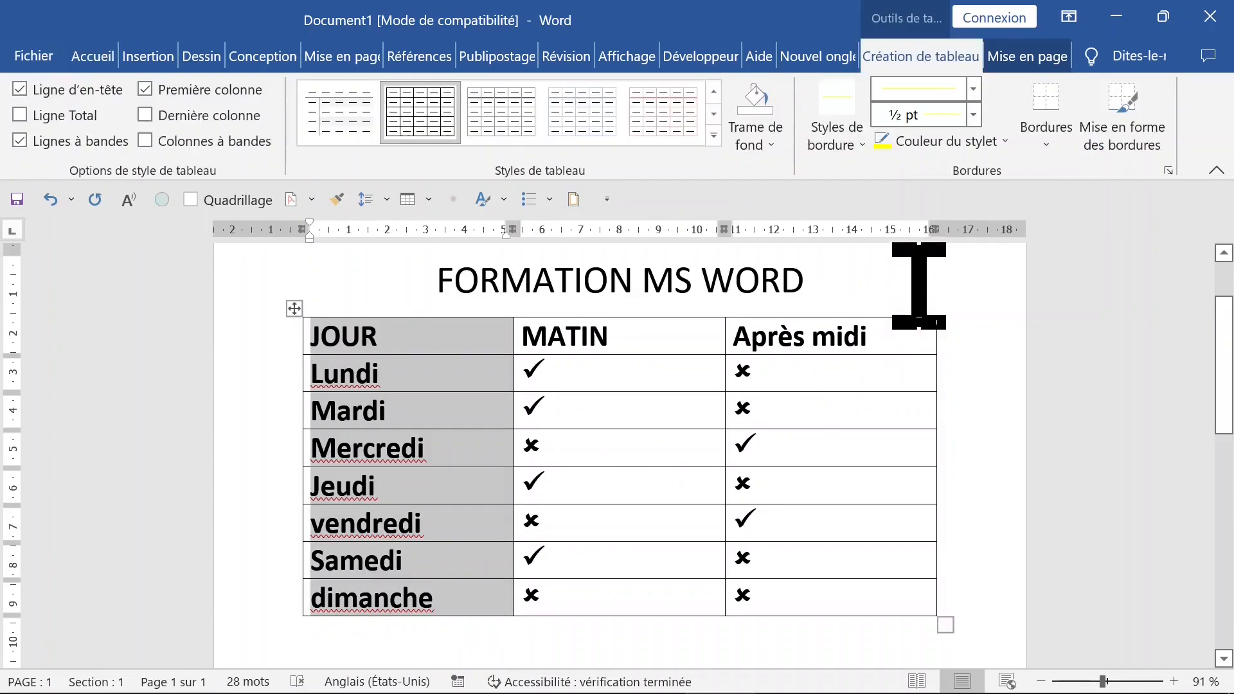
{"action": "left_click", "coordinate": [1063, 145]}
{"action": "left_click", "coordinate": [1107, 574]}
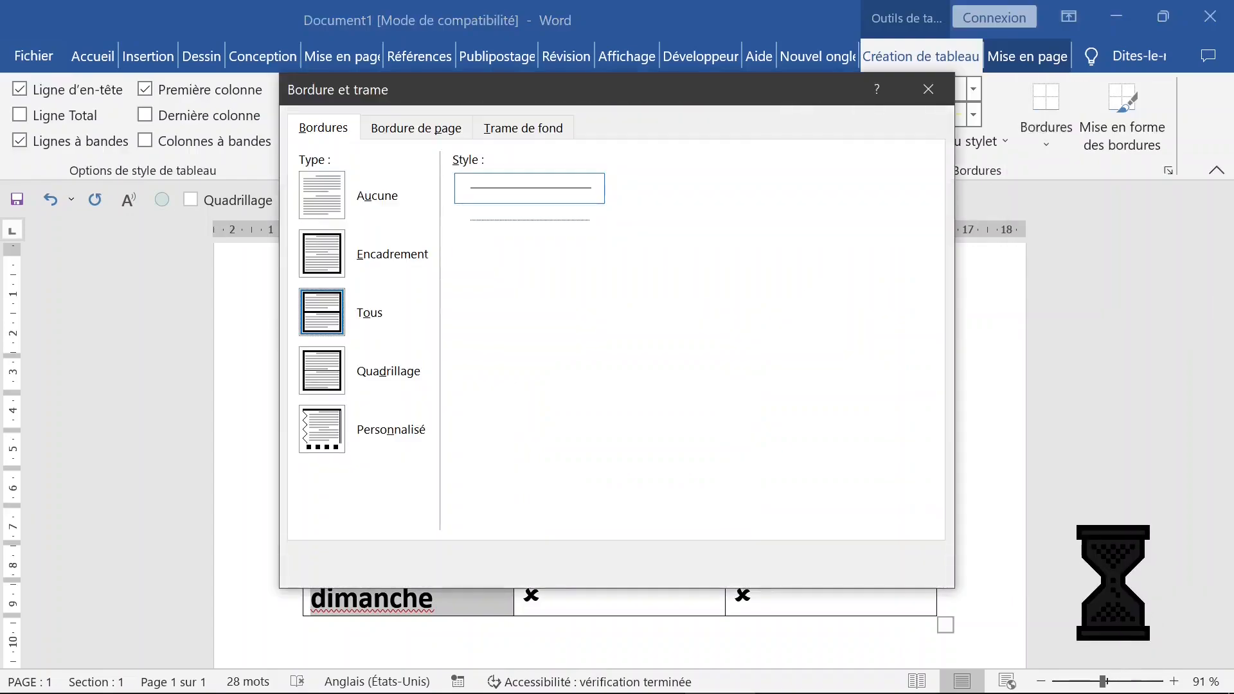
{"action": "left_click", "coordinate": [514, 129]}
{"action": "left_click", "coordinate": [462, 188]}
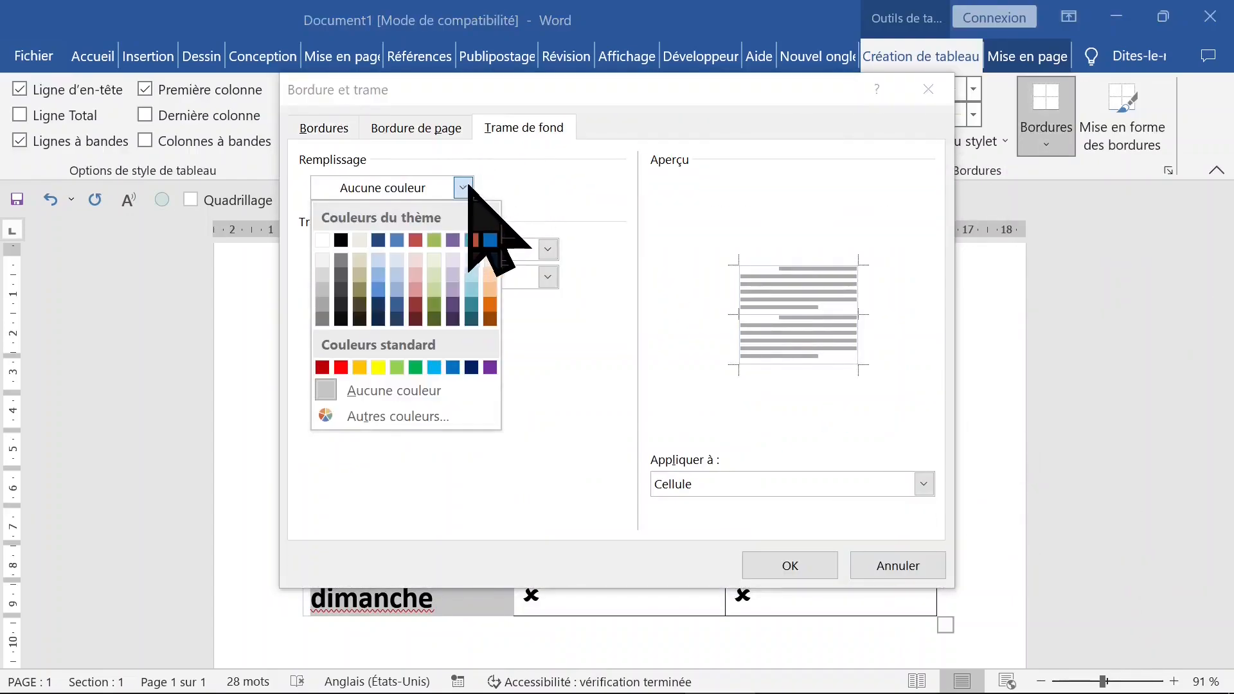
{"action": "left_click", "coordinate": [398, 369]}
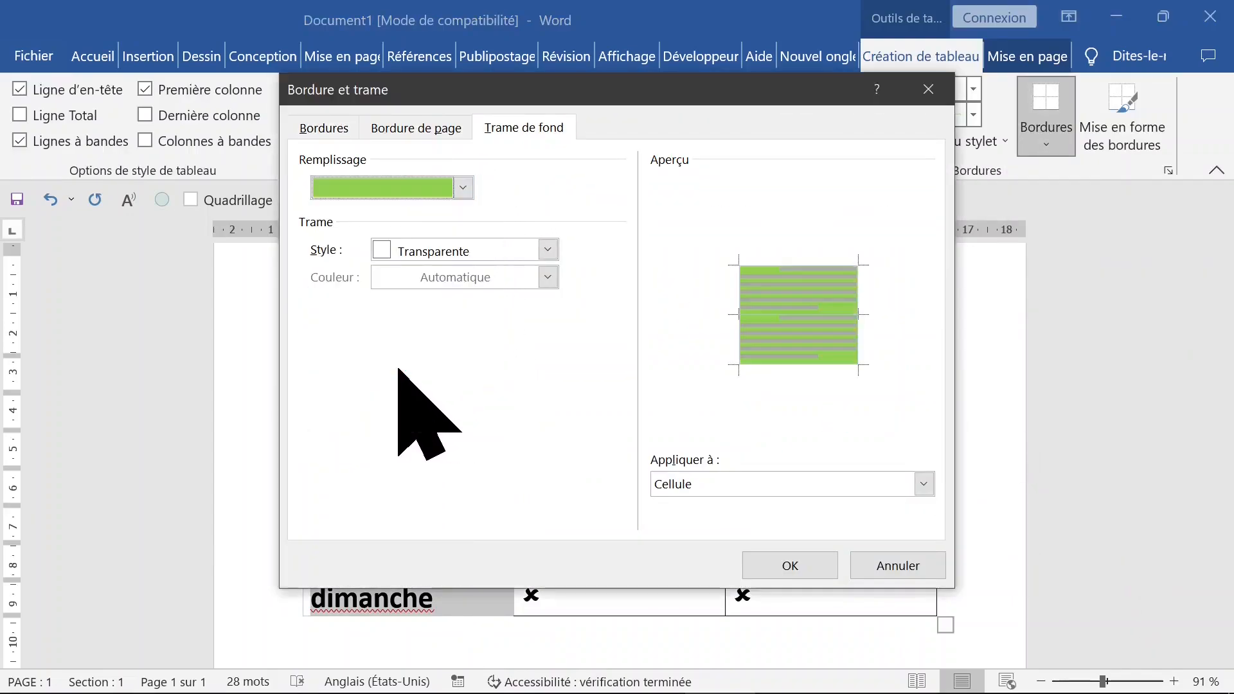
{"action": "left_click", "coordinate": [787, 565]}
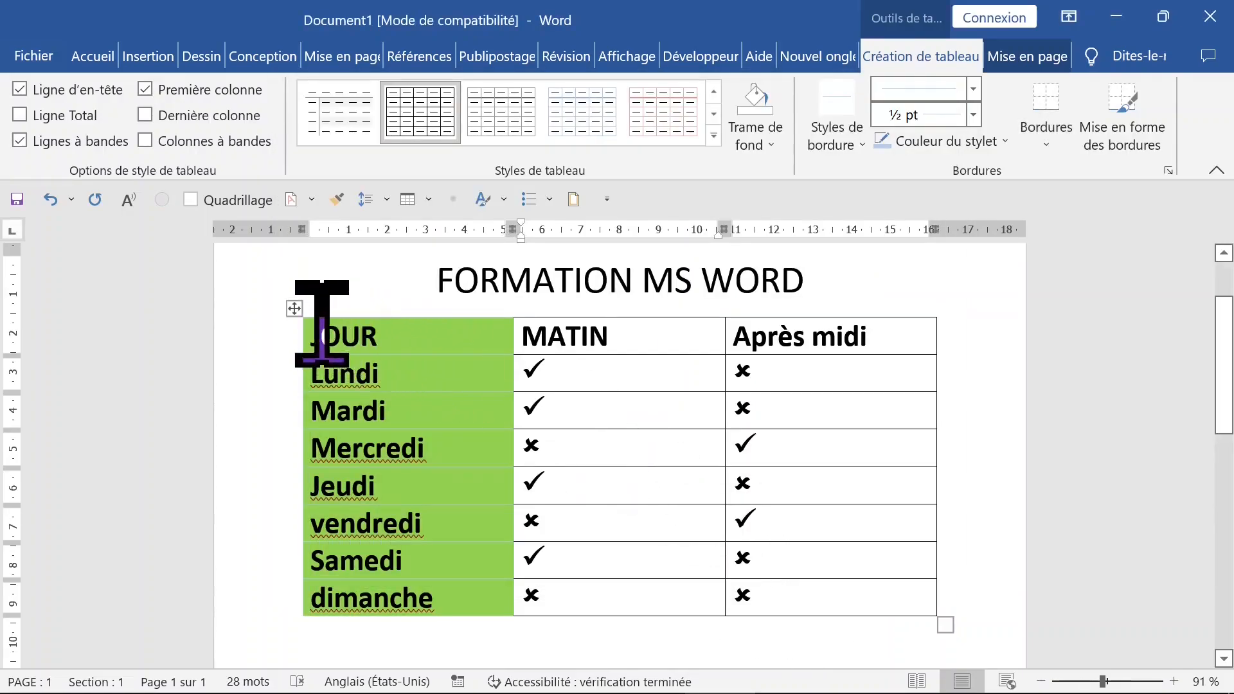
Set the shading of the entire JOUR column to a light purple theme colour
{"action": "left_click_drag", "start_coordinate": [314, 330], "coordinate": [394, 579]}
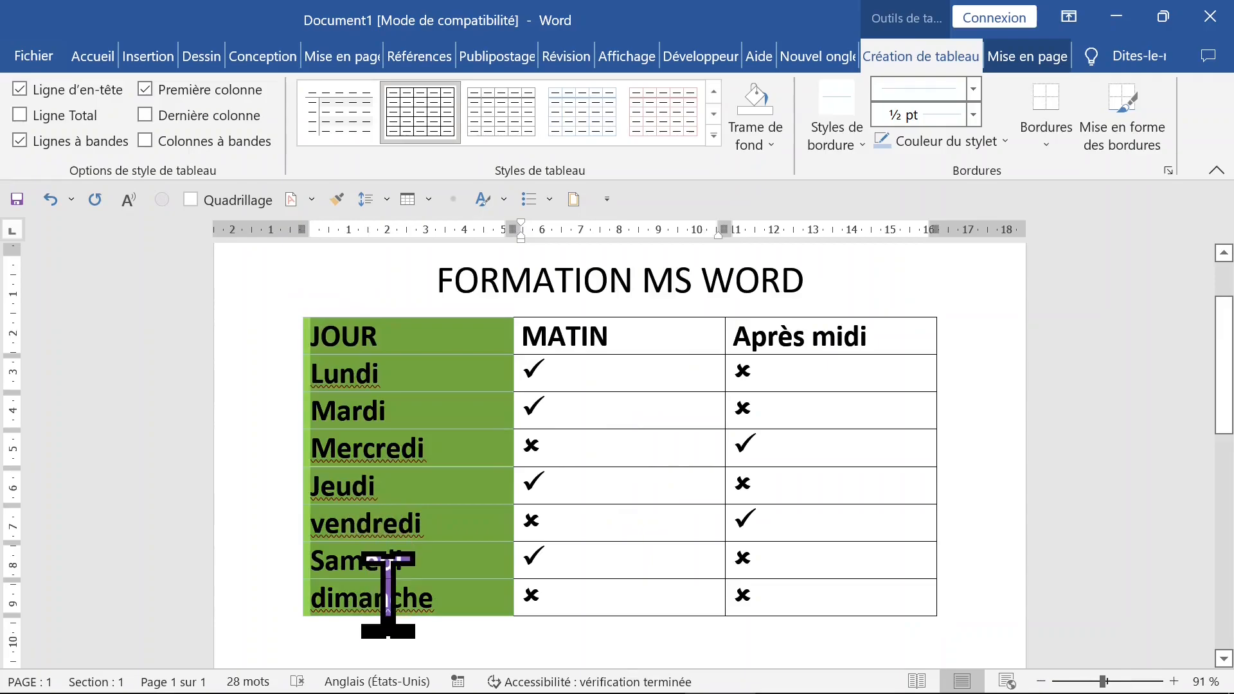
{"action": "left_click", "coordinate": [1046, 145]}
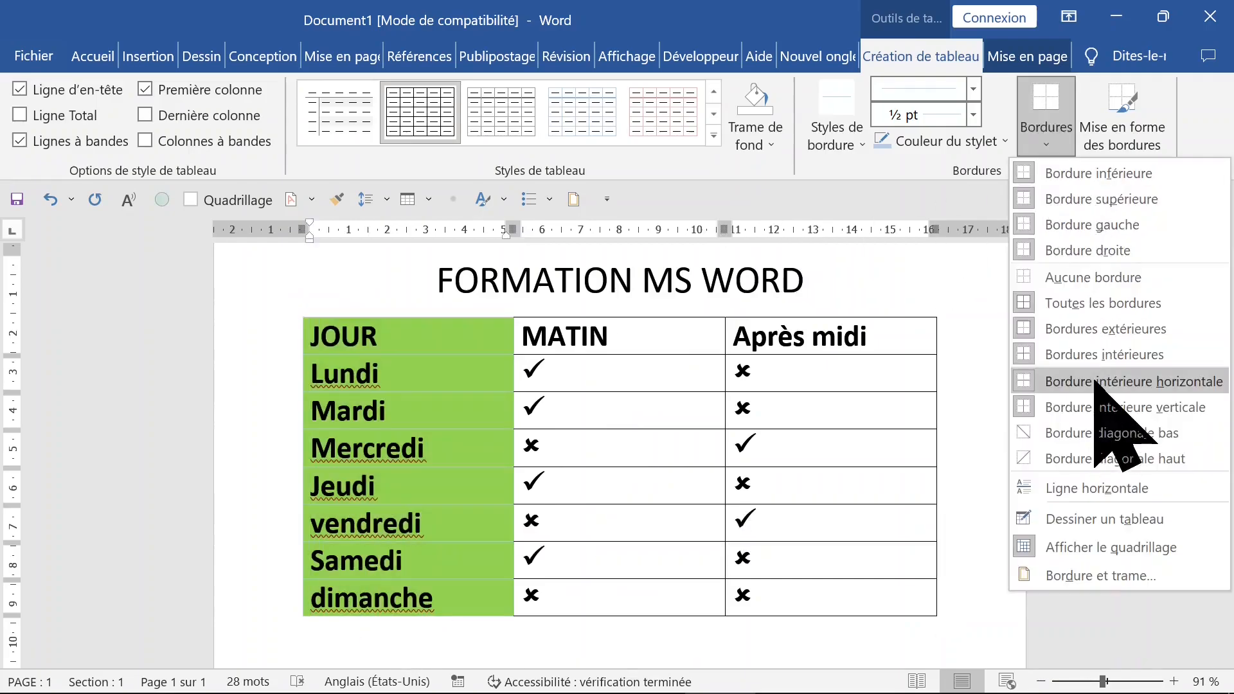
{"action": "left_click", "coordinate": [1086, 575]}
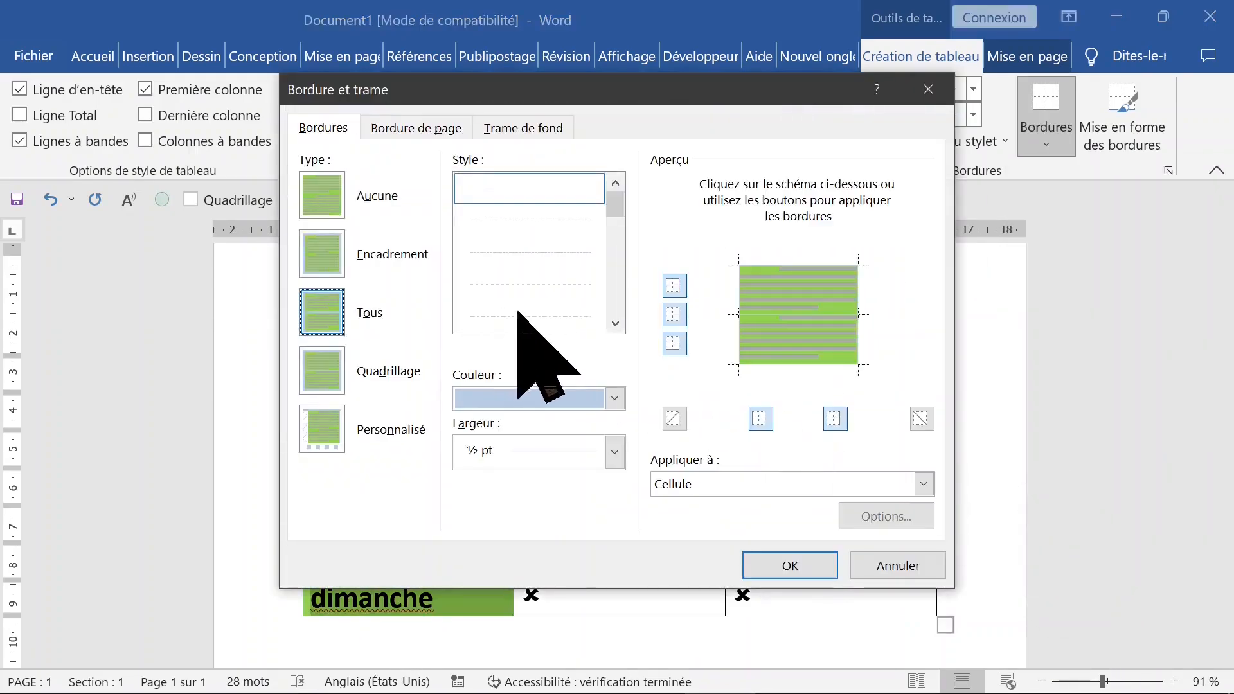
{"action": "left_click", "coordinate": [529, 128]}
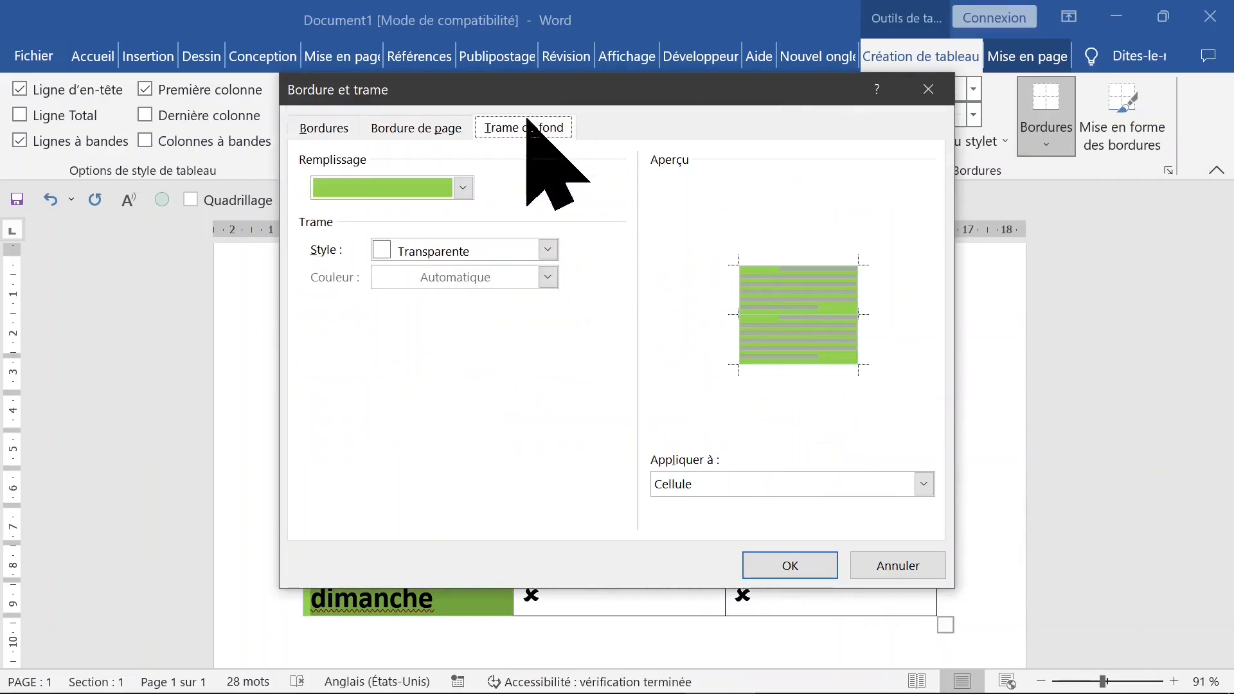
{"action": "left_click", "coordinate": [470, 187]}
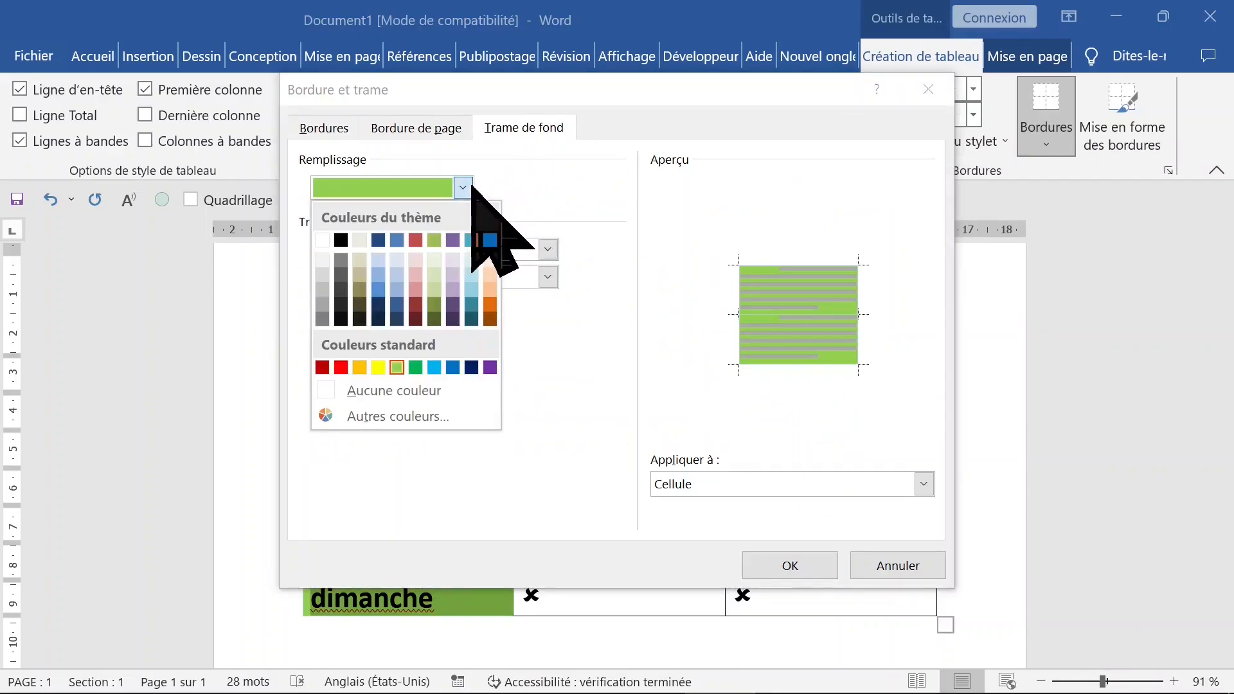
{"action": "left_click", "coordinate": [453, 274]}
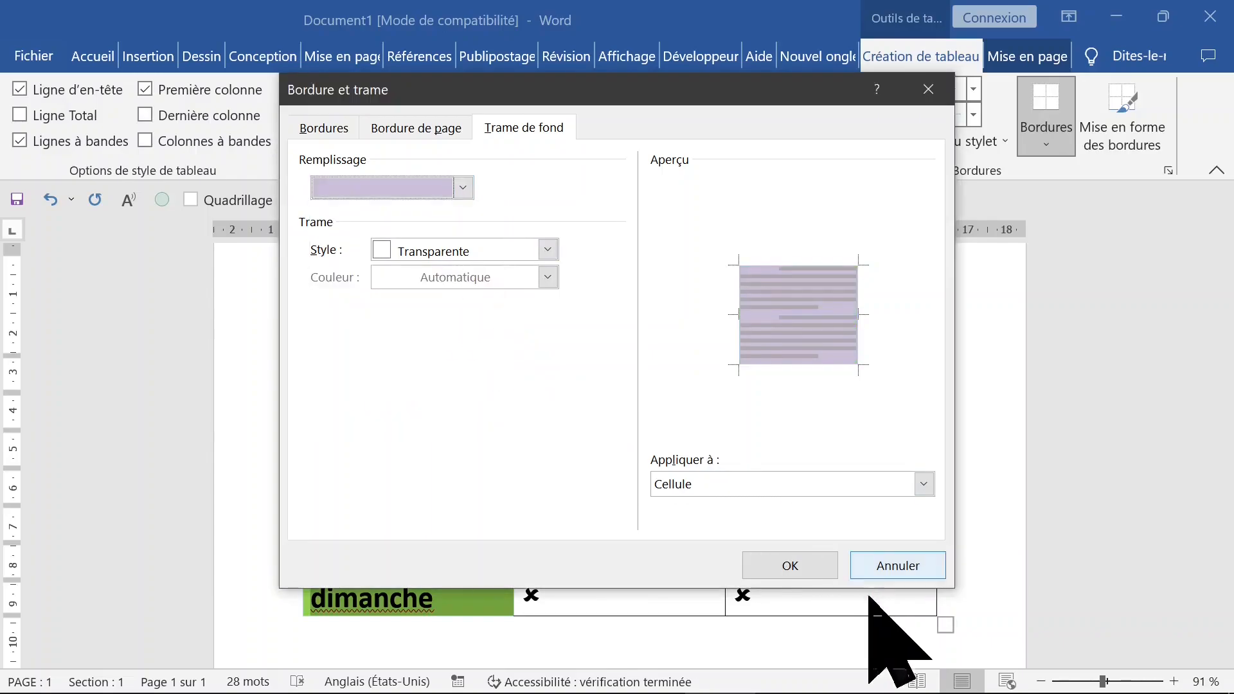
{"action": "left_click", "coordinate": [803, 565]}
{"action": "left_click", "coordinate": [674, 482]}
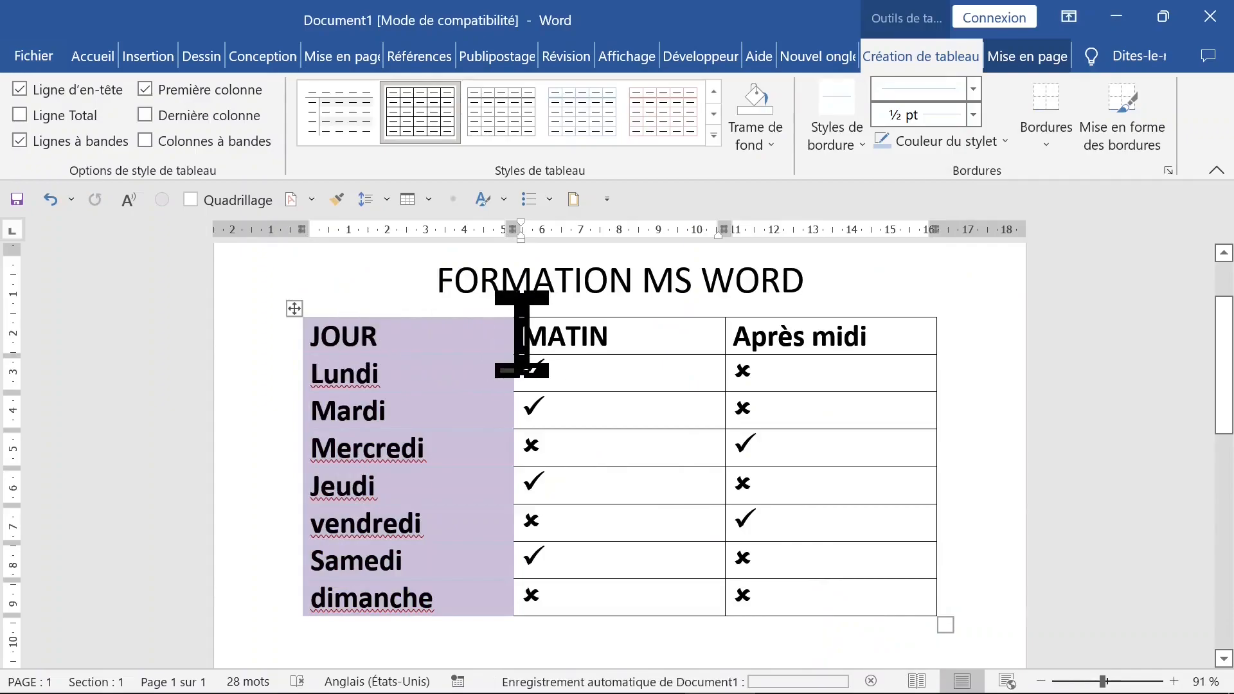
Fill the MATIN and Après midi header cells with the palest red theme colour
{"action": "left_click_drag", "start_coordinate": [522, 334], "coordinate": [793, 325]}
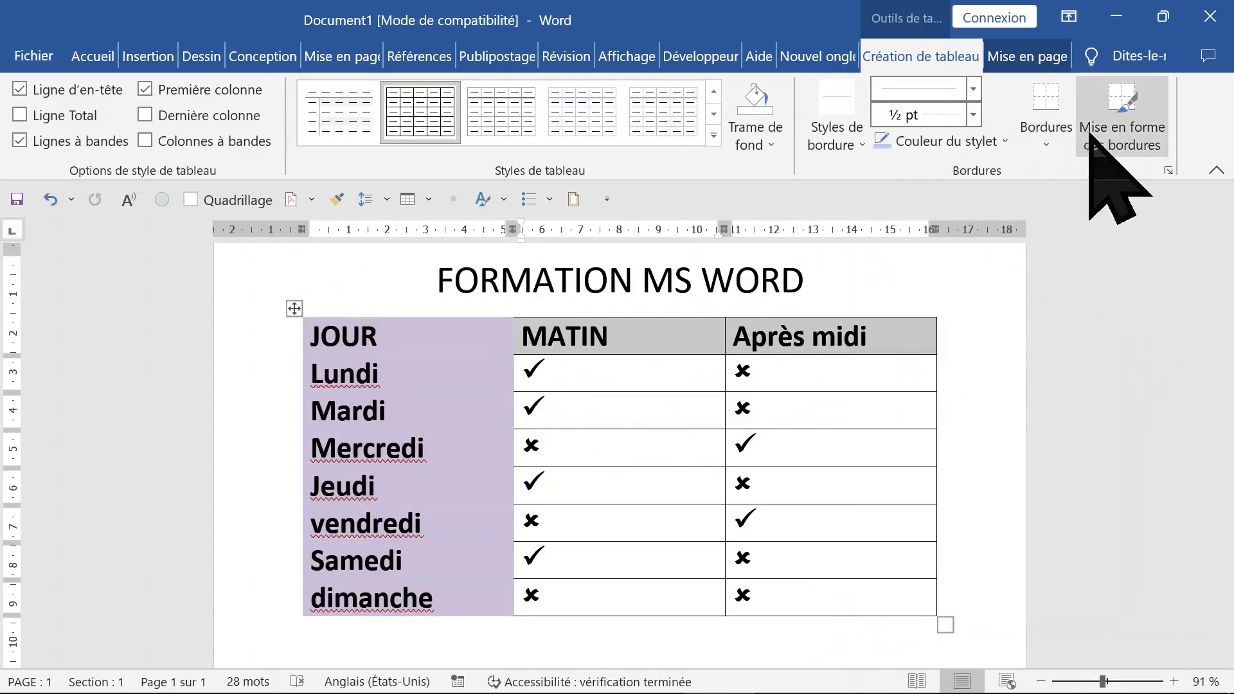
{"action": "left_click", "coordinate": [1046, 138]}
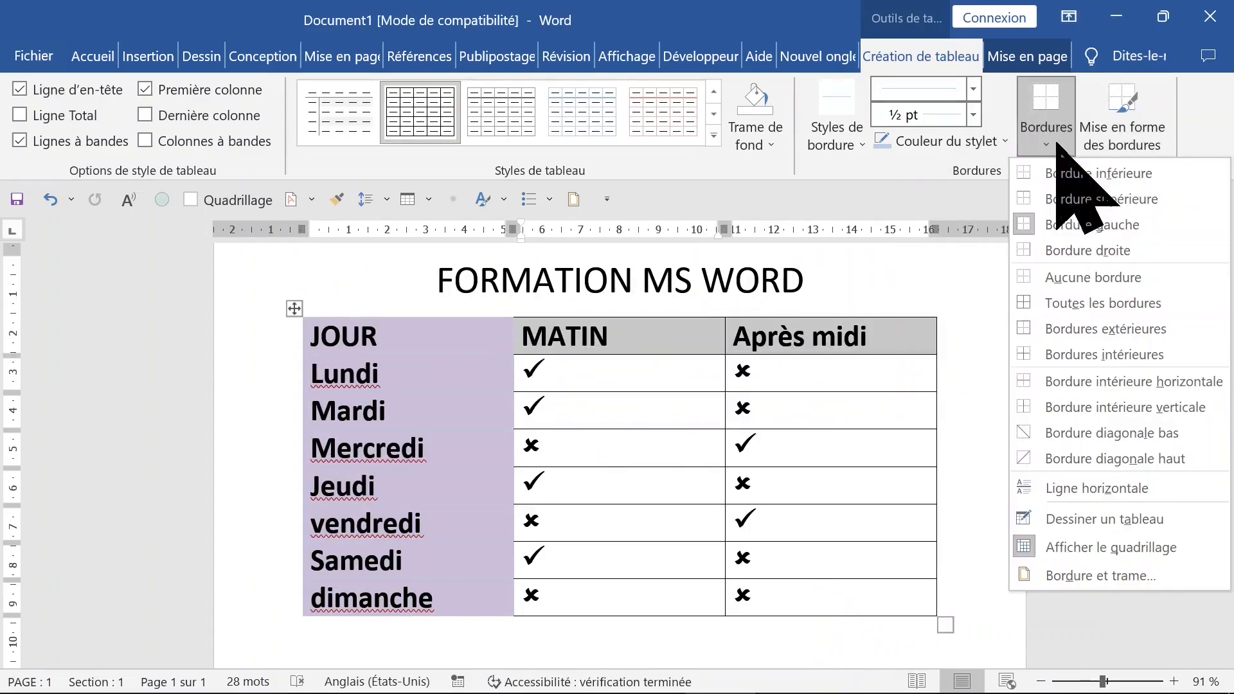
{"action": "left_click", "coordinate": [1090, 576]}
{"action": "left_click", "coordinate": [534, 129]}
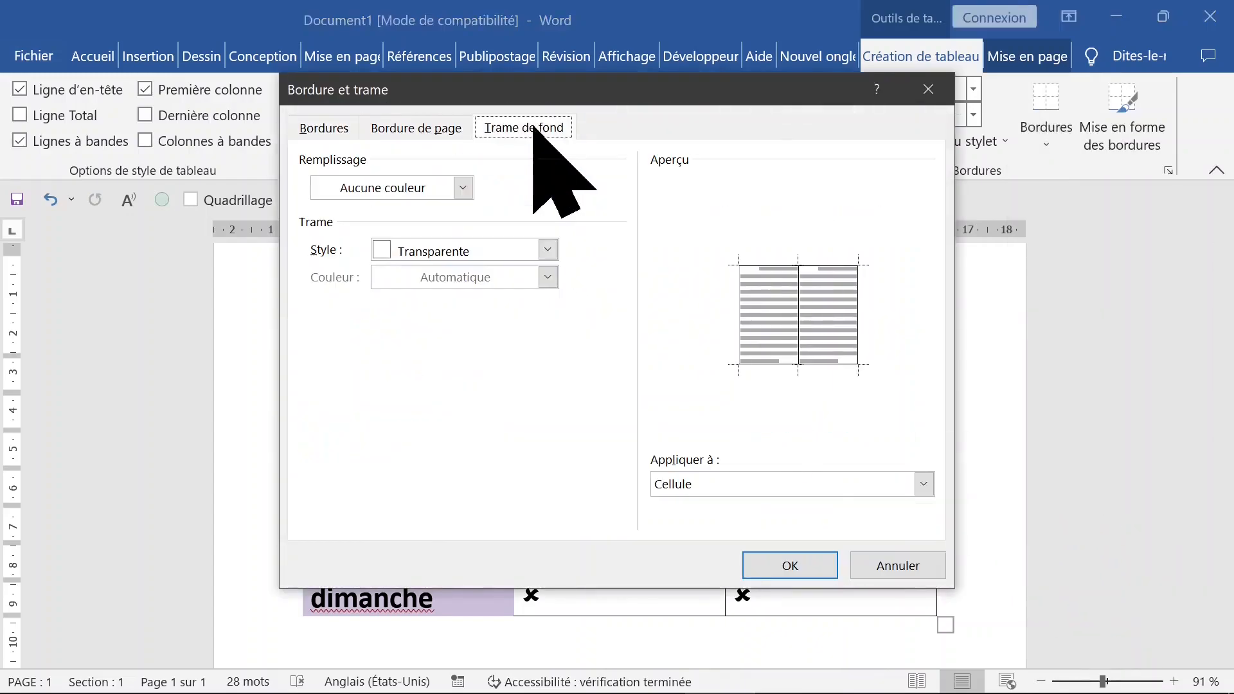
{"action": "left_click", "coordinate": [463, 188]}
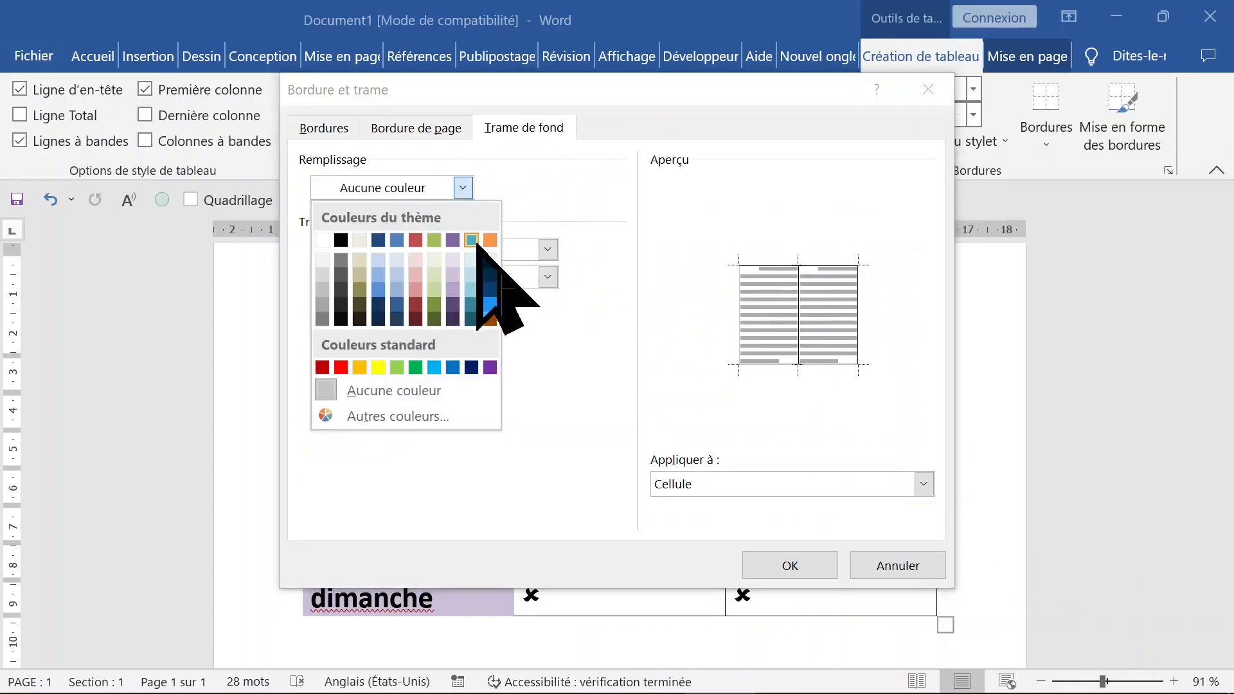
{"action": "left_click", "coordinate": [415, 260]}
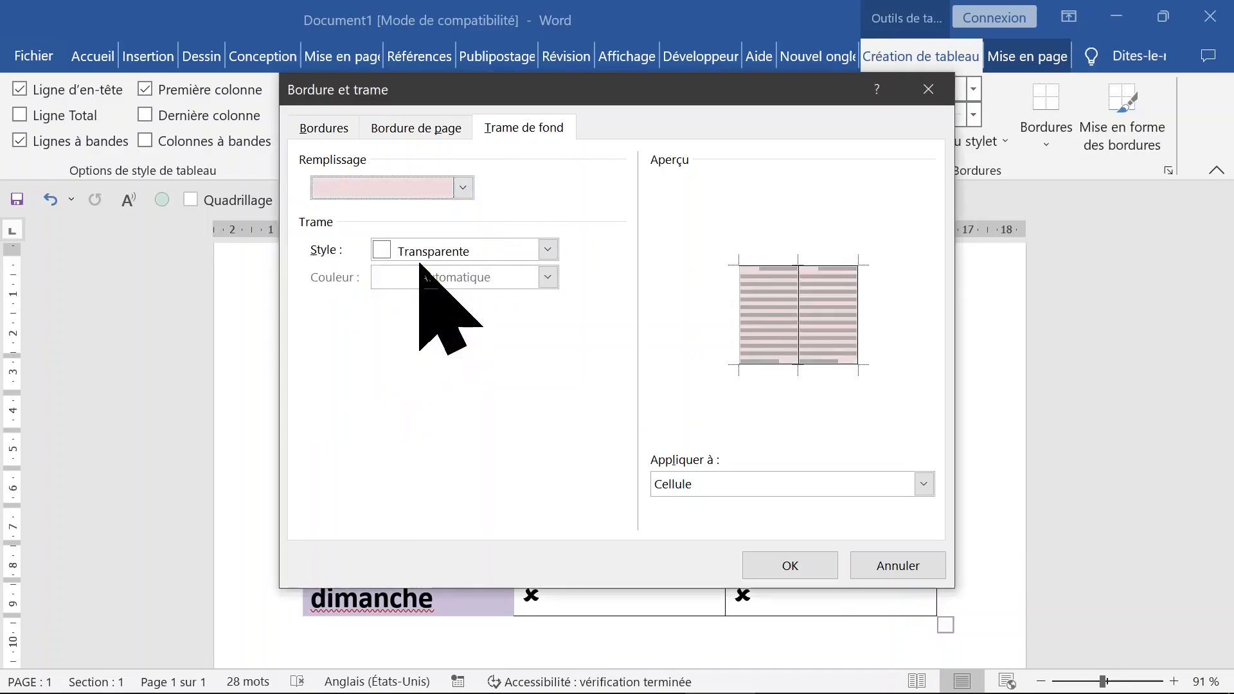
{"action": "left_click", "coordinate": [771, 568]}
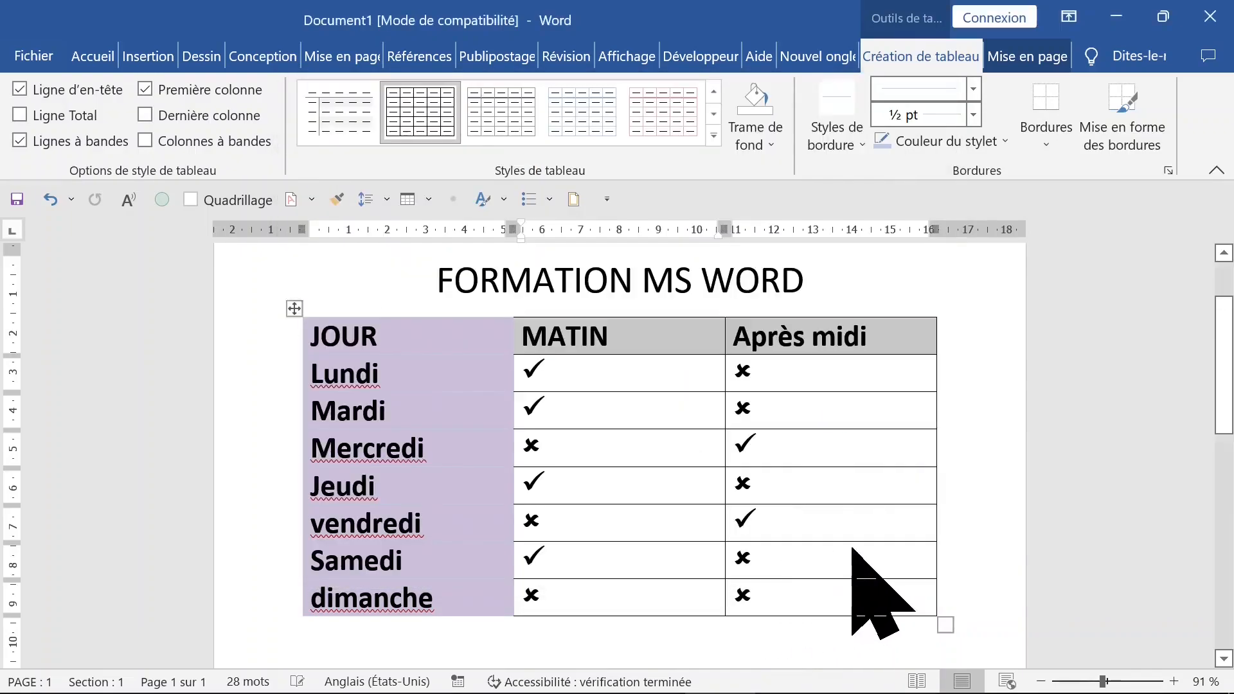
{"action": "left_click", "coordinate": [815, 472]}
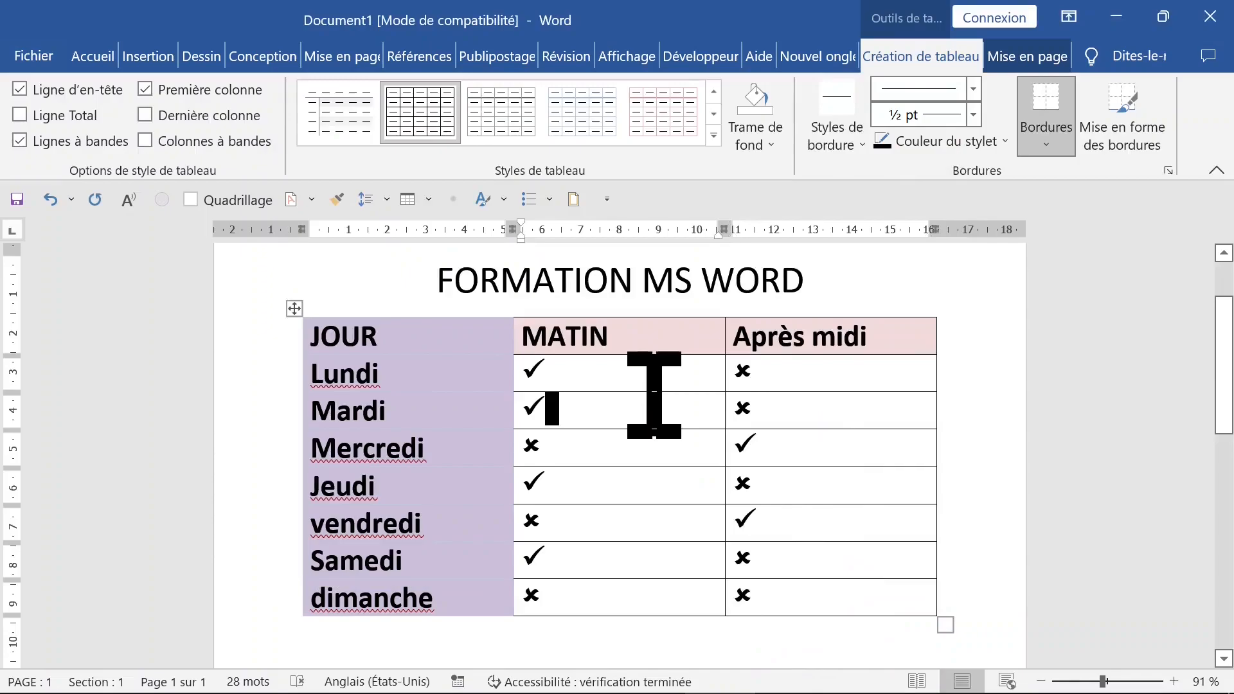
Centre the check and cross symbols in the MATIN and Après midi cells from Lundi to dimanche
{"action": "left_click_drag", "start_coordinate": [531, 372], "coordinate": [793, 578]}
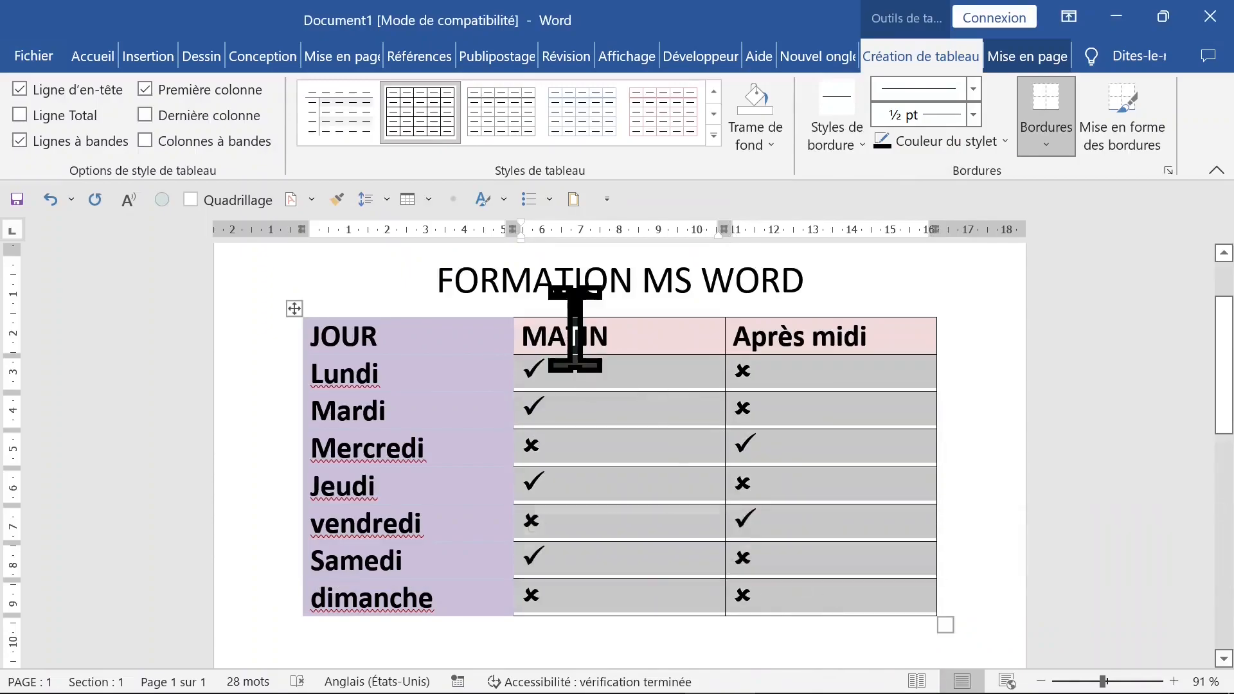
{"action": "left_click", "coordinate": [94, 56]}
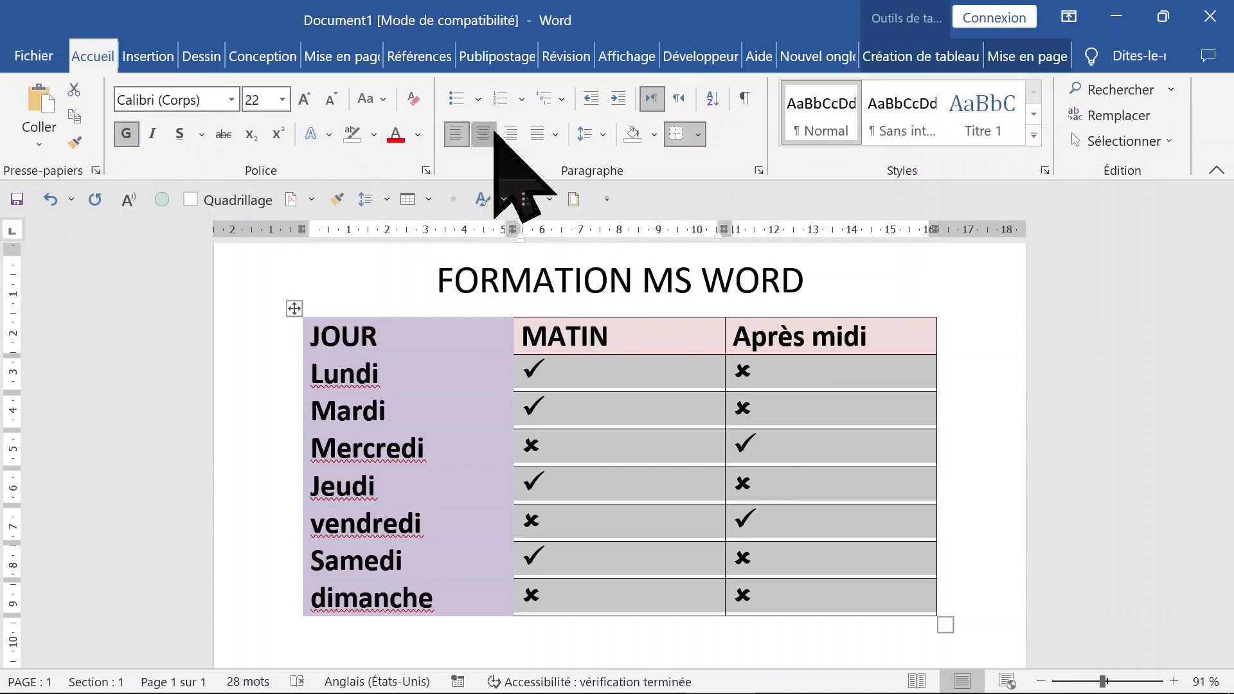
{"action": "left_click", "coordinate": [494, 134]}
{"action": "left_click", "coordinate": [673, 372]}
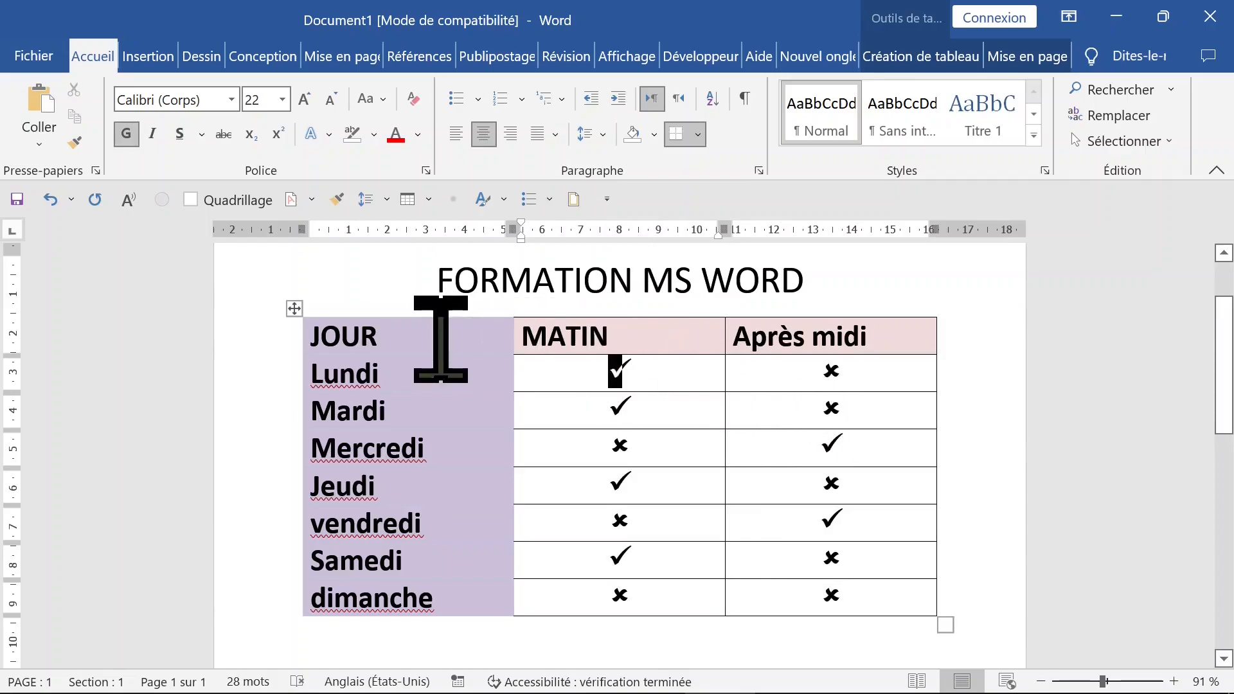
Select the whole schedule table and display its table design options
{"action": "left_click", "coordinate": [303, 316]}
{"action": "left_click", "coordinate": [357, 341]}
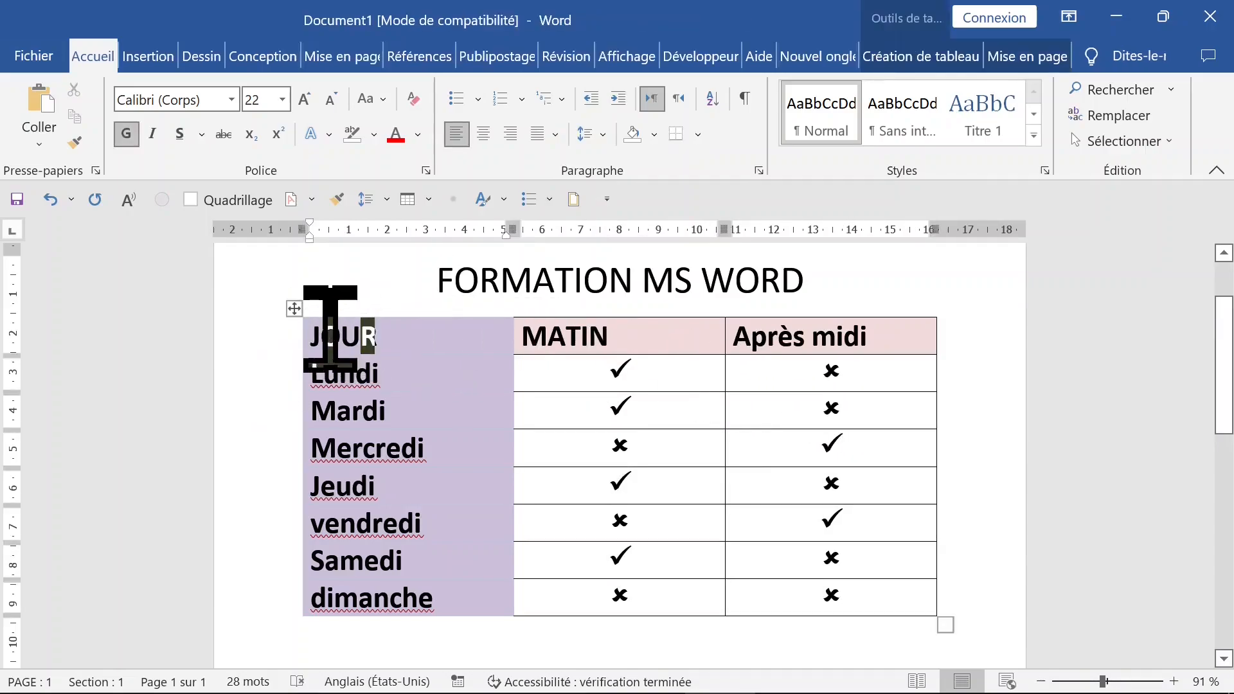
{"action": "left_click", "coordinate": [295, 308]}
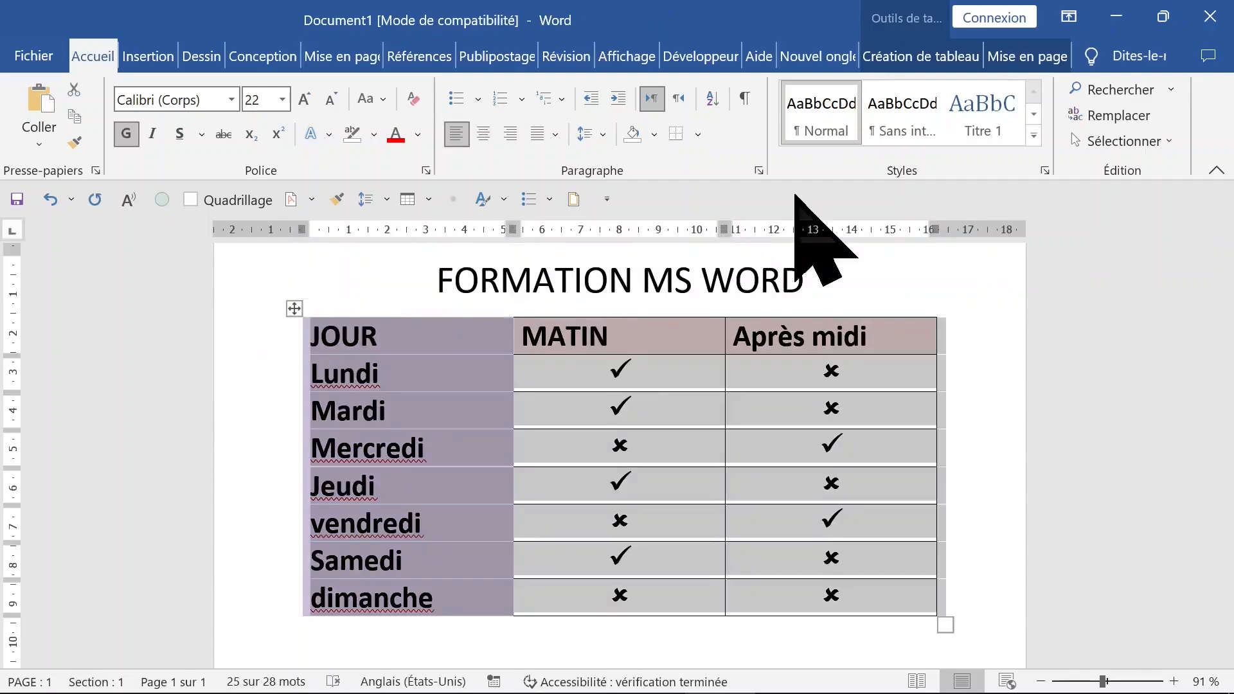
{"action": "left_click", "coordinate": [889, 57]}
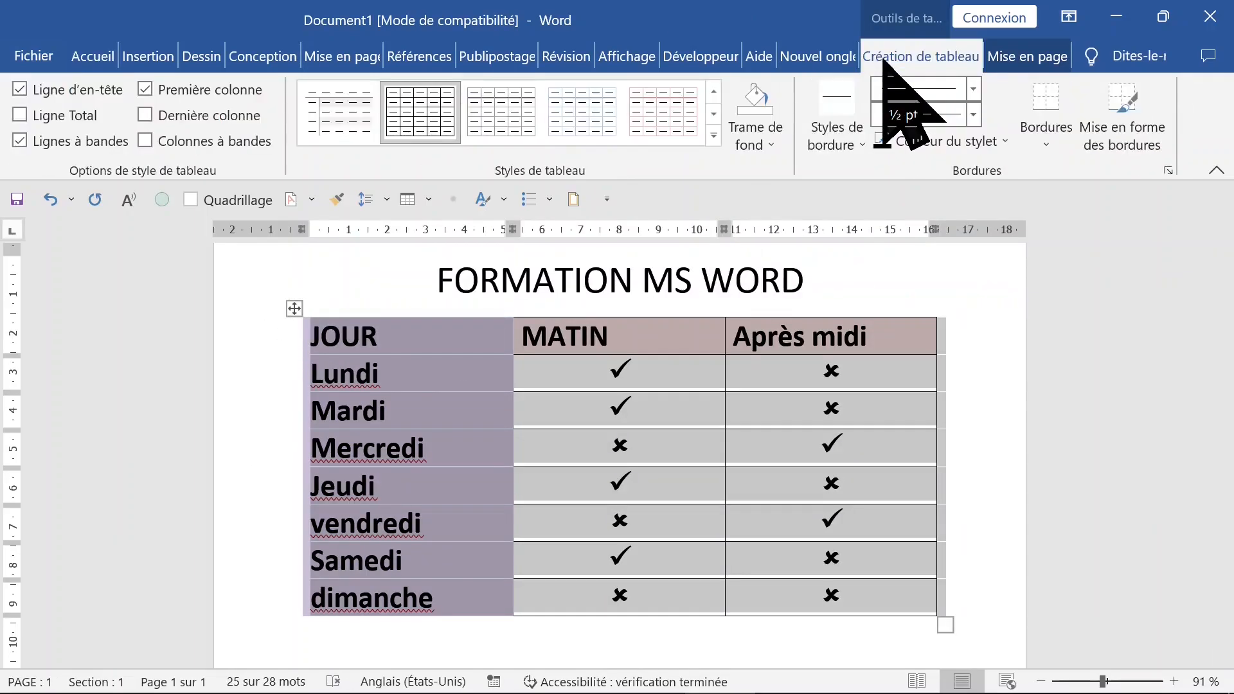